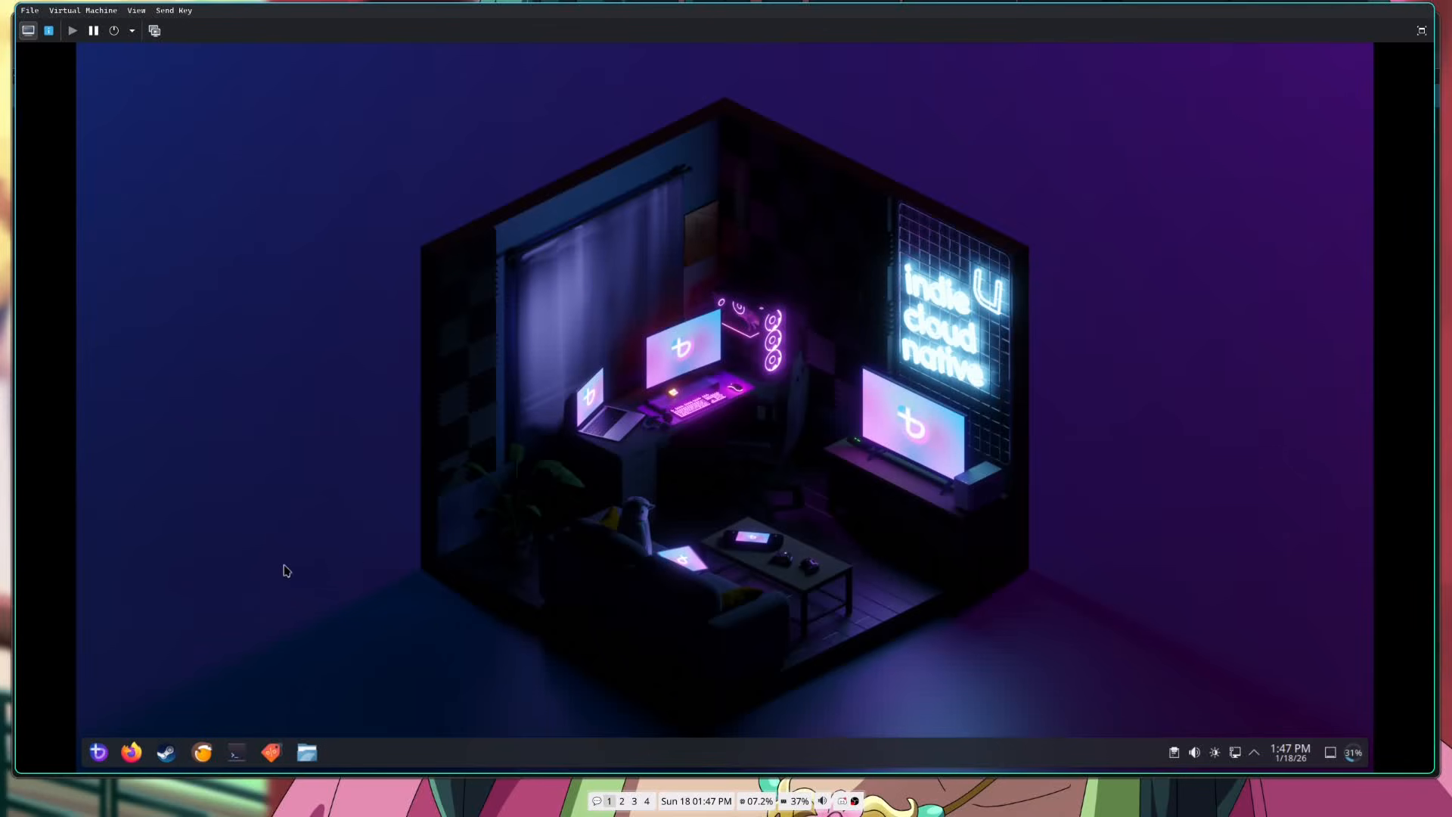
Open the Flathub app store, search for "bottles" and install the Bottles application.
click(273, 753)
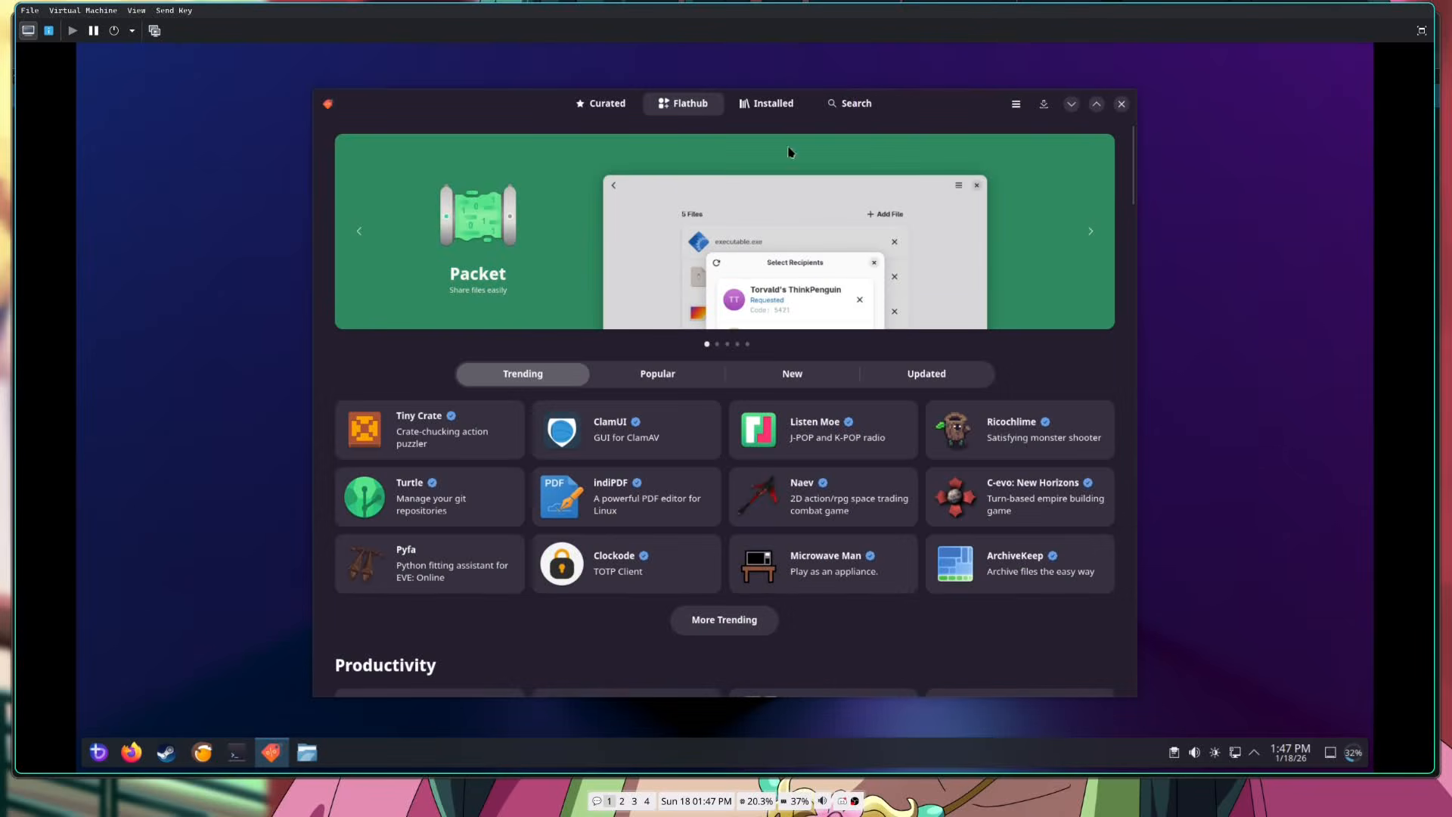
click(865, 106)
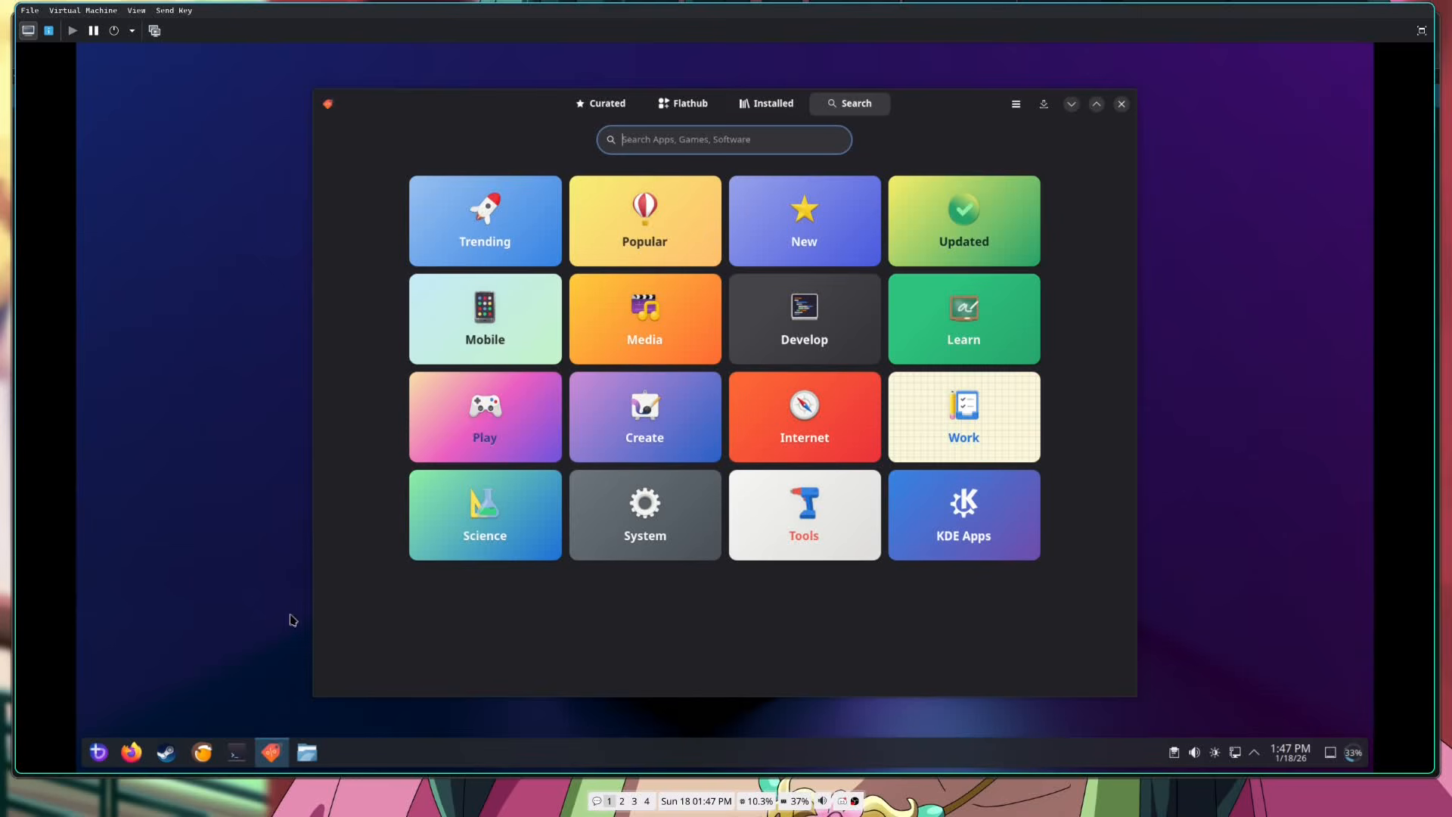
text(bottles)
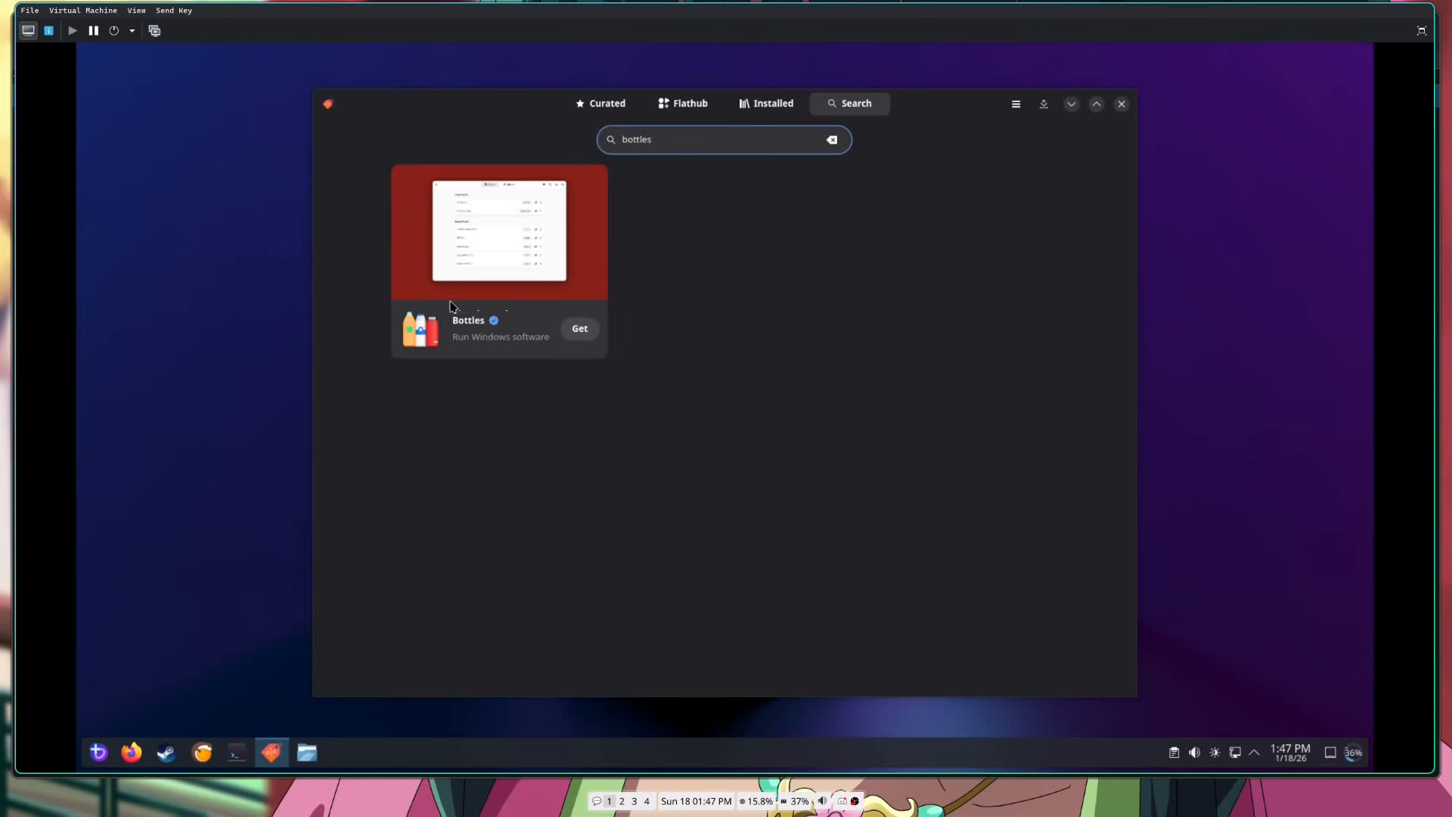
click(487, 291)
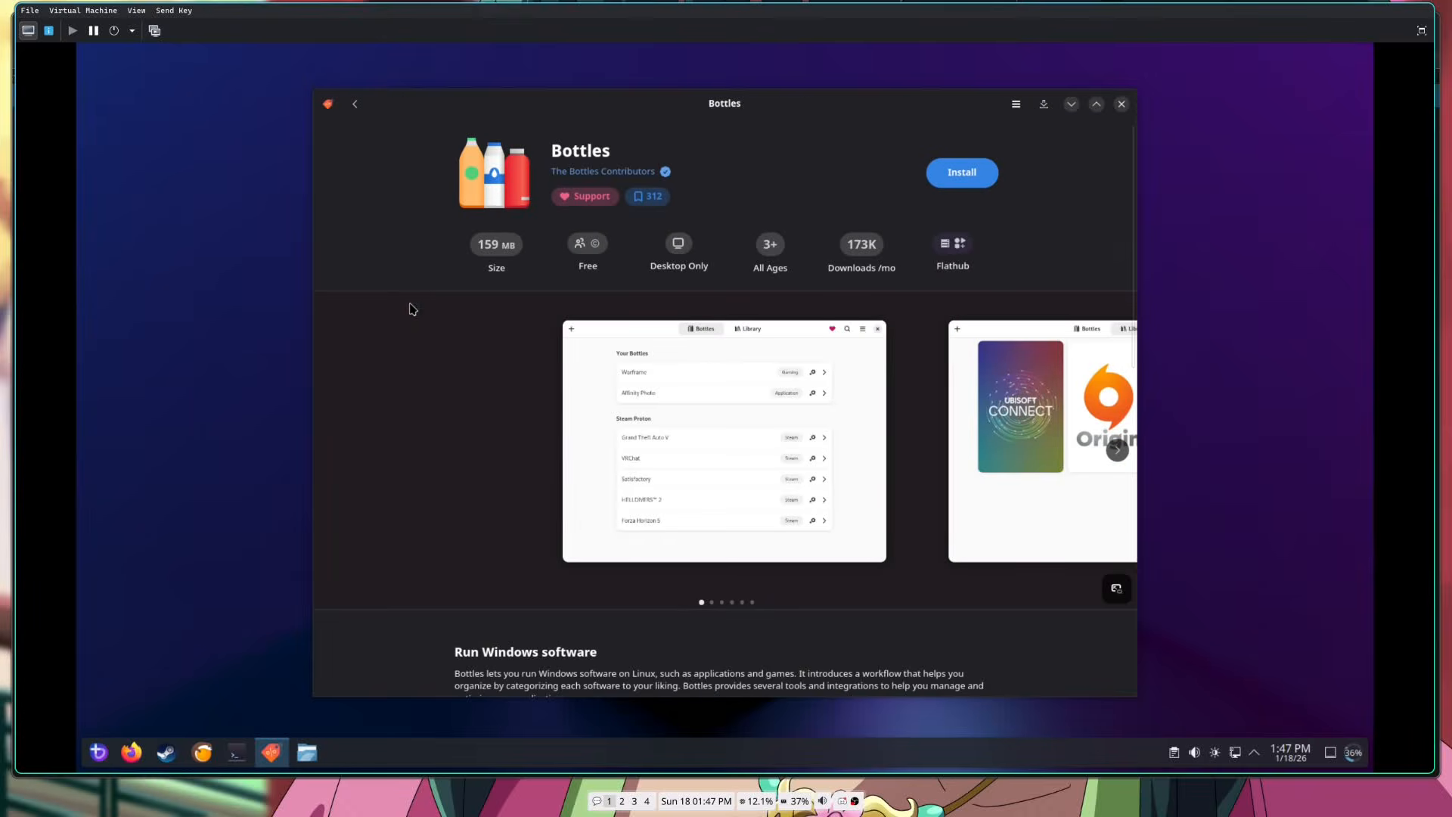
click(973, 173)
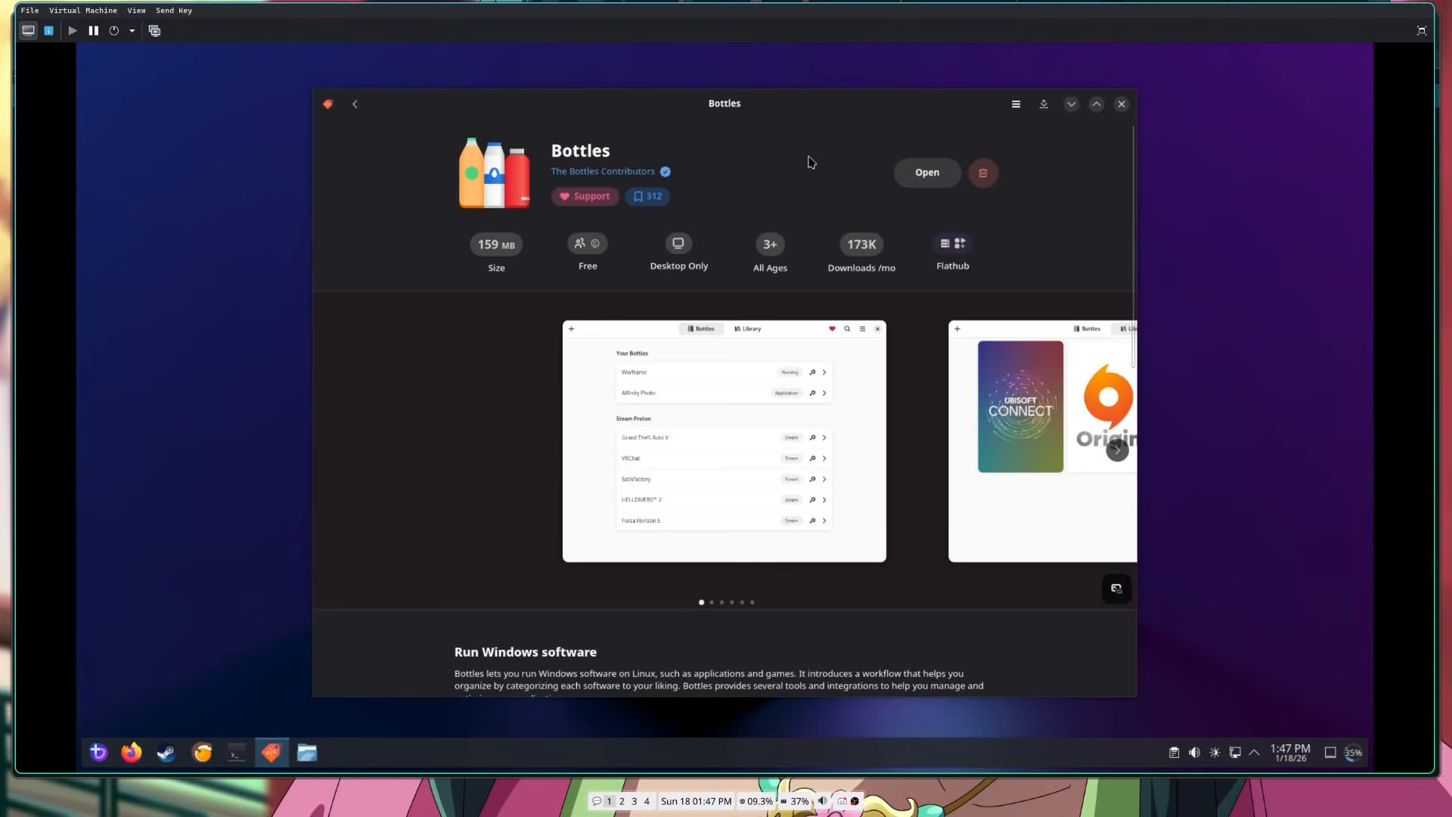
Launch Bottles and complete its first-run welcome setup through to the empty library.
click(935, 173)
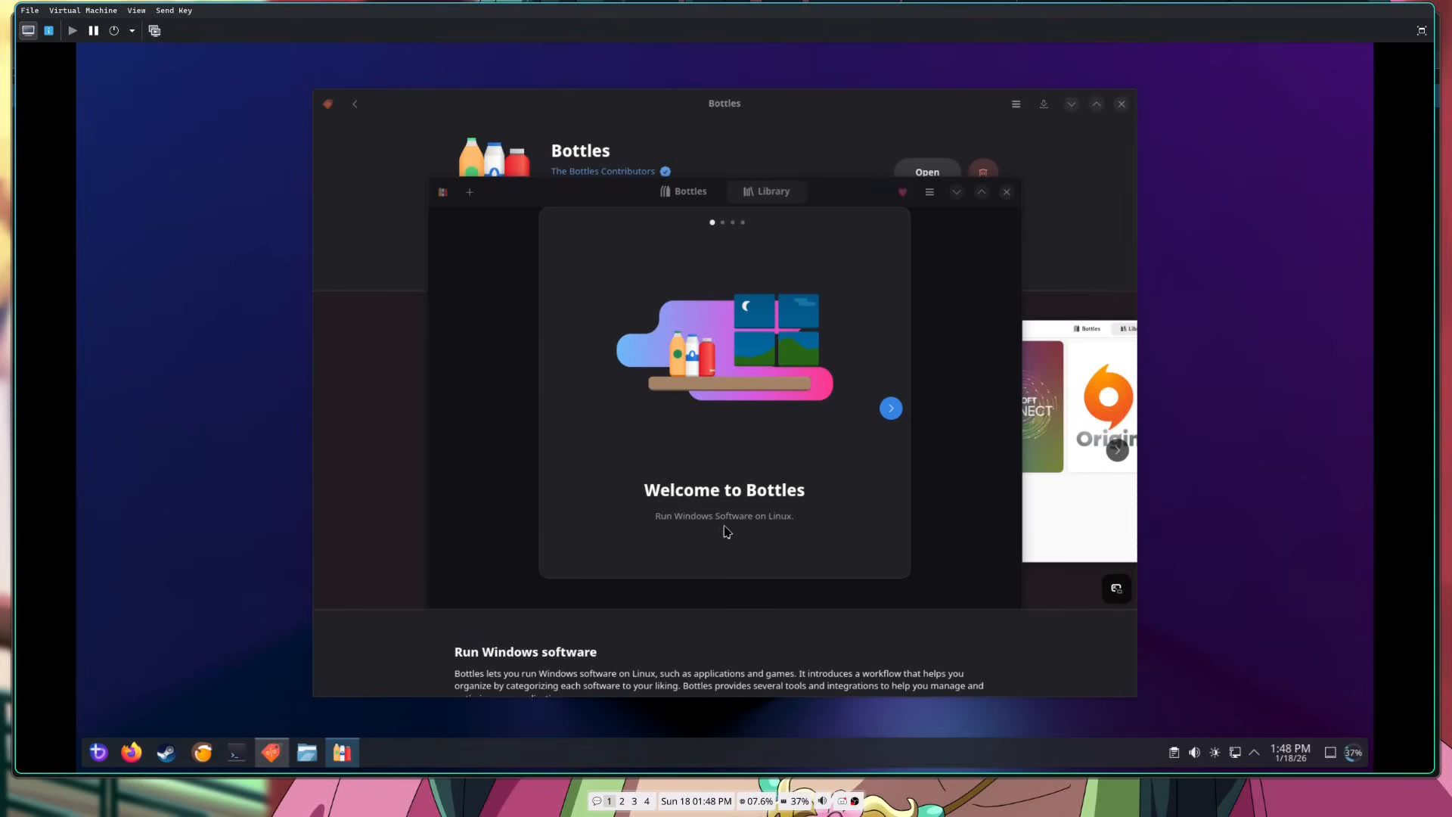
click(890, 409)
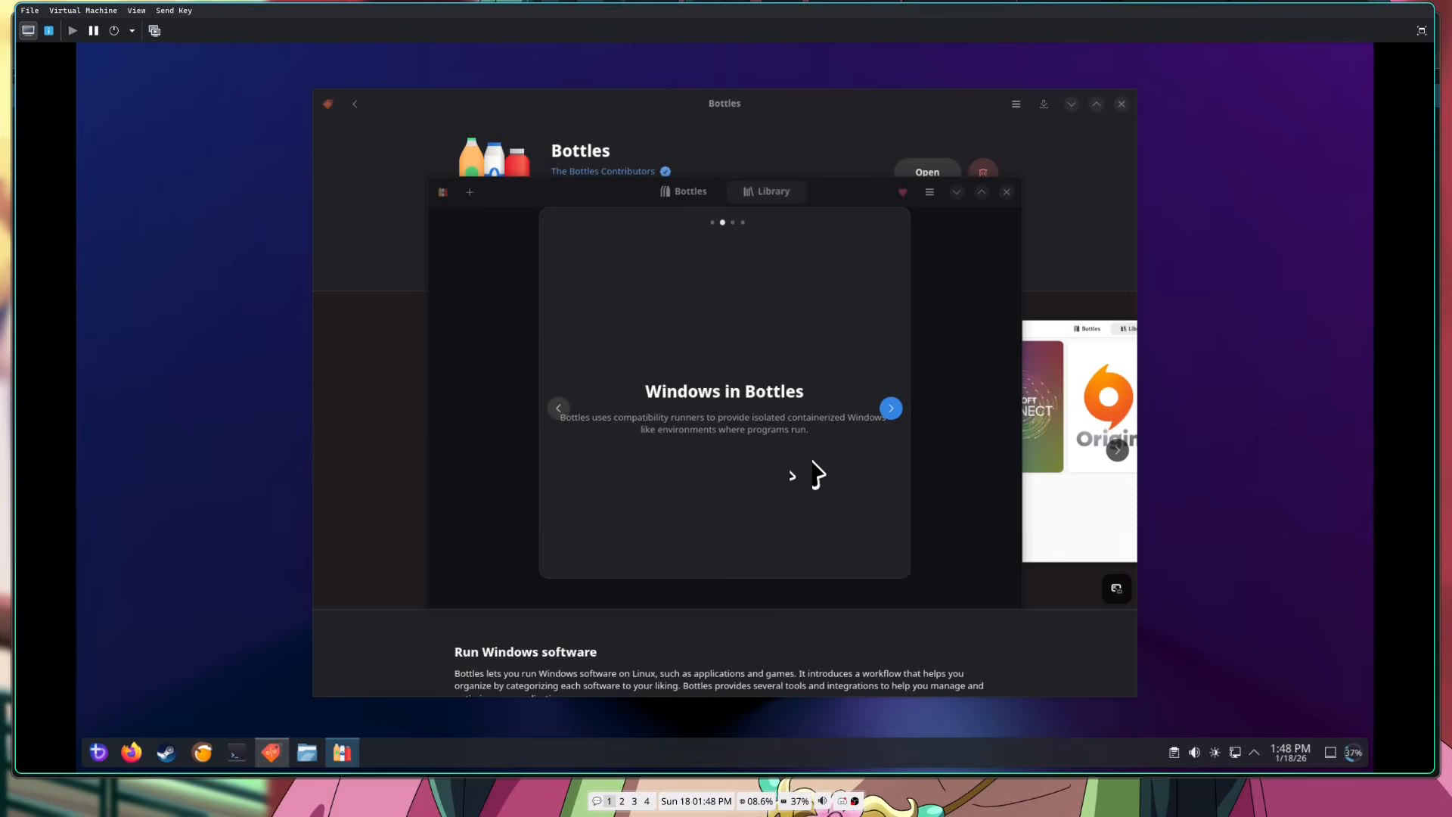
click(892, 410)
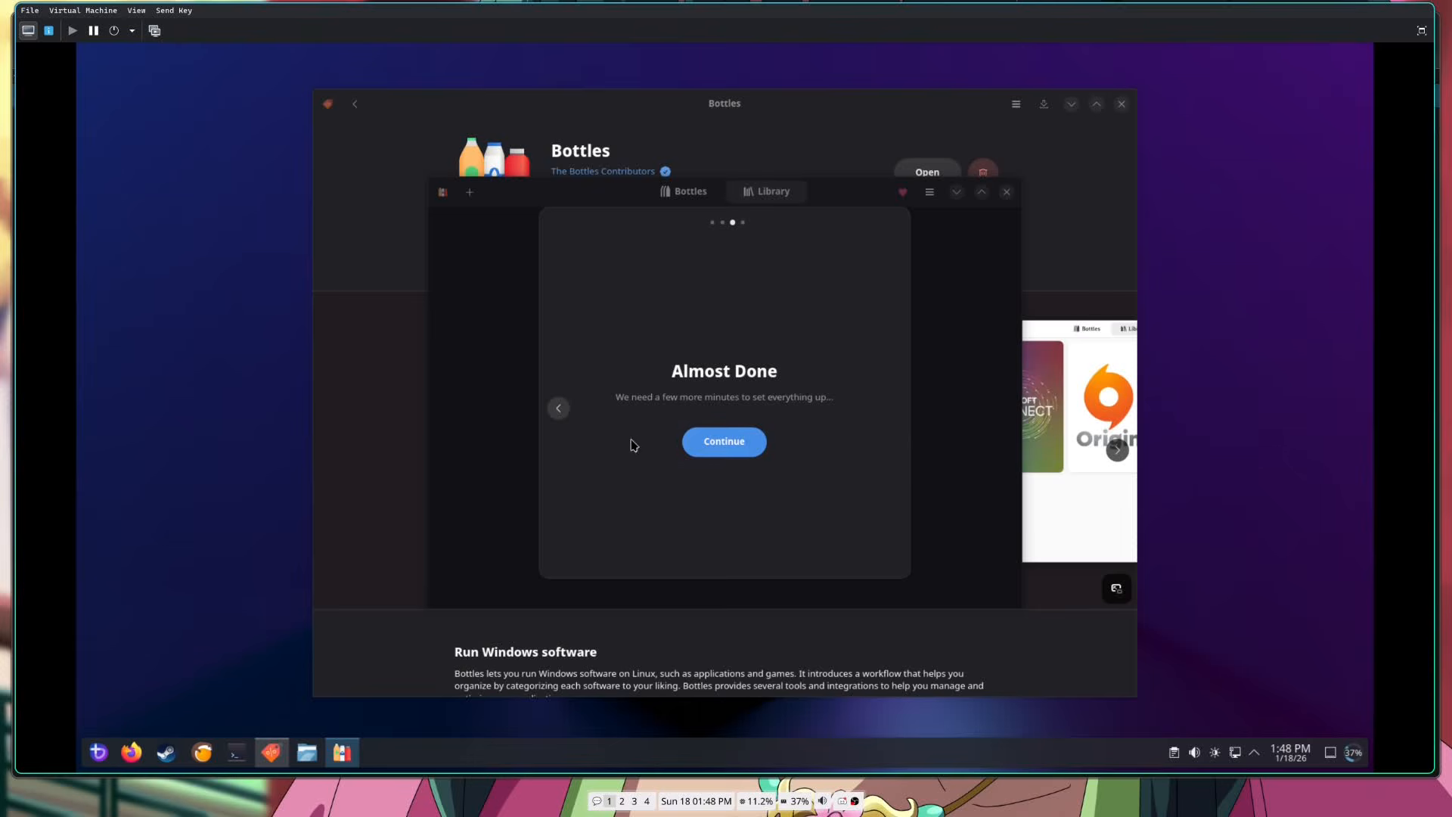
click(722, 446)
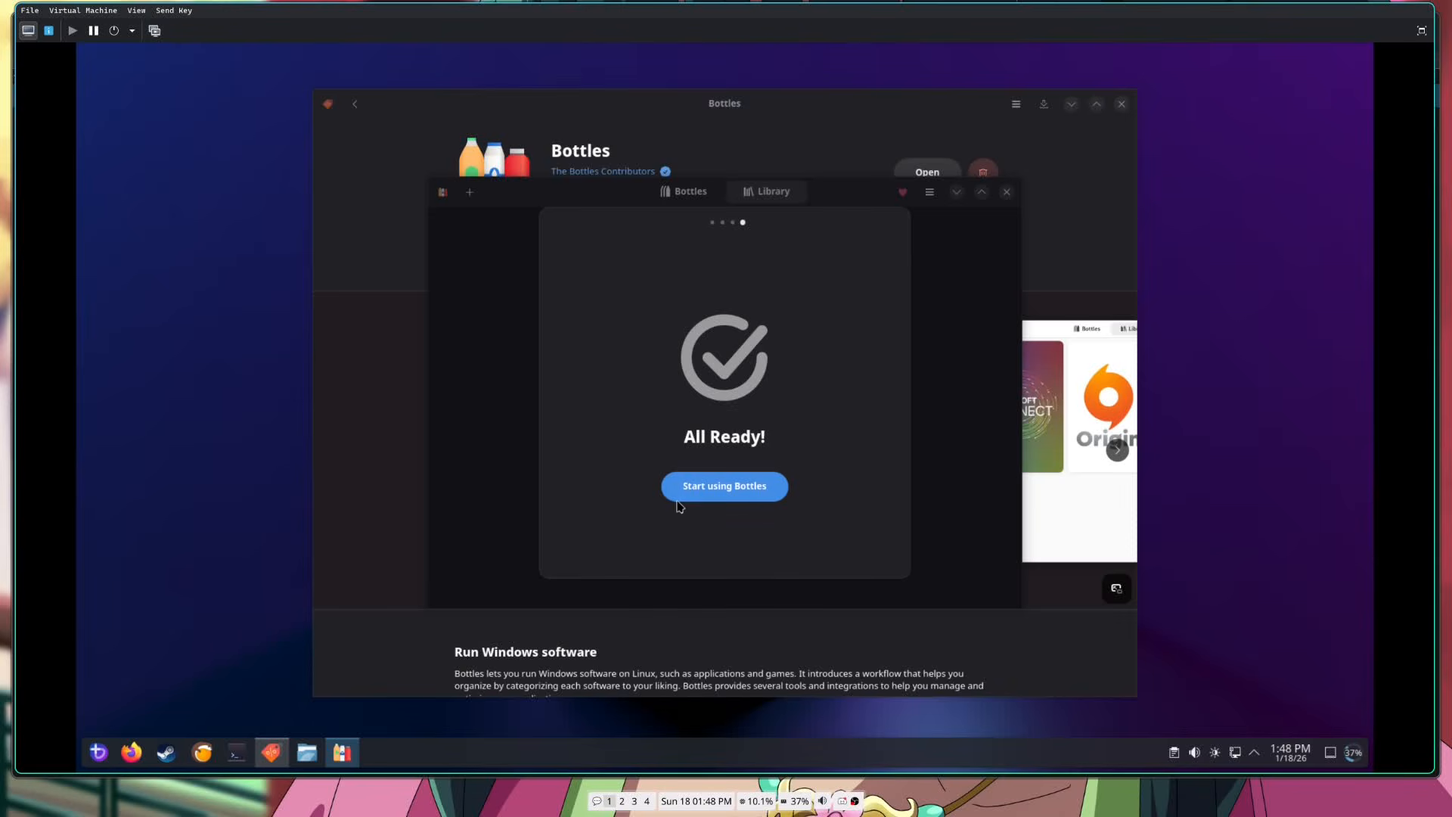
click(694, 490)
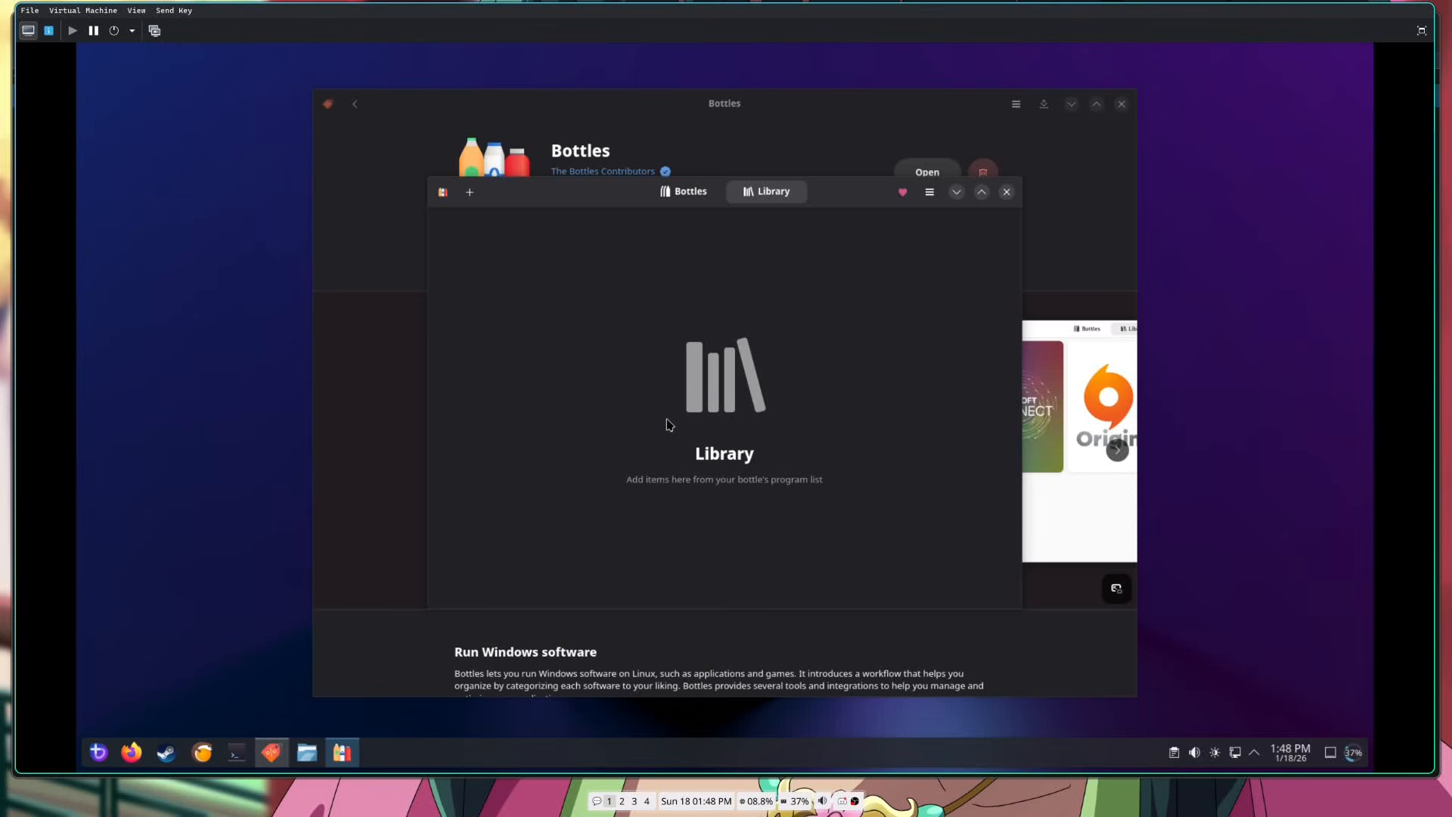
Create a new Application bottle named "So Long Windows and Thanks for All the Fish" with the sys-wine-10.0 runner.
click(688, 198)
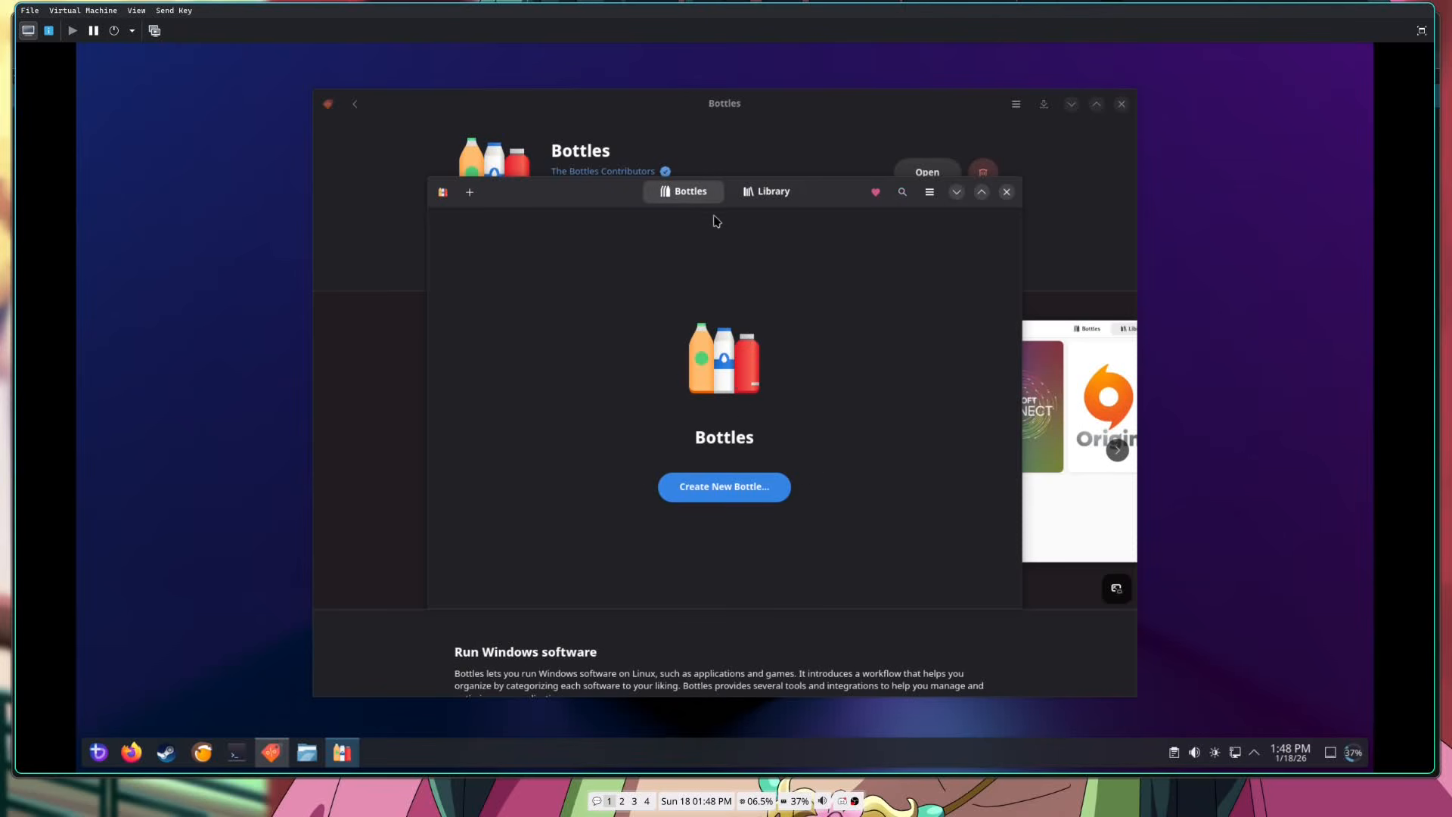
click(698, 491)
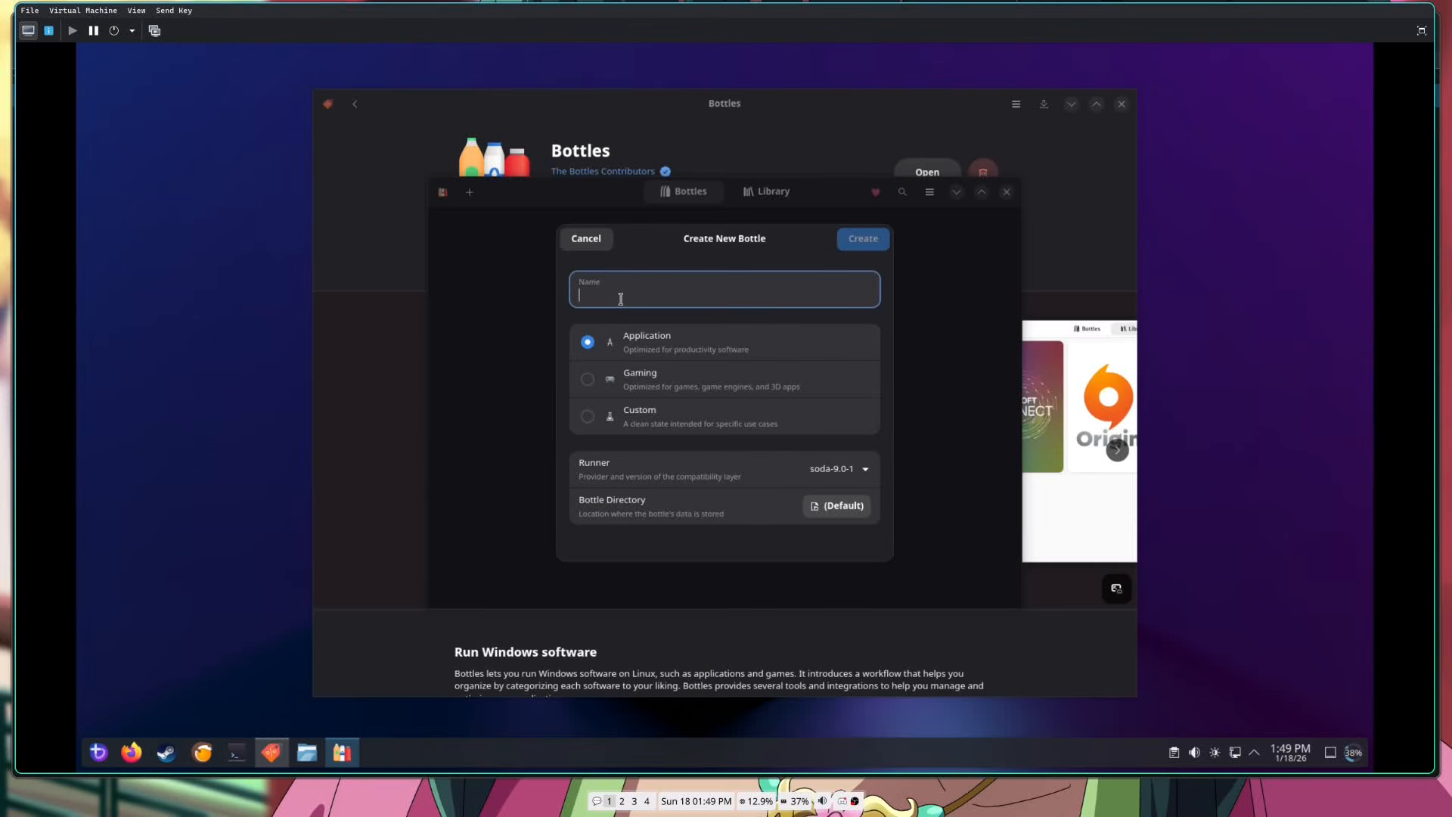
text(So)
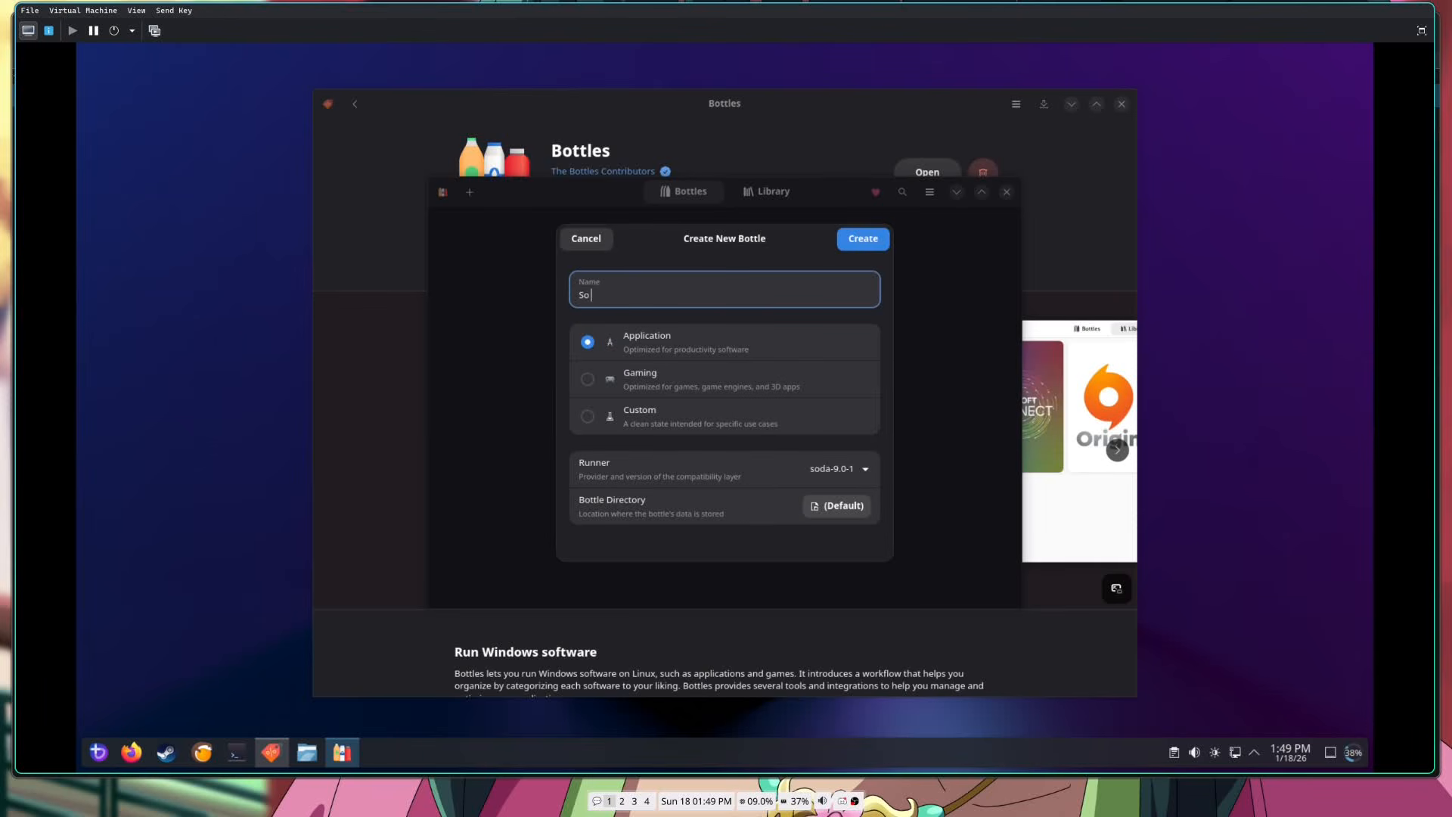
text( Long Windows and Thanks for All the Fish)
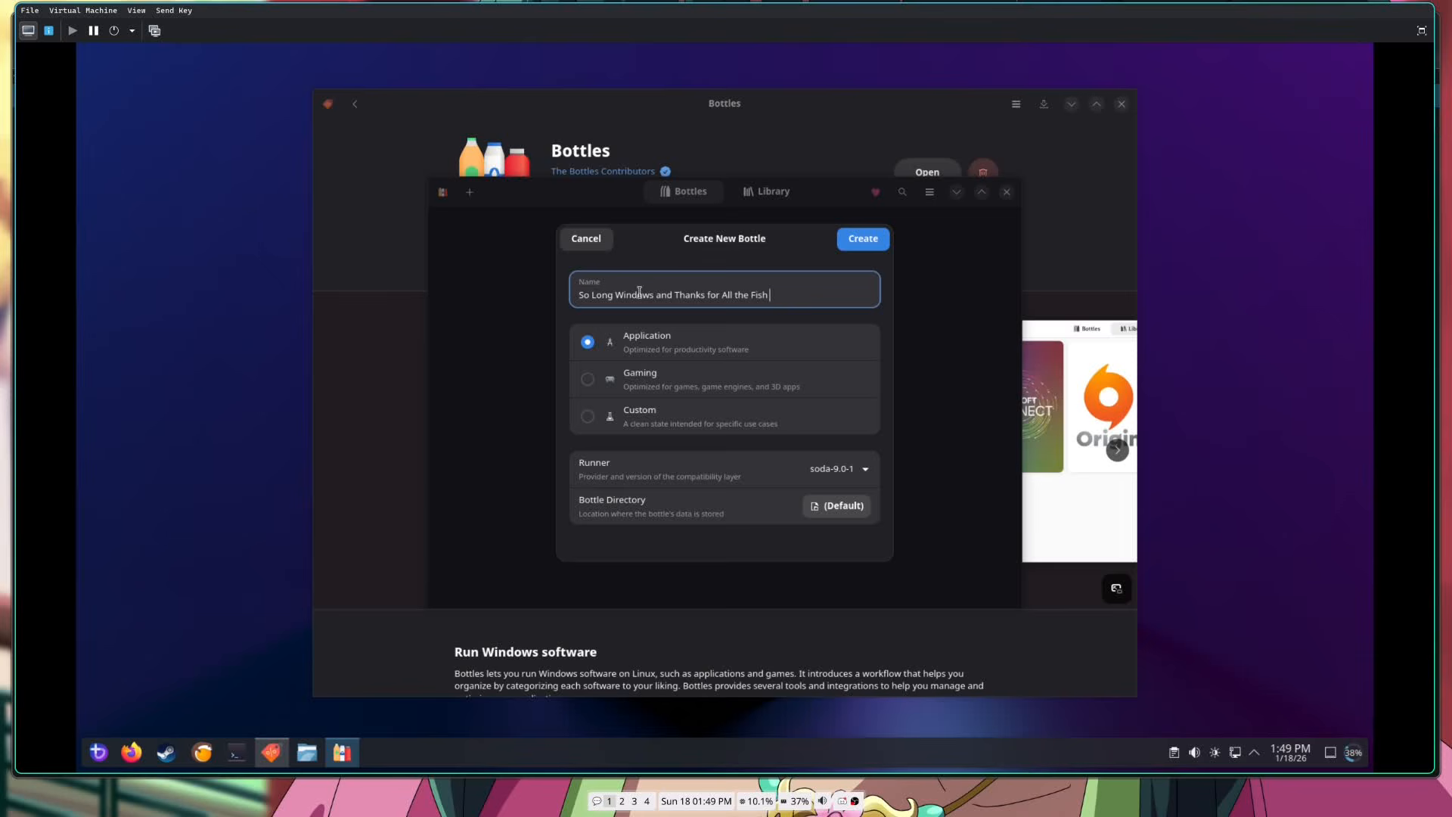
click(838, 475)
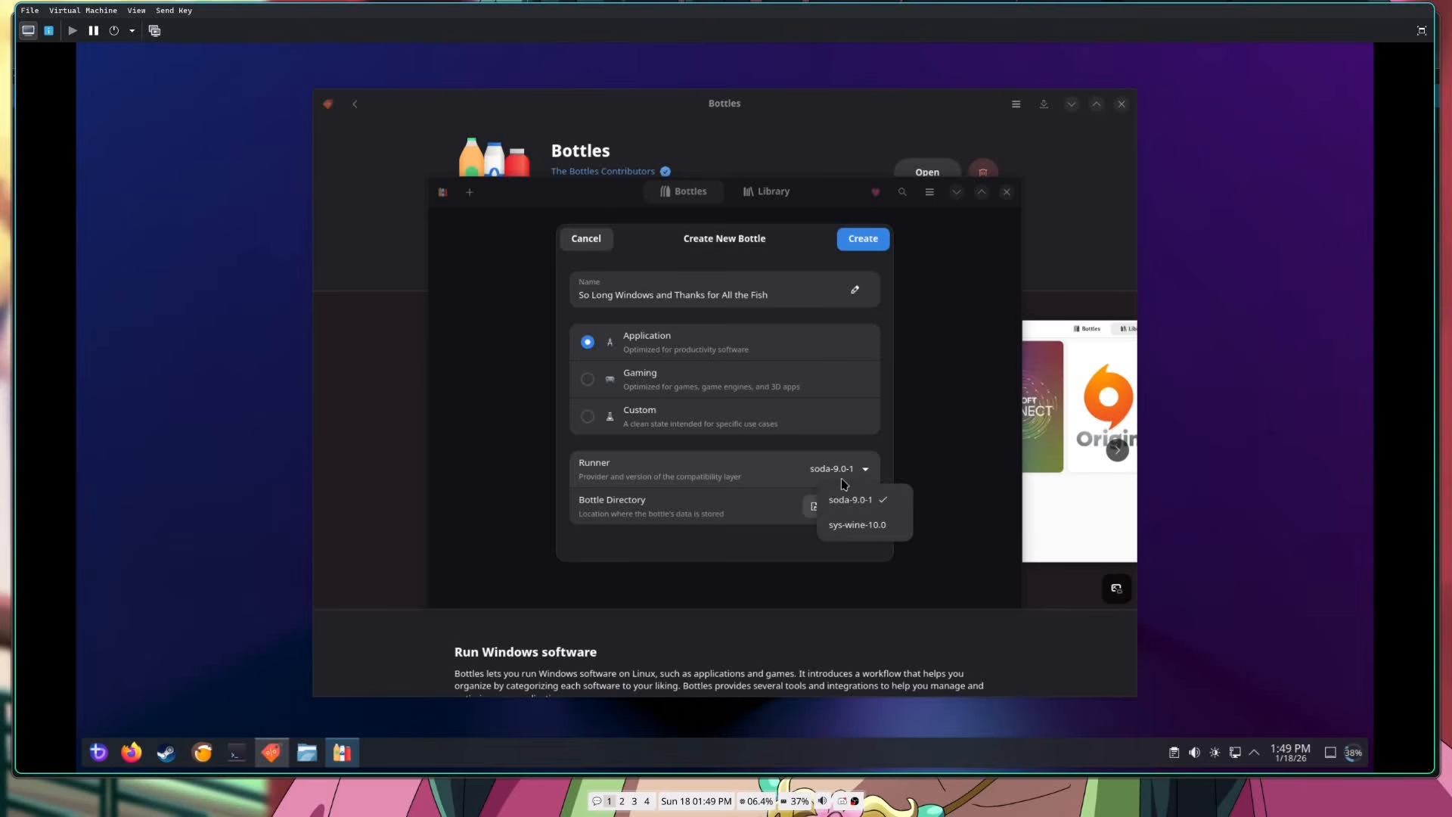
click(853, 526)
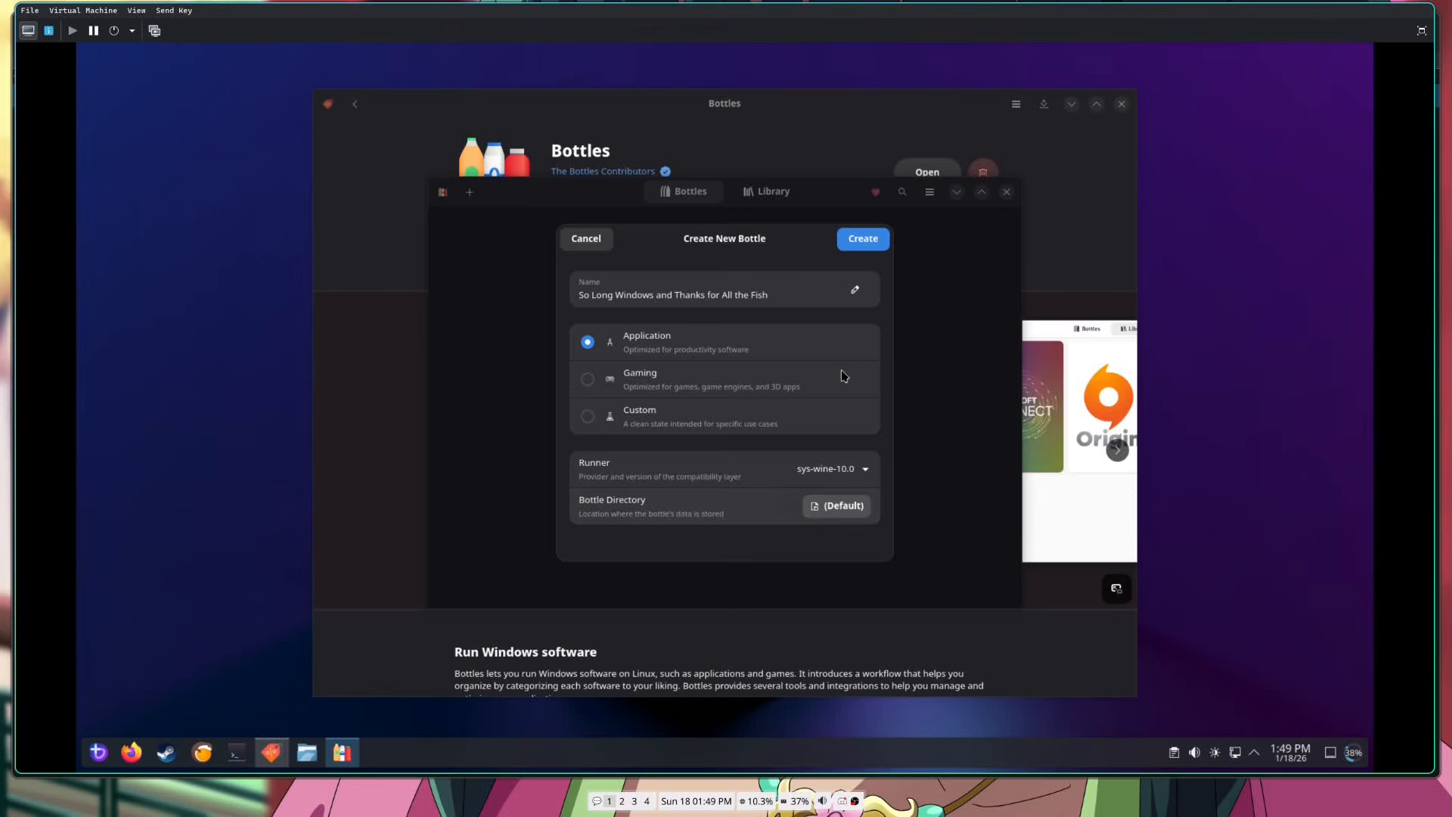
click(862, 239)
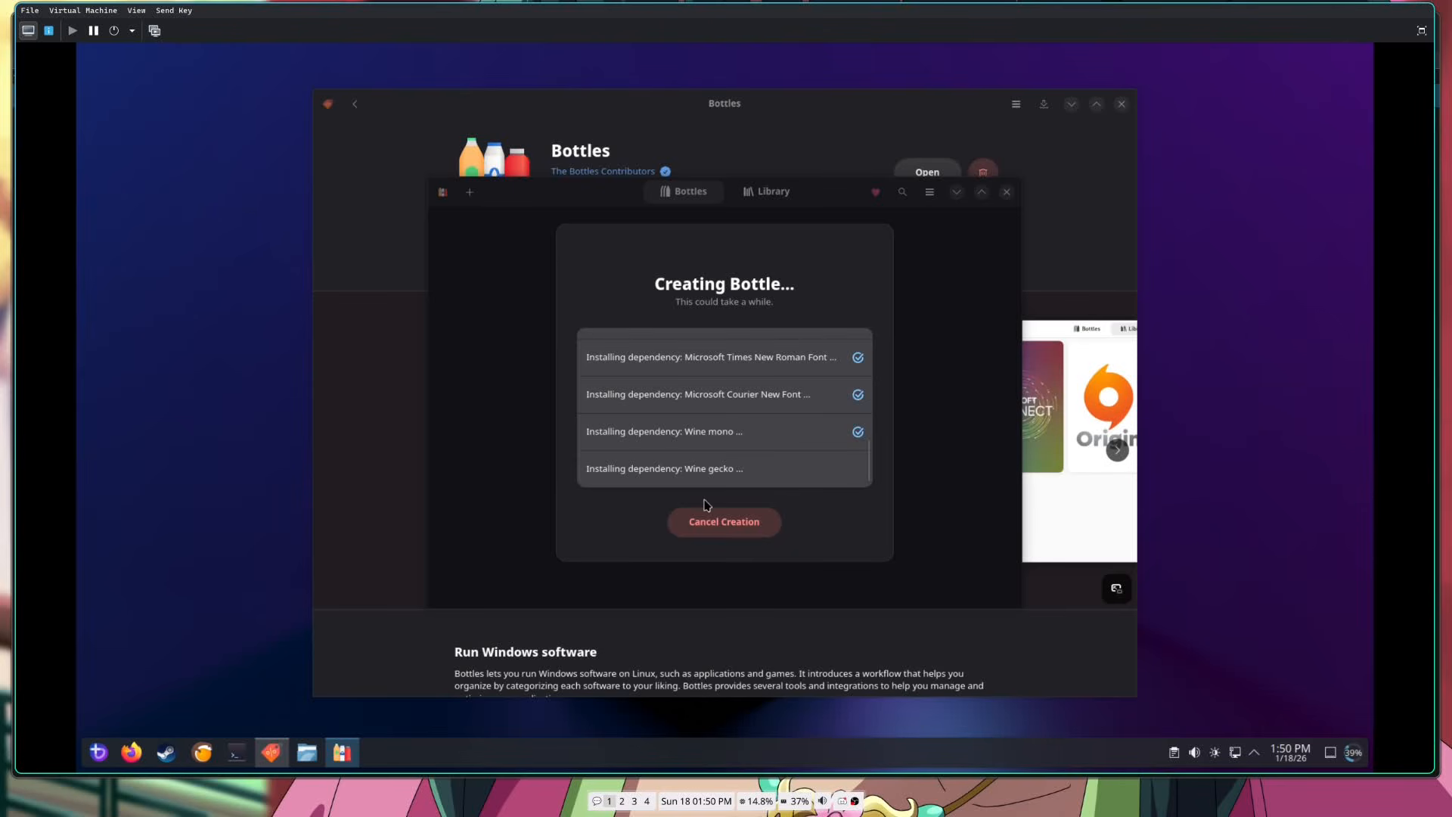
Switch to Firefox, search for "wine" and open the WineHQ AppDB page for CLIP STUDIO PAINT 4.x.
click(132, 751)
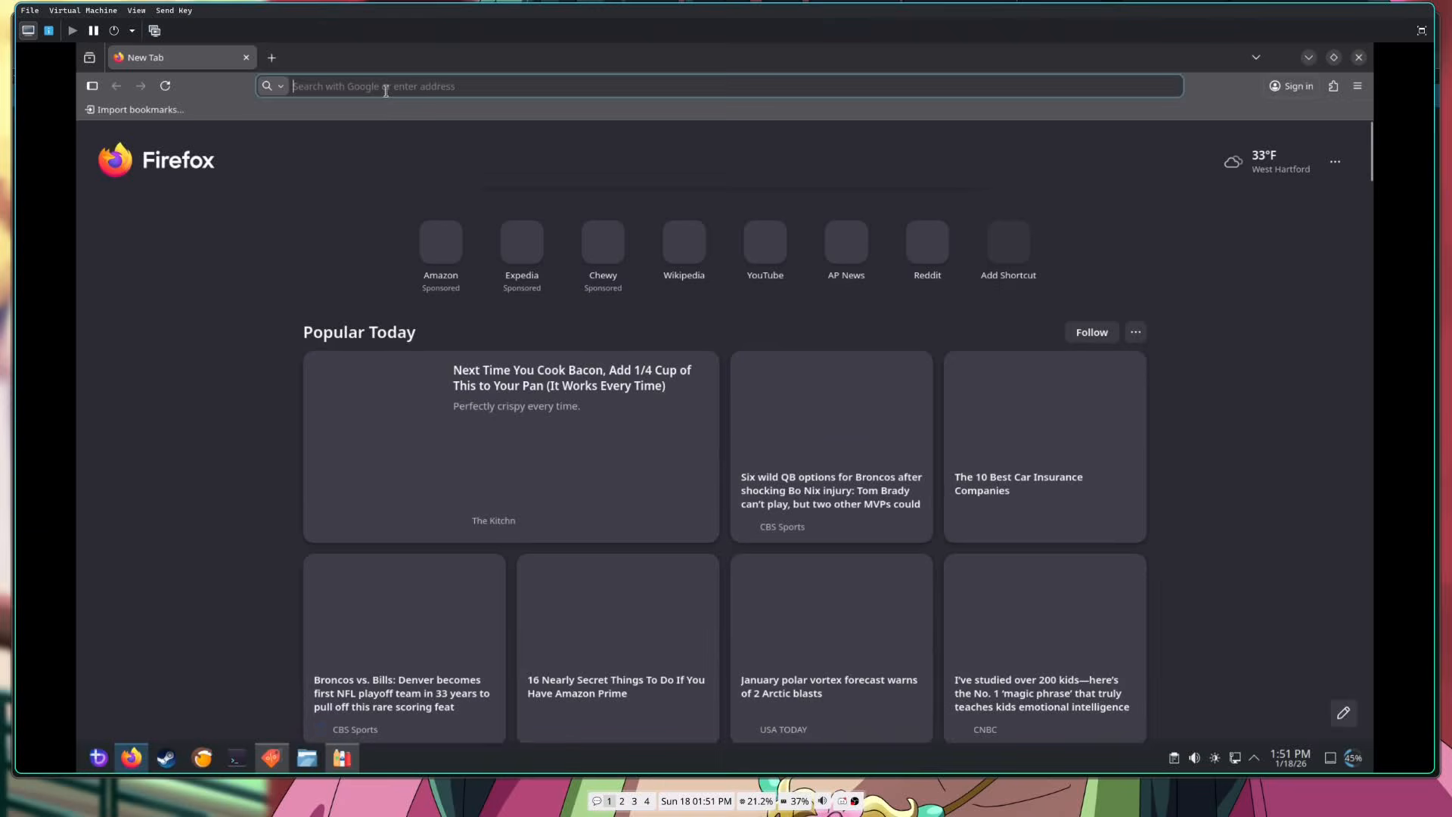
click(384, 88)
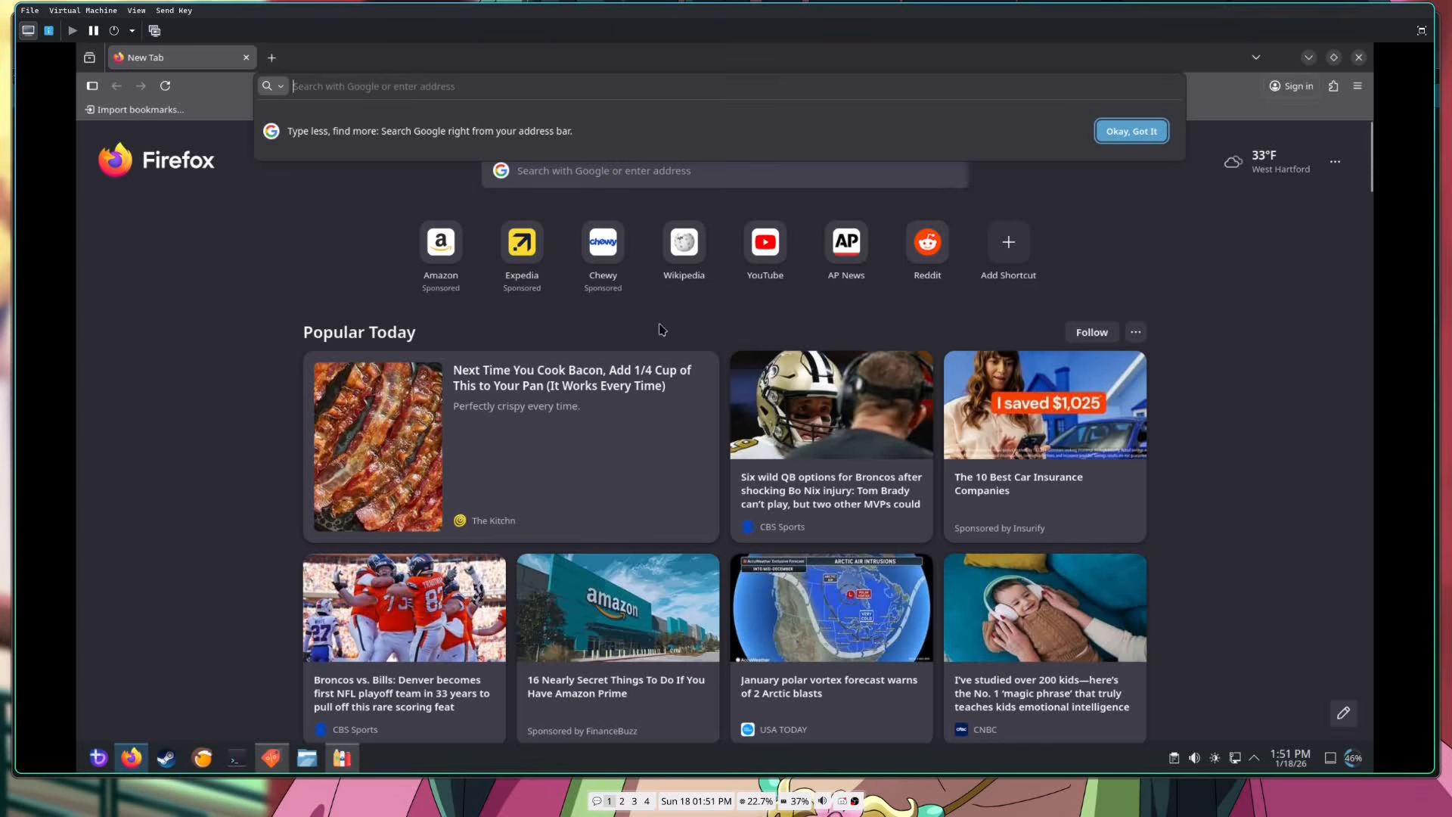
text(wine)
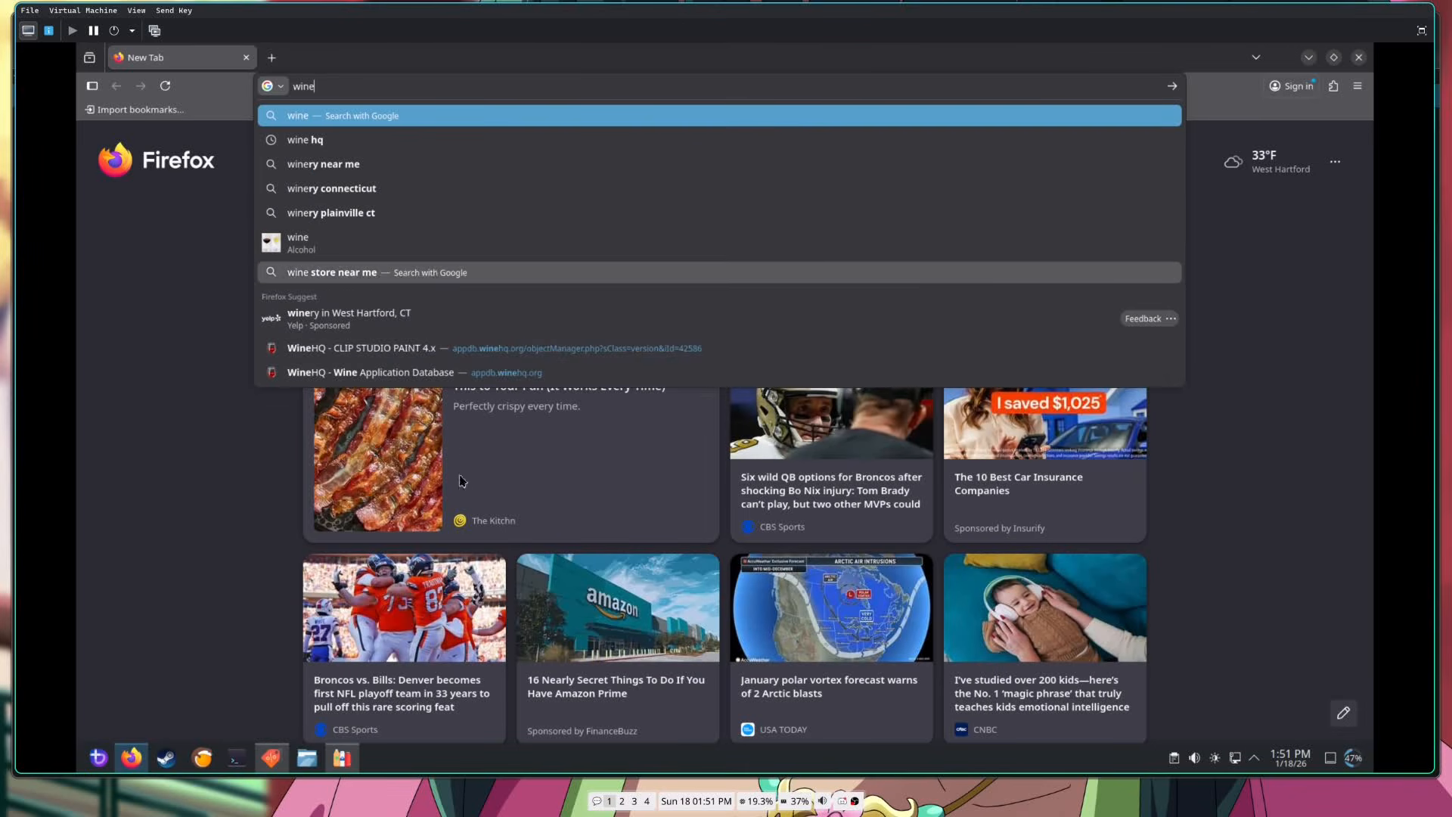
click(412, 348)
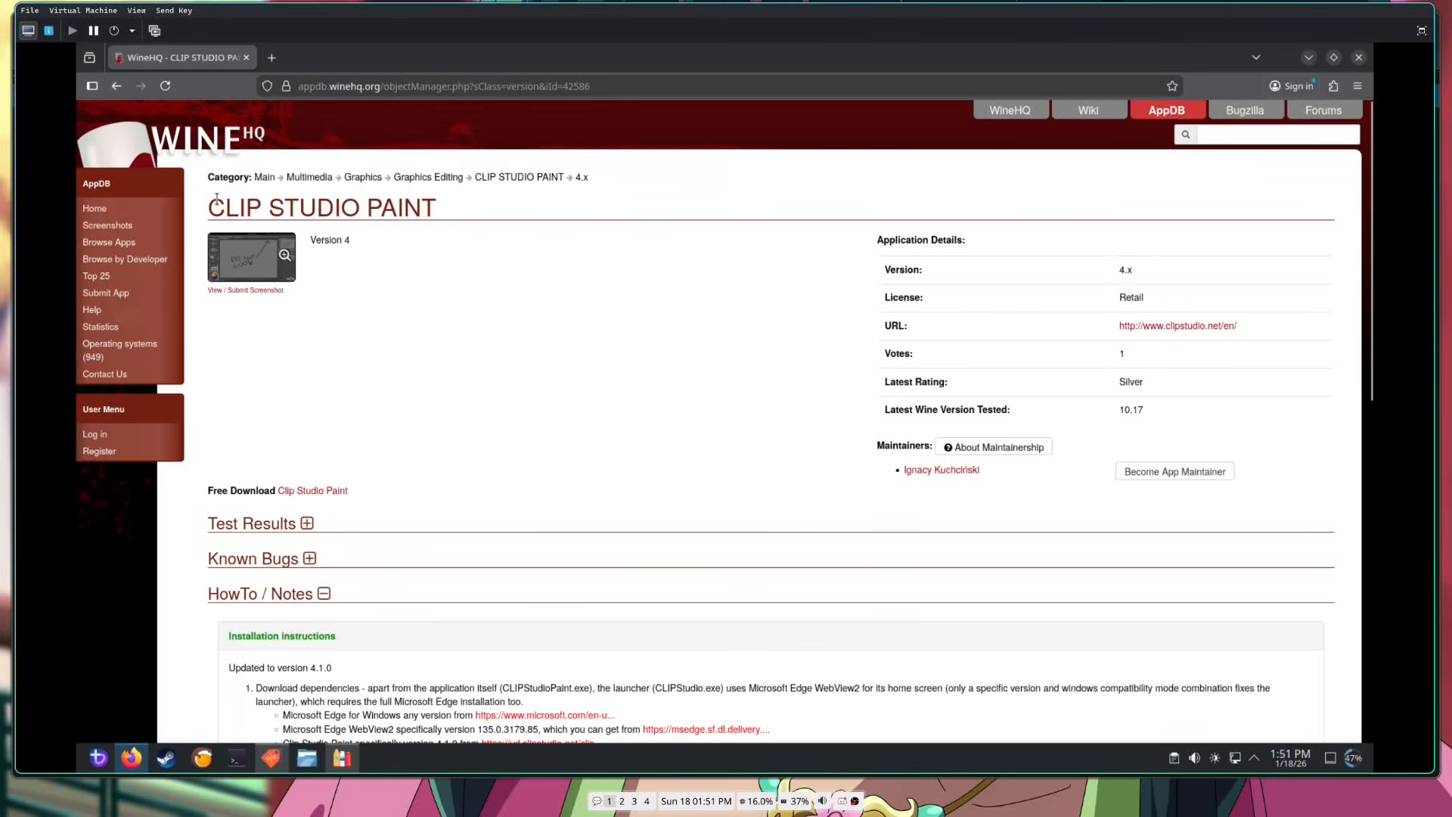
Expand the test results on the CLIP STUDIO PAINT page and examine what works and what does not under Wine.
scroll(550, 250, down, 1)
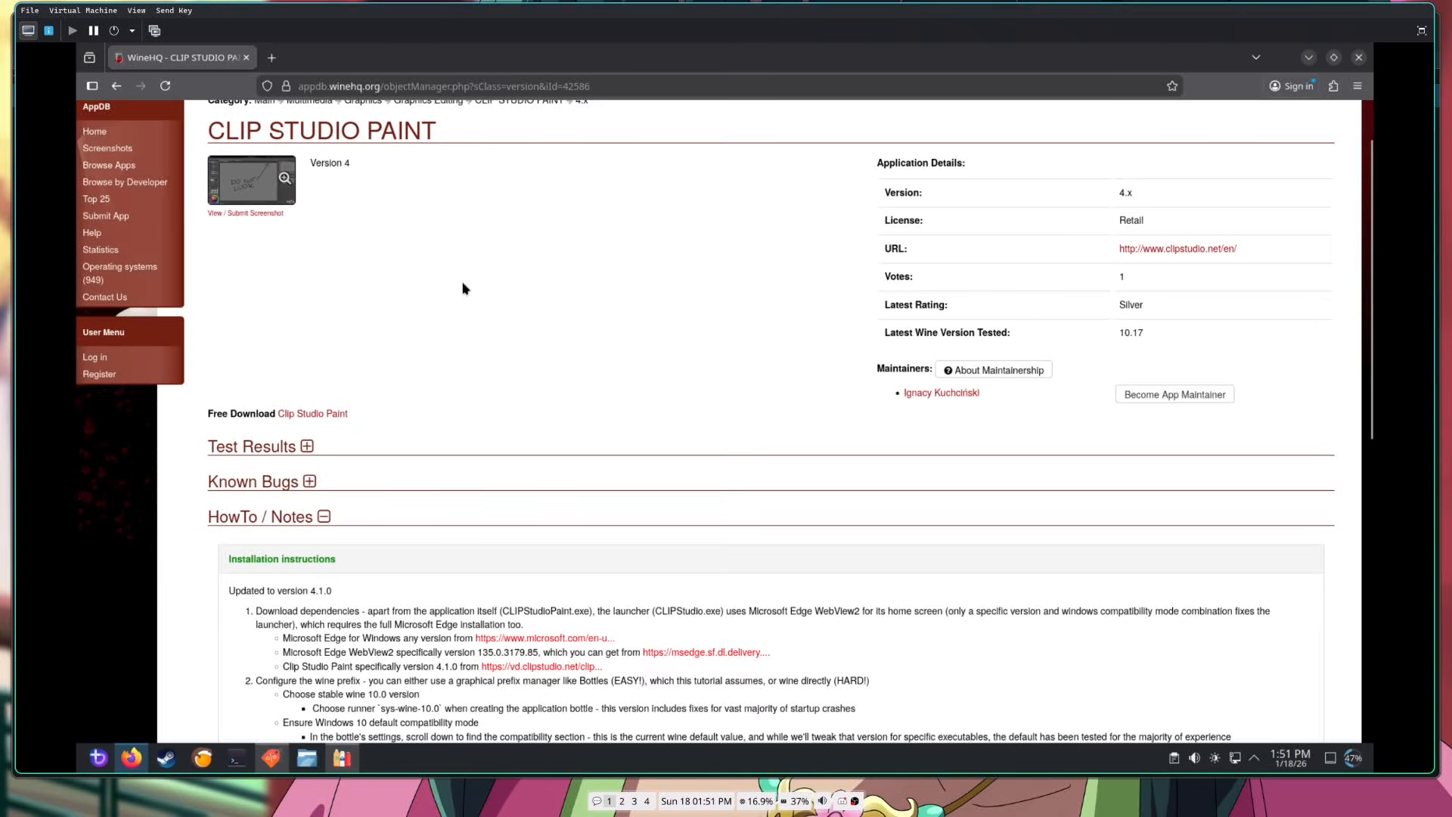
click(306, 448)
click(306, 447)
scroll(306, 393, down, 2)
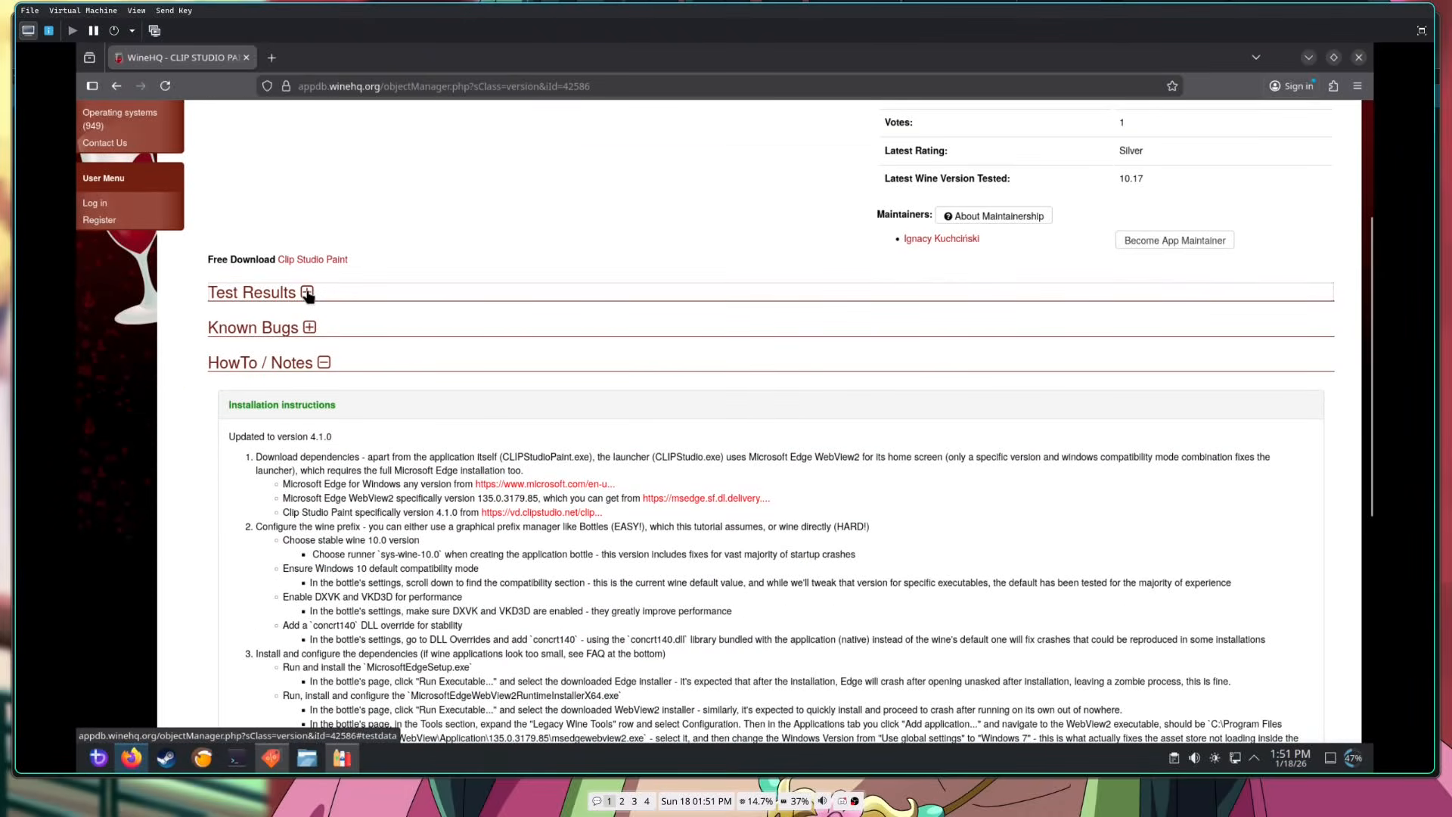
click(306, 292)
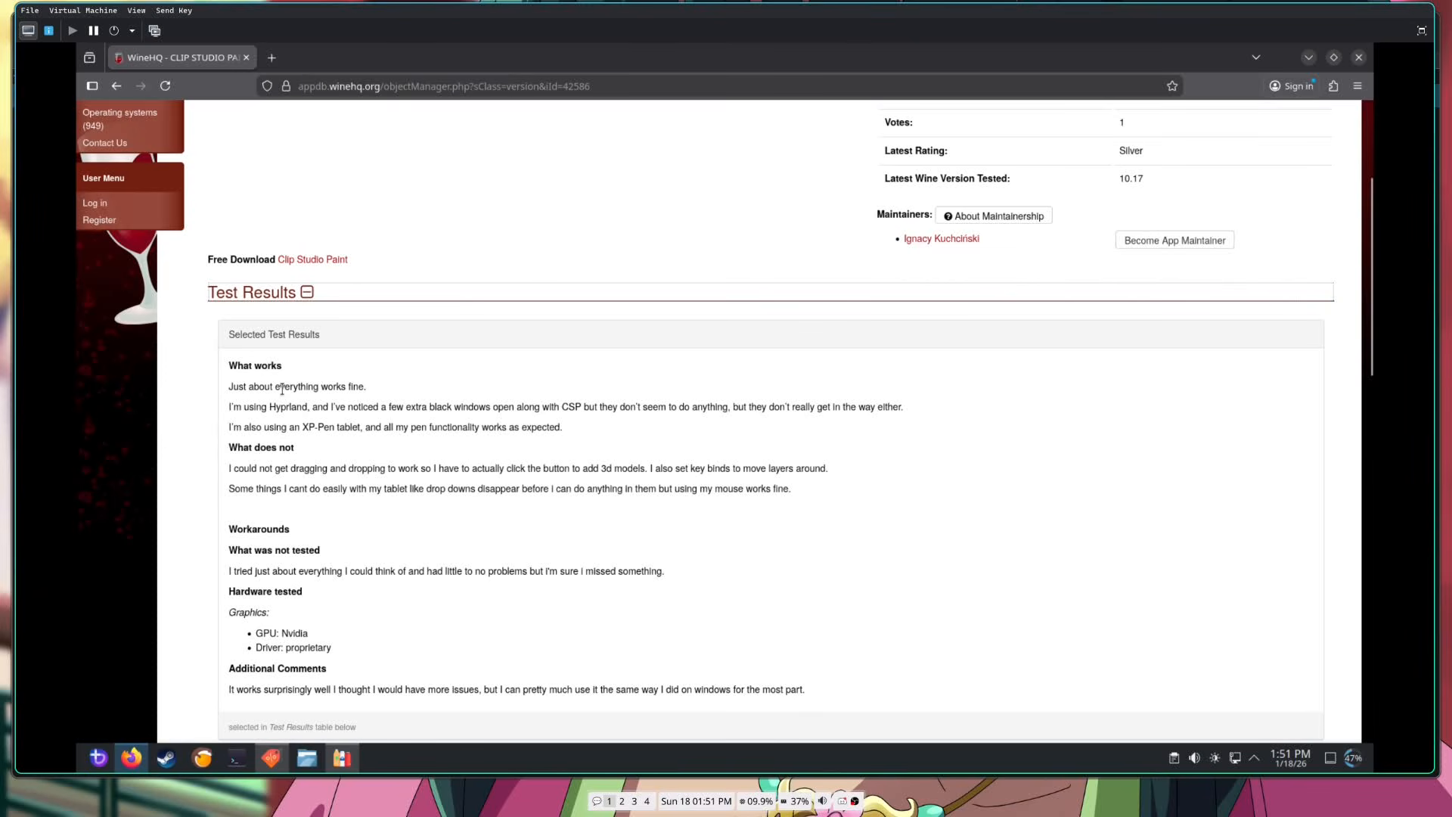
scroll(283, 388, down, 1)
double_click(239, 350)
click(369, 347)
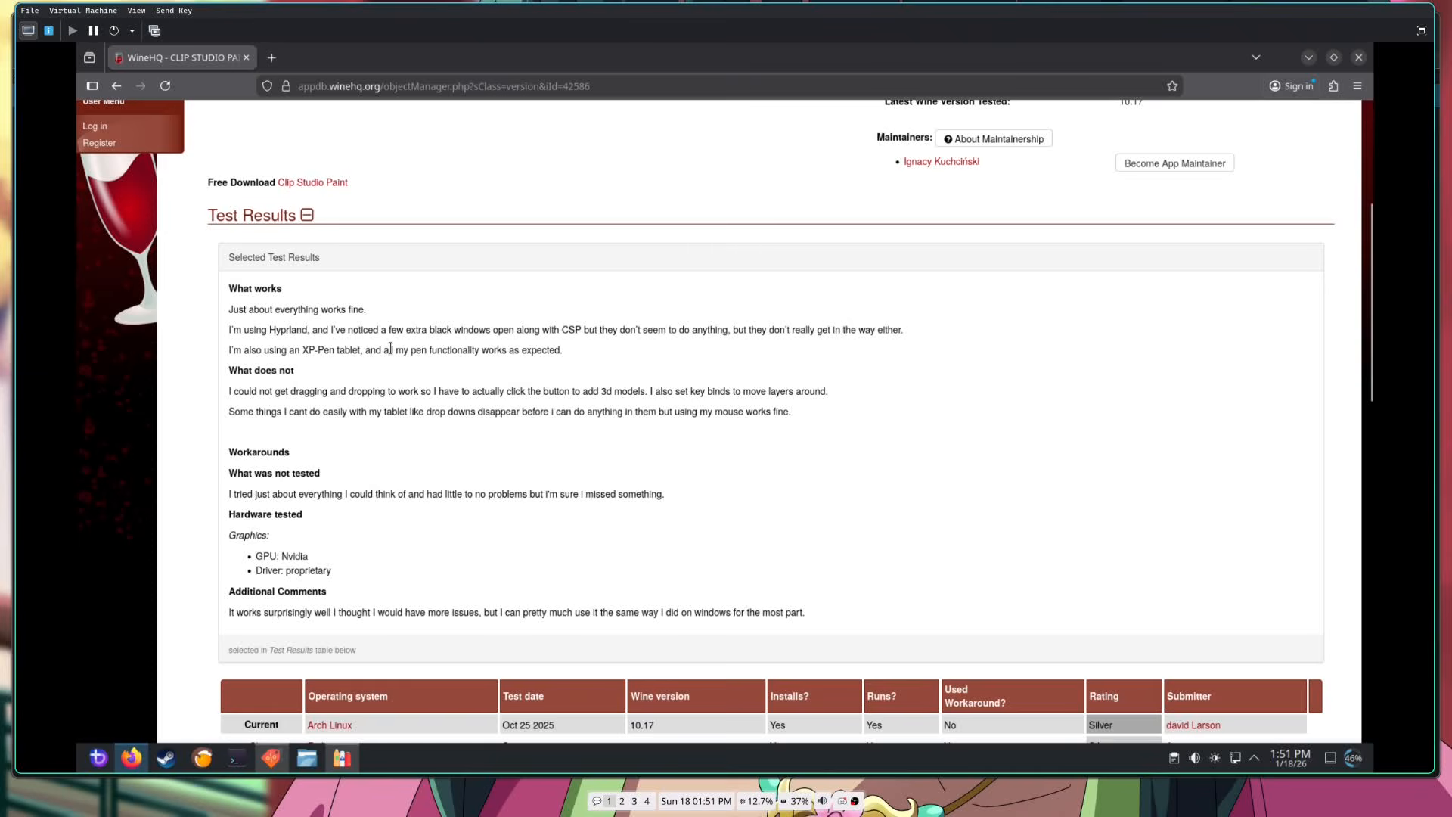
scroll(362, 363, up, 2)
click(363, 373)
scroll(405, 408, up, 2)
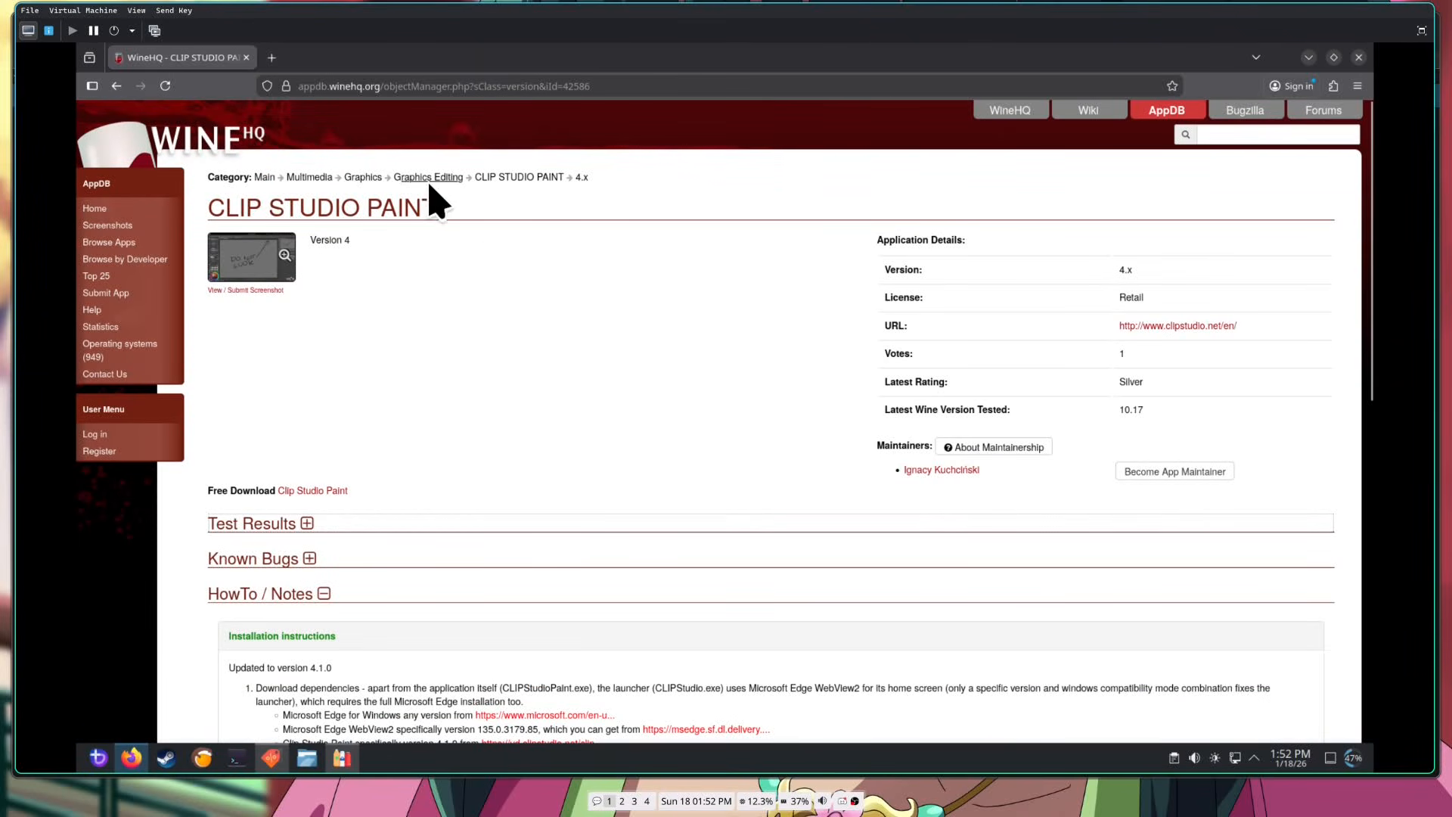
Read the installation instructions under HowTo / Notes, covering dependencies, bottle configuration and installers.
scroll(376, 363, down, 2)
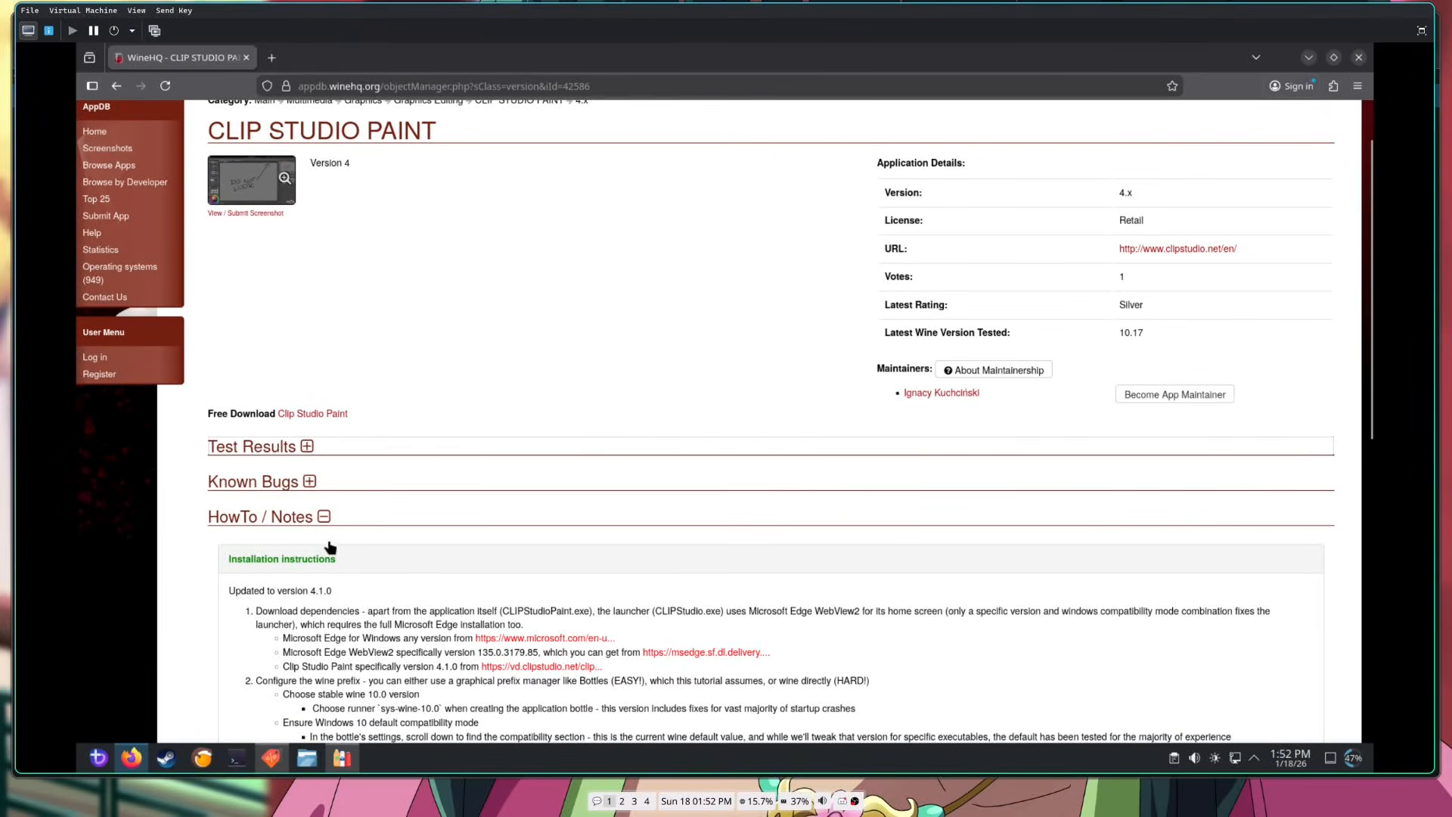
scroll(338, 524, down, 3)
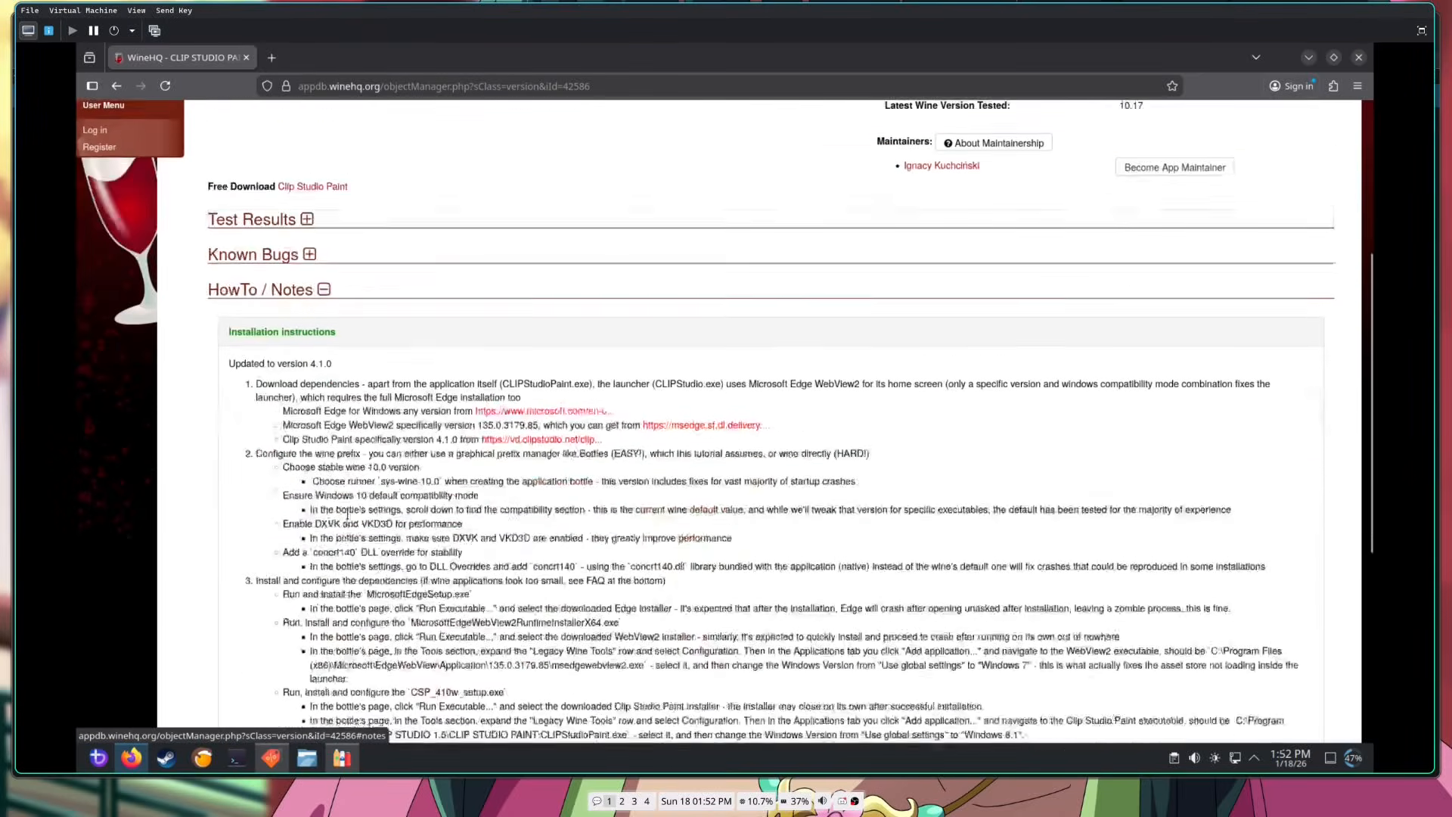
drag(230, 362, 336, 594)
click(338, 464)
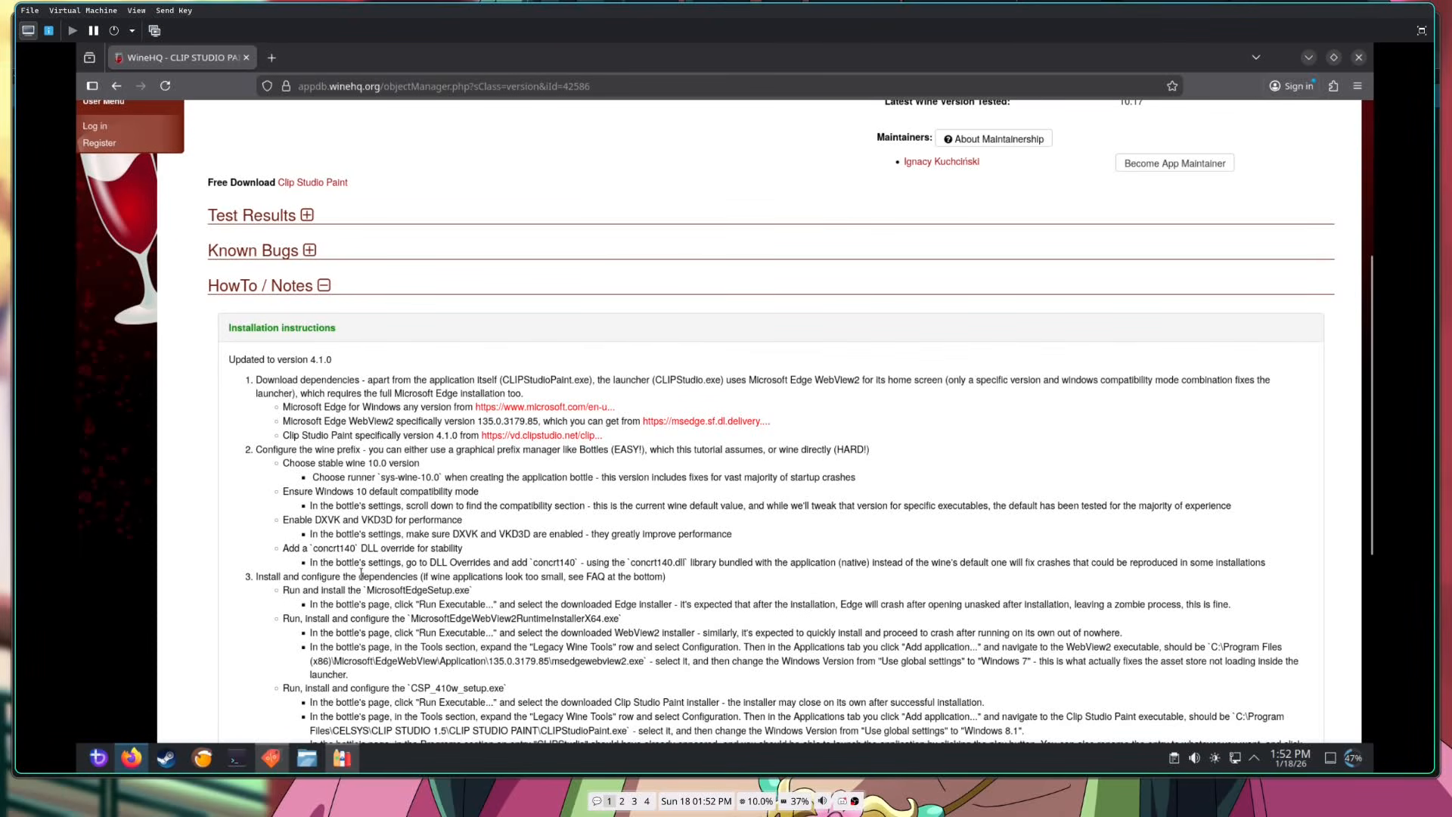
scroll(349, 543, down, 2)
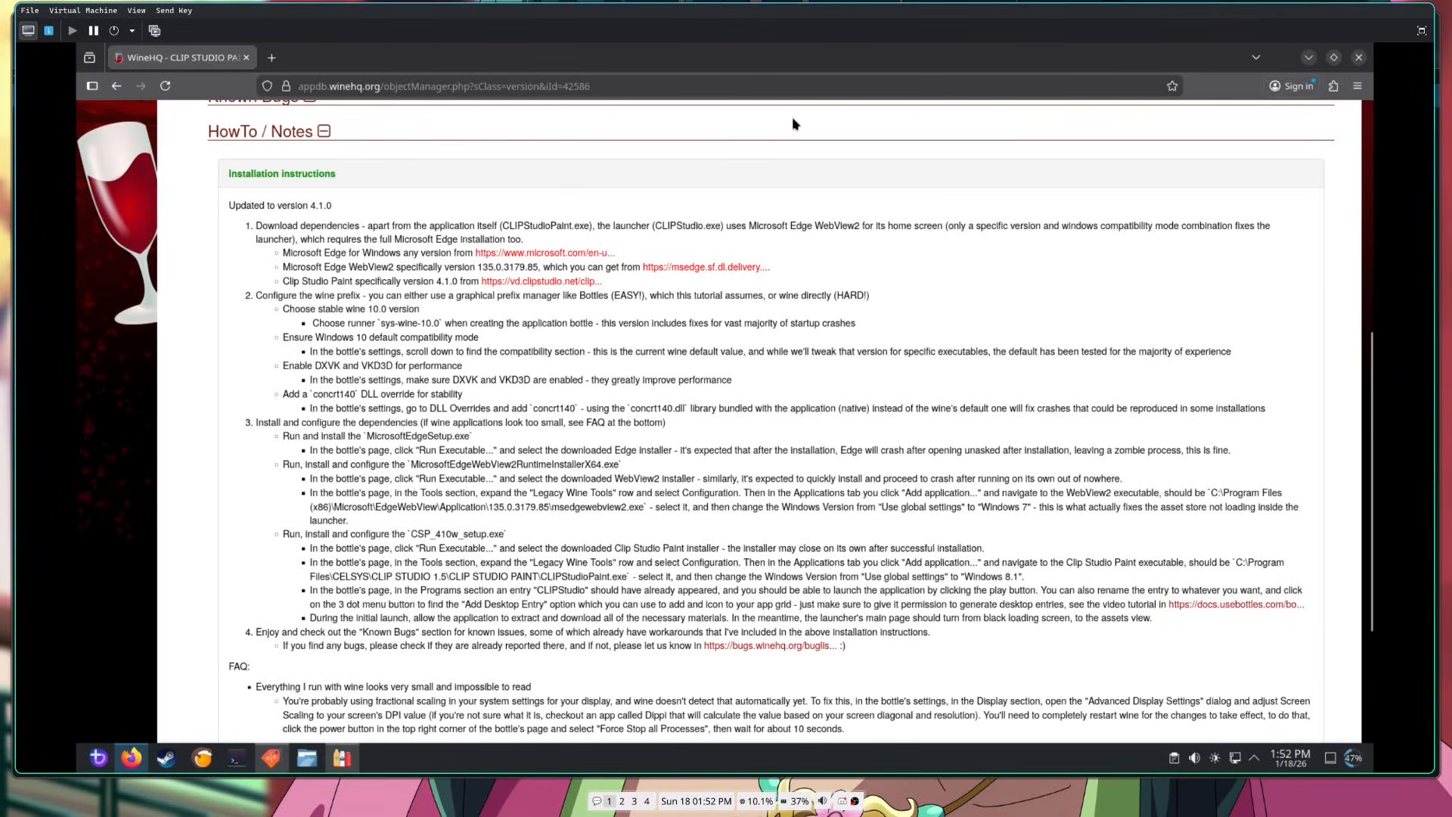
Return to Bottles, dismiss the bottle creation message and open the settings of the "So Long Windows and Thanks for All the Fish" bottle.
click(1312, 59)
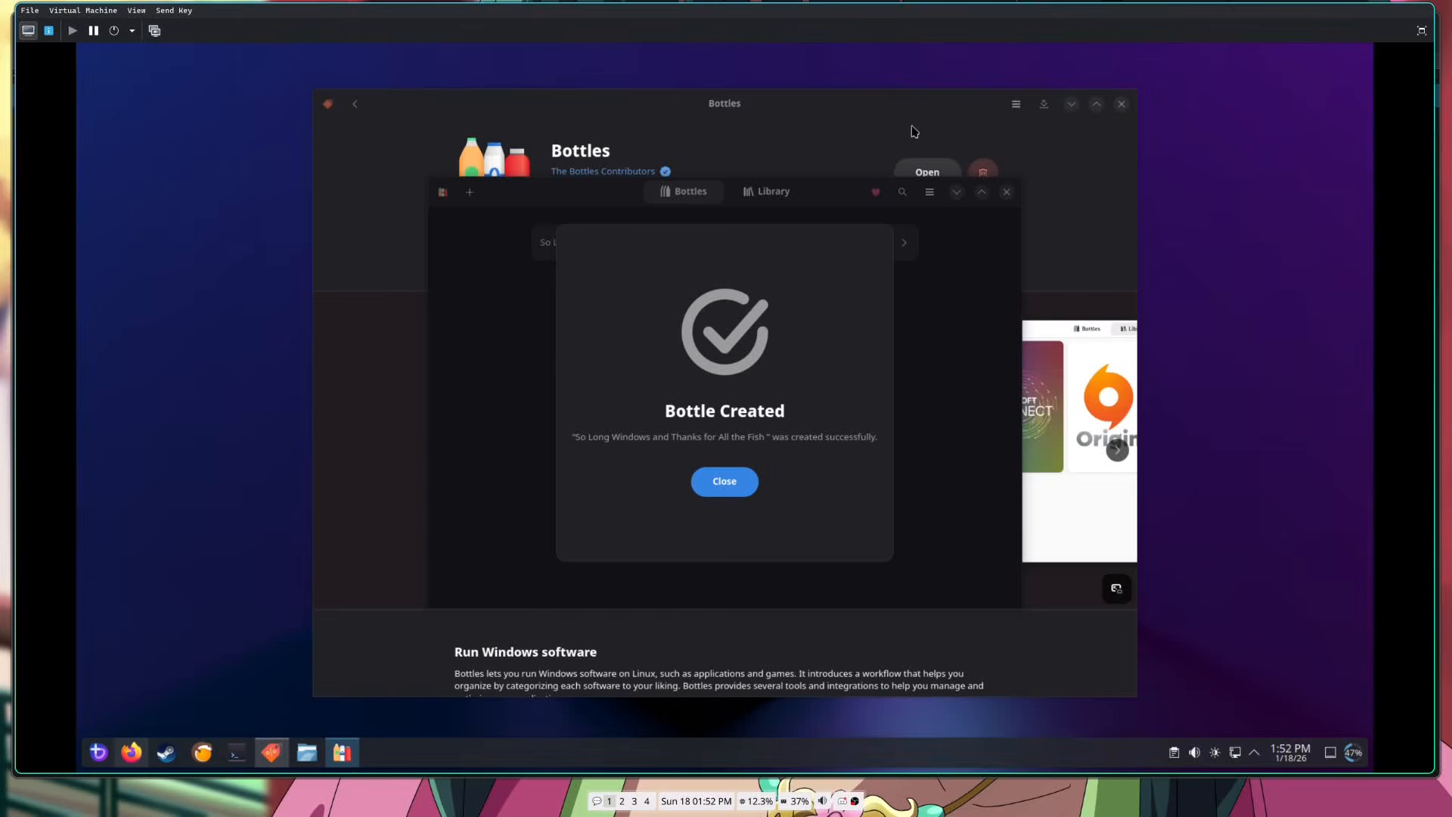
click(726, 484)
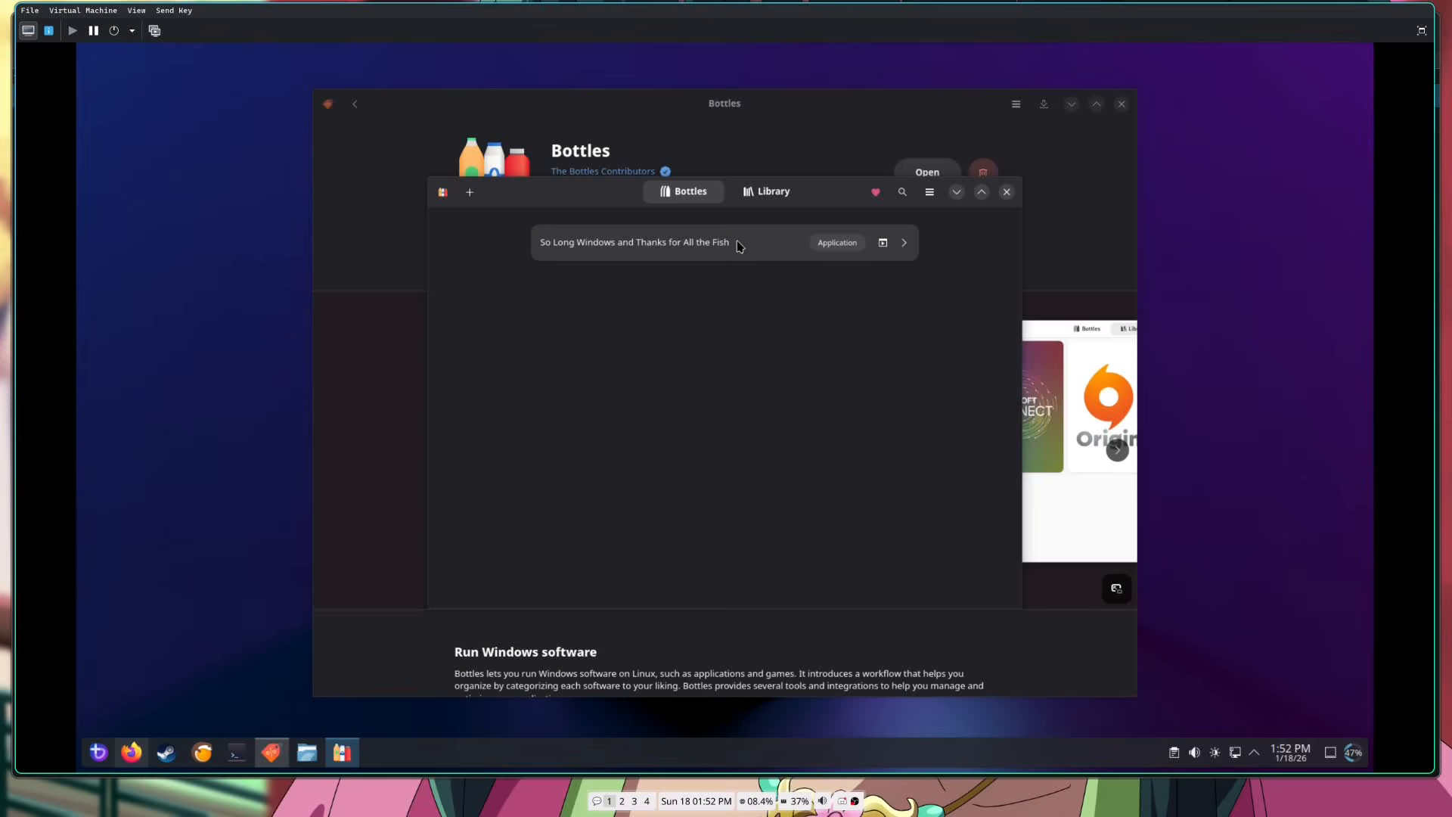
click(700, 245)
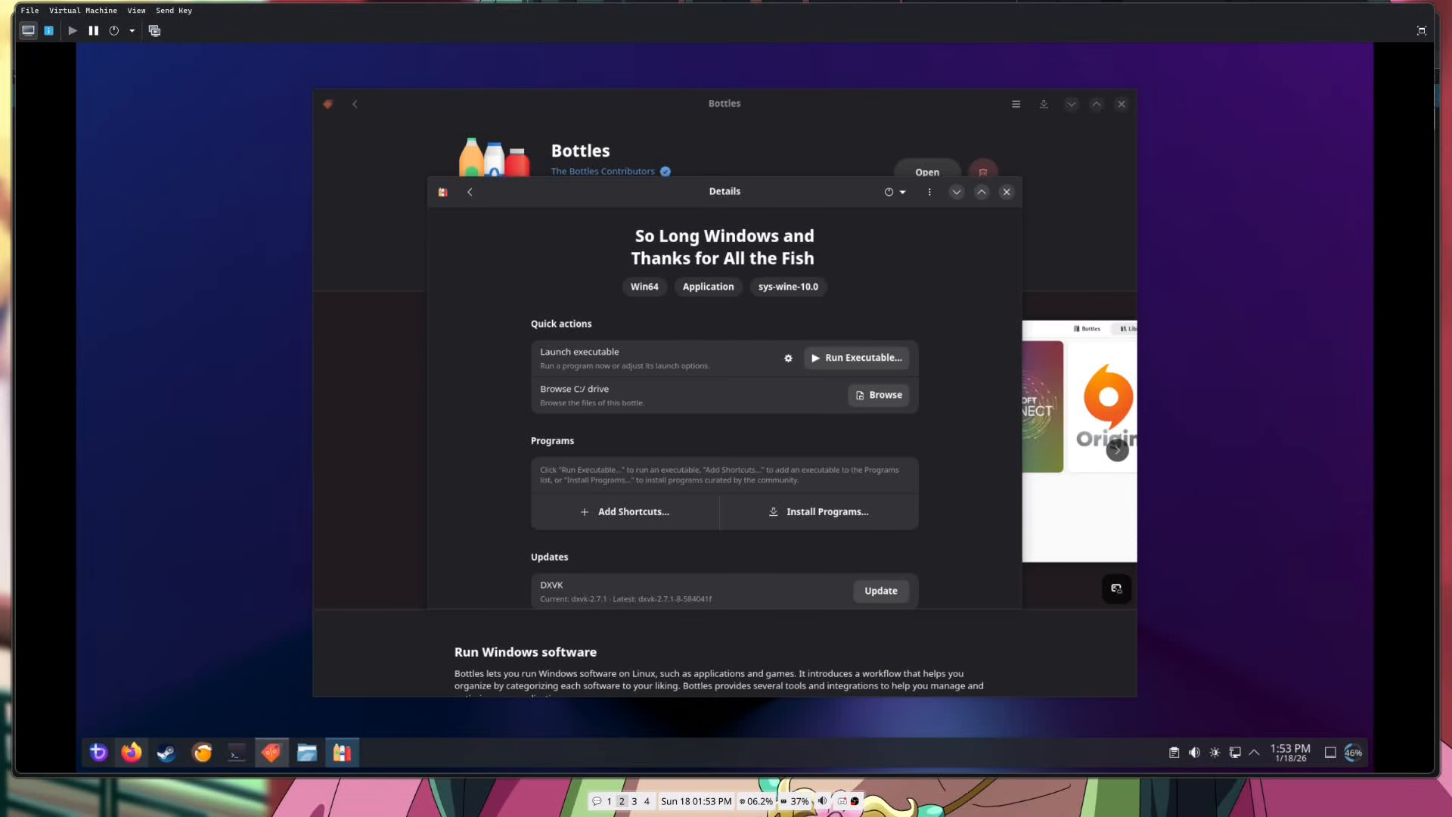
scroll(573, 437, down, 5)
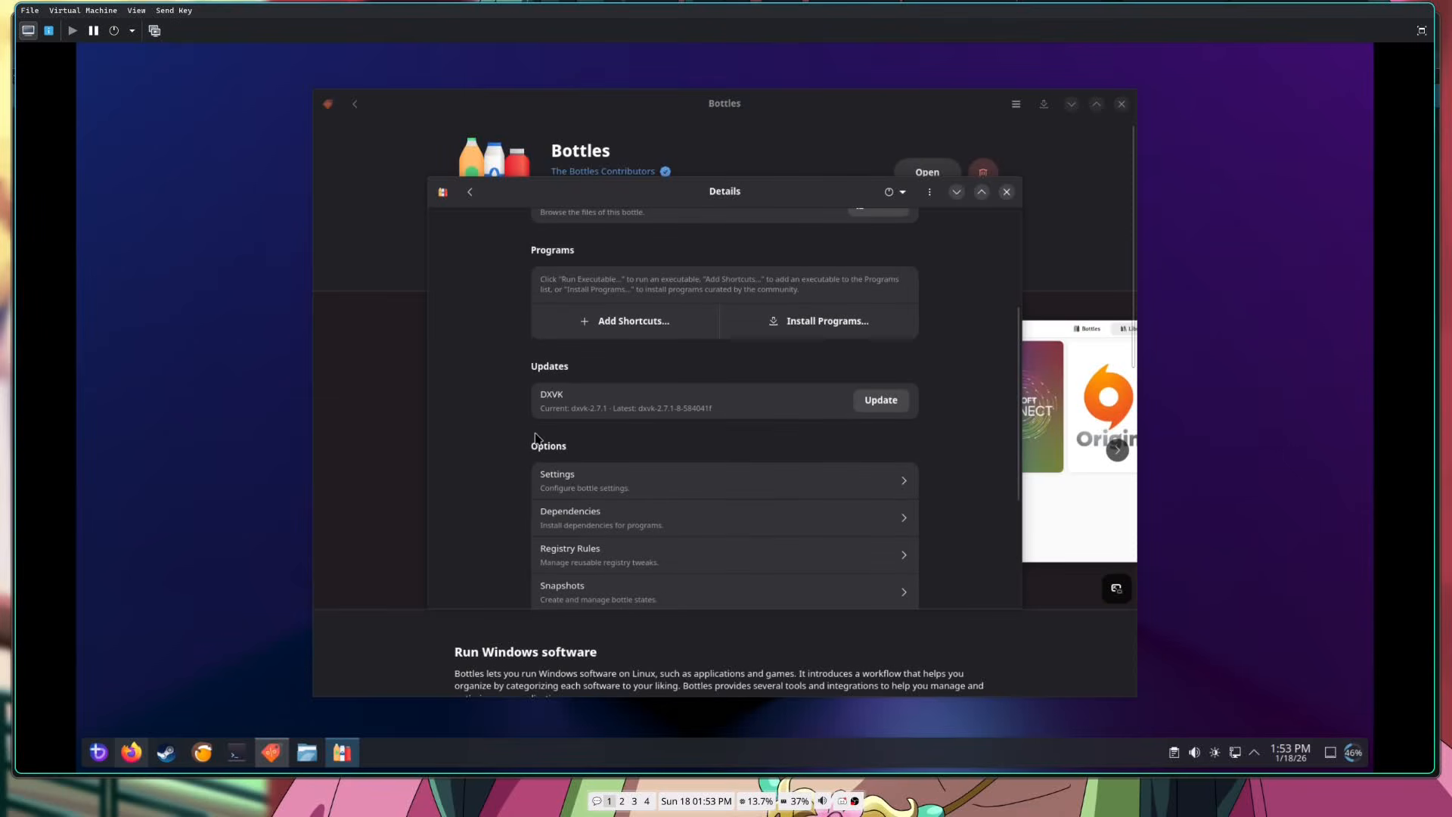
click(688, 480)
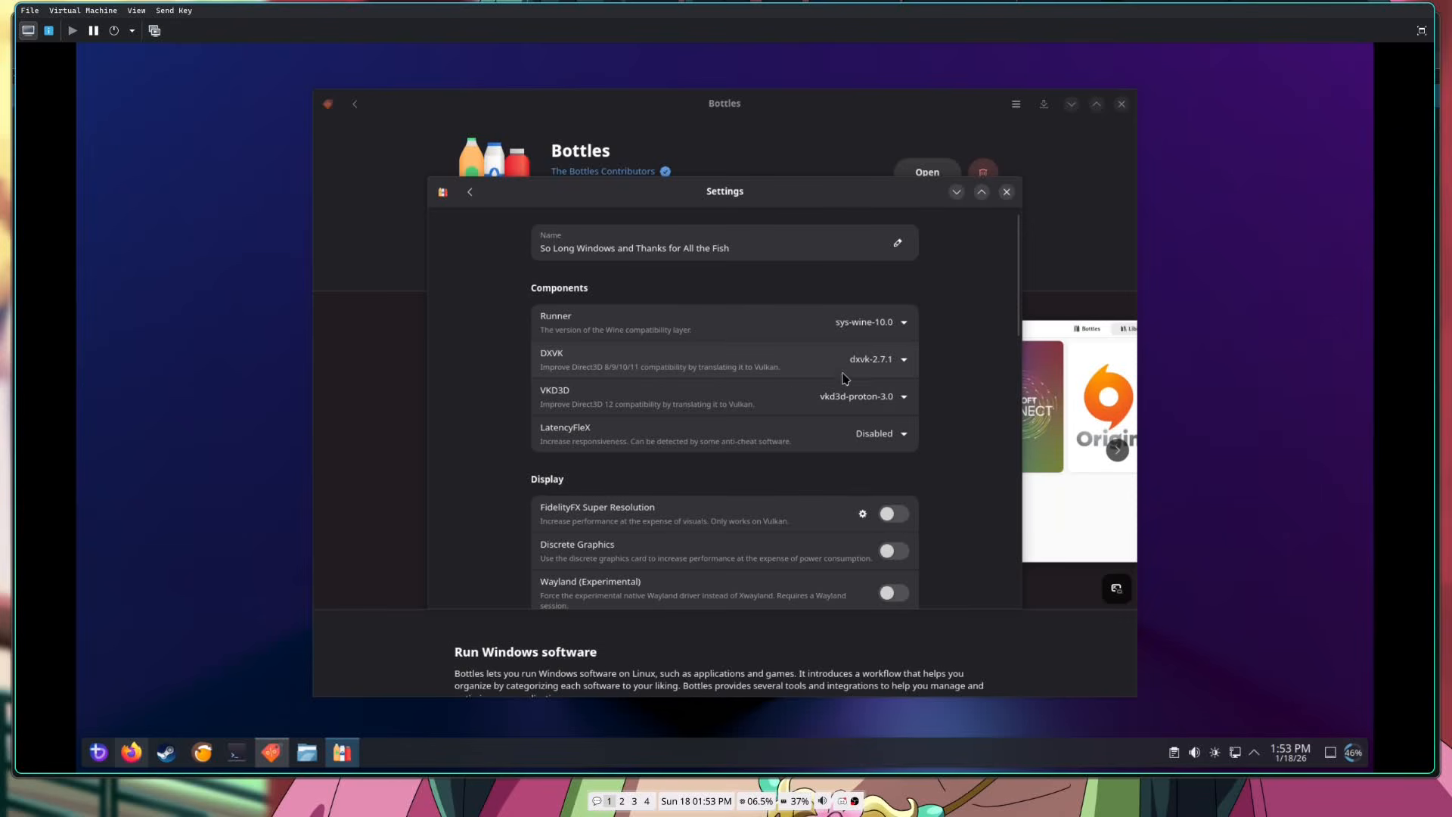
Check the default Windows version in the bottle's Wine configuration, then close it and go back to the details overview.
click(470, 192)
scroll(561, 501, down, 5)
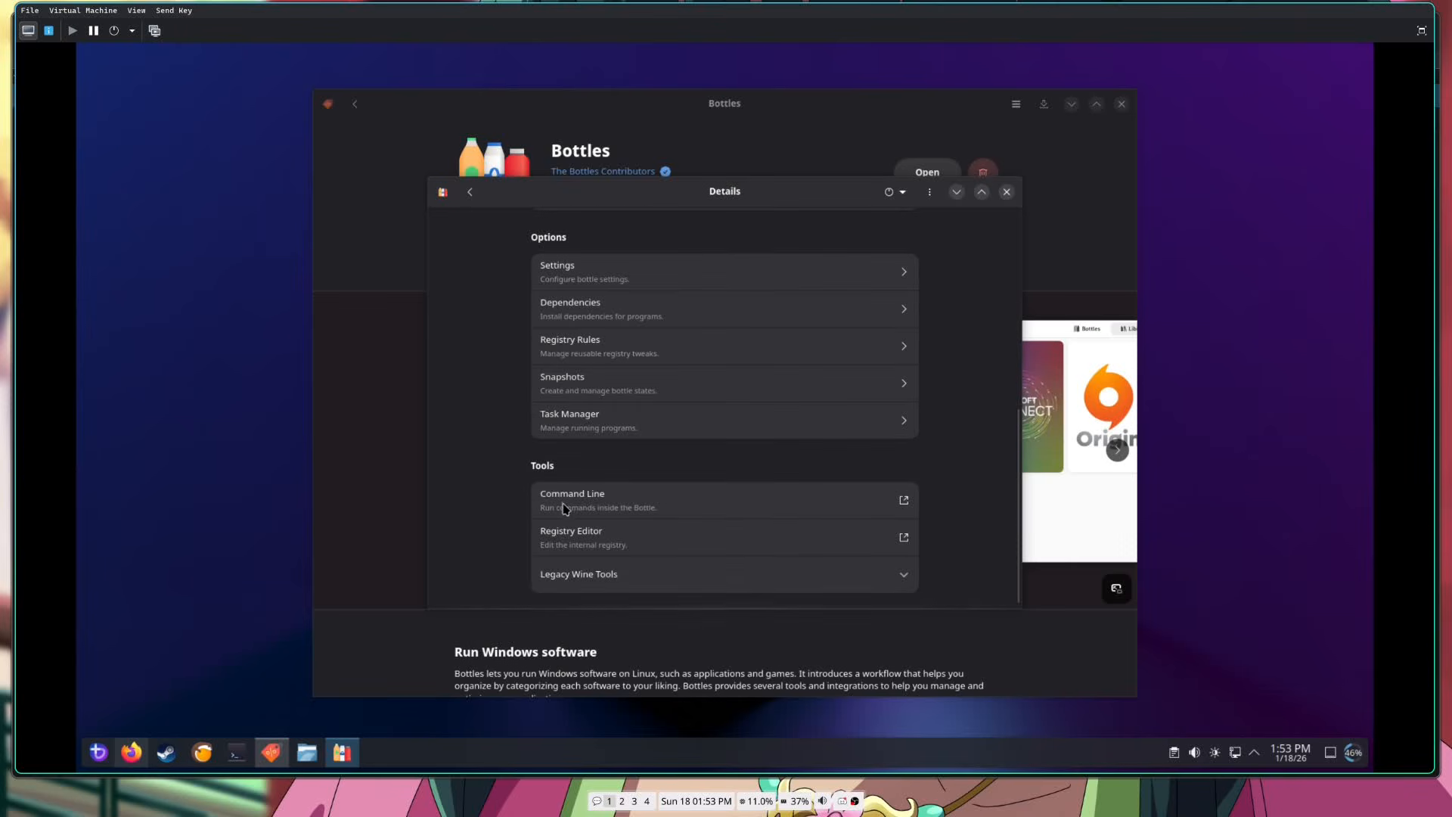
click(577, 583)
scroll(545, 552, down, 3)
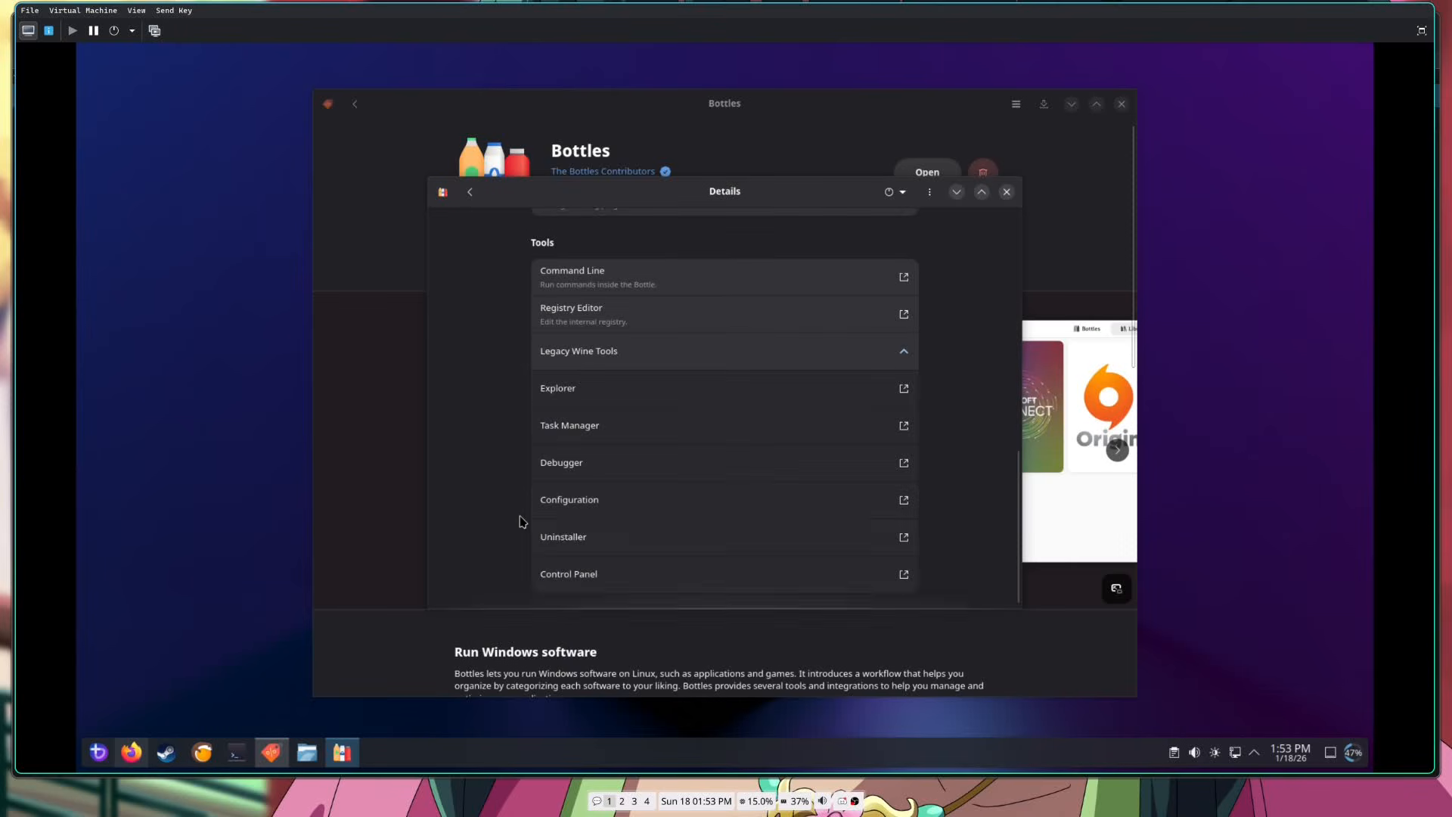
click(573, 506)
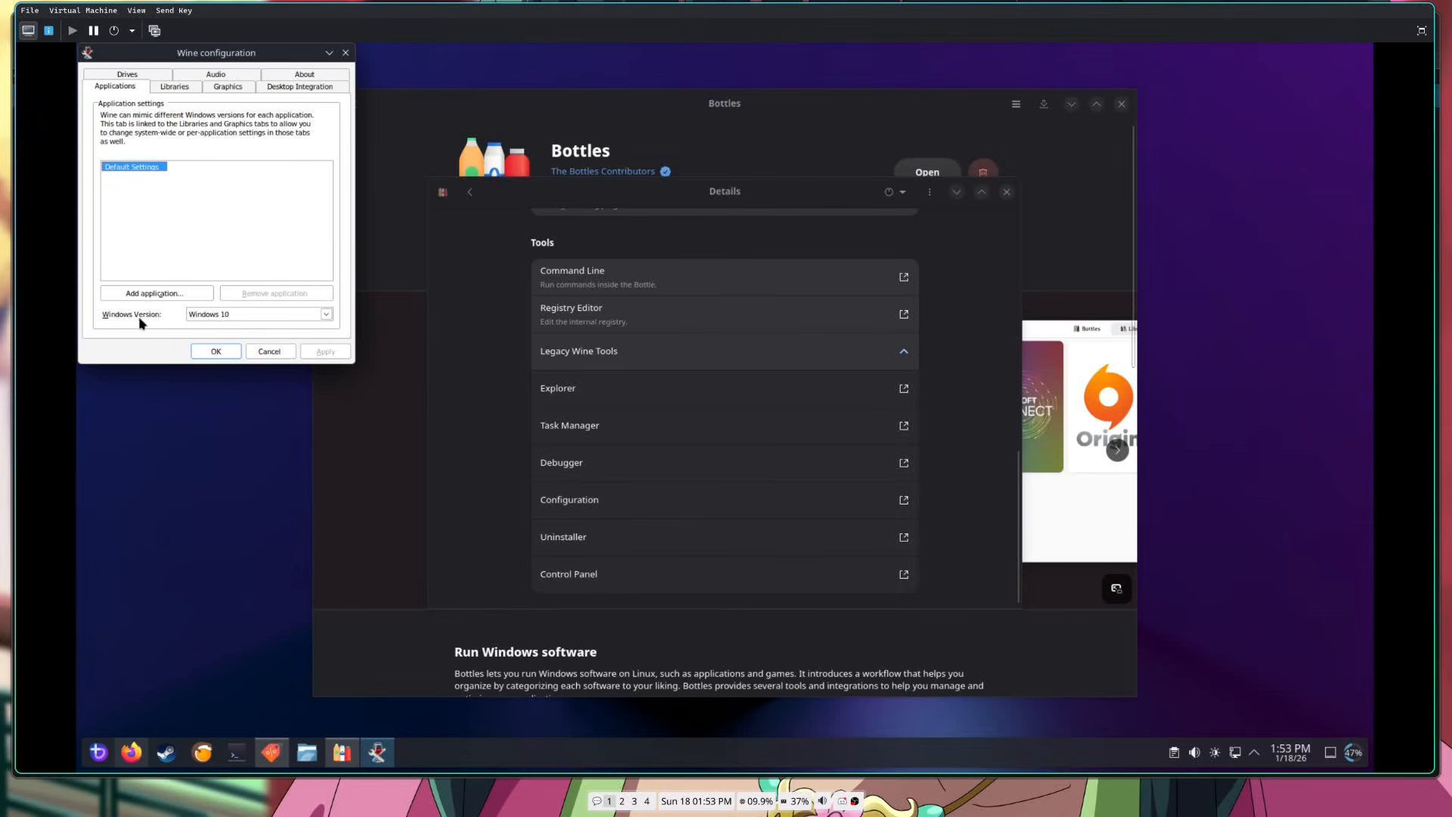
click(232, 351)
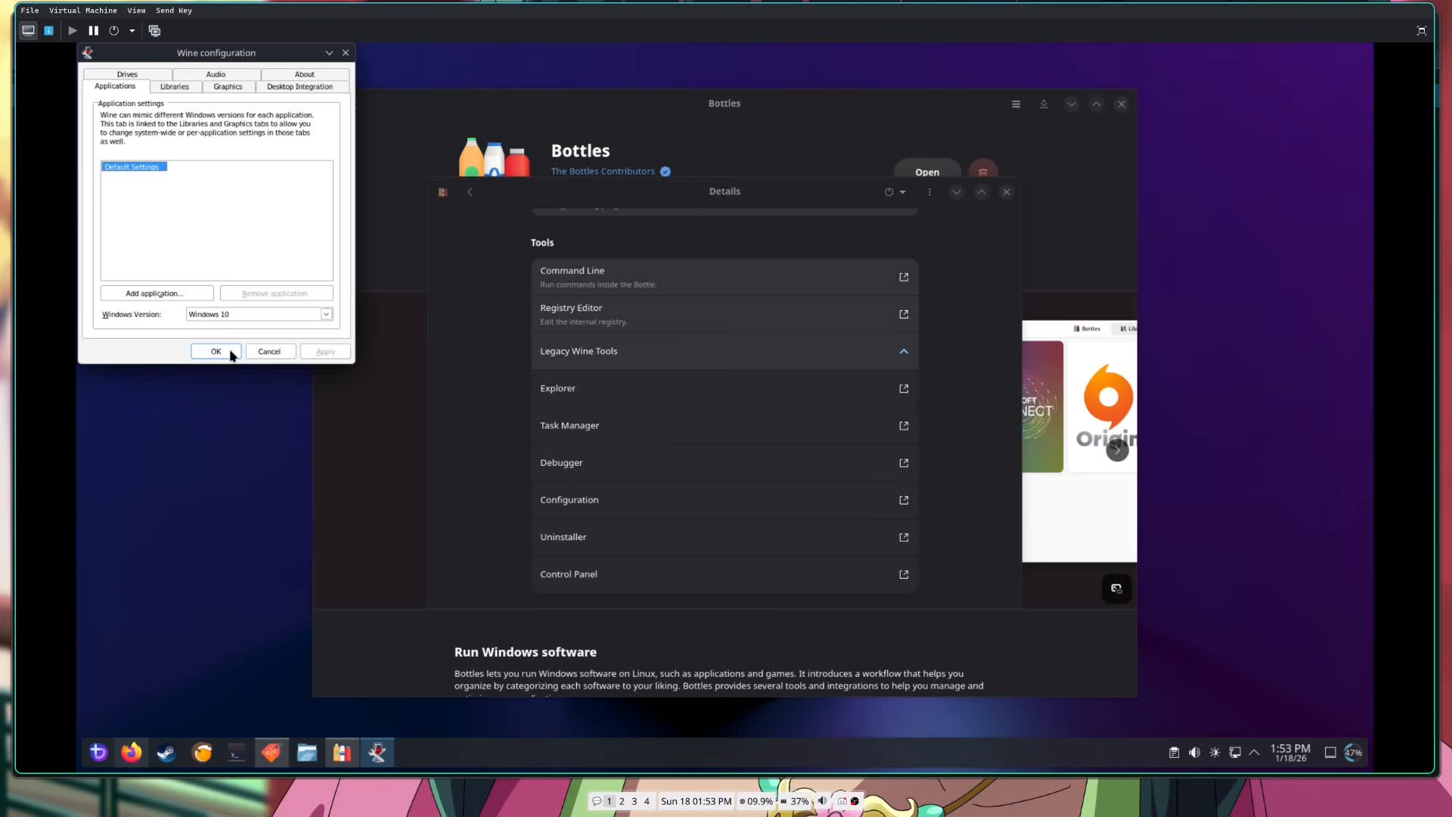
scroll(481, 414, up, 10)
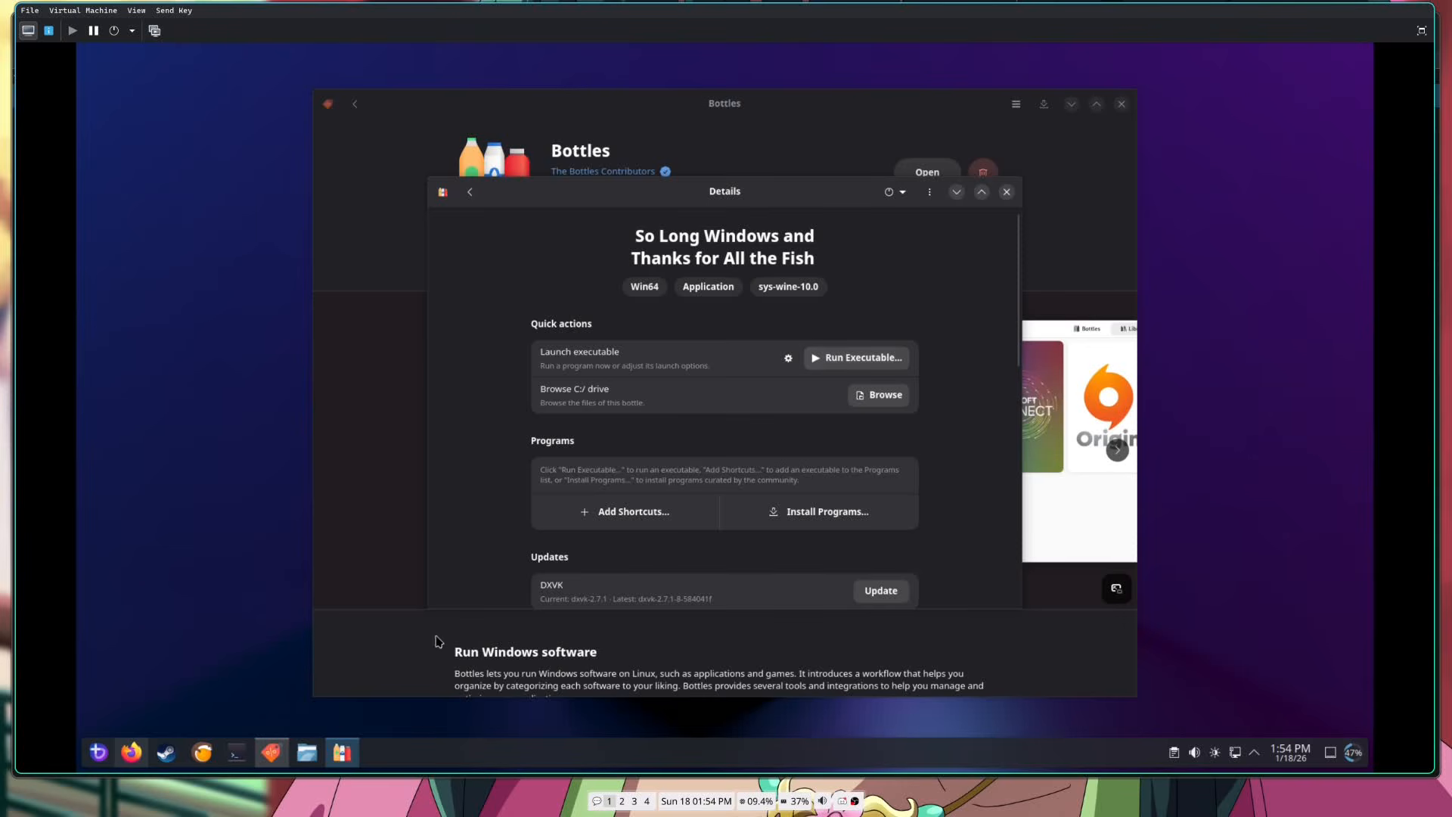
Review the required Edge and WebView2 downloads in the WineHQ instructions in Firefox, then close the browser.
click(131, 751)
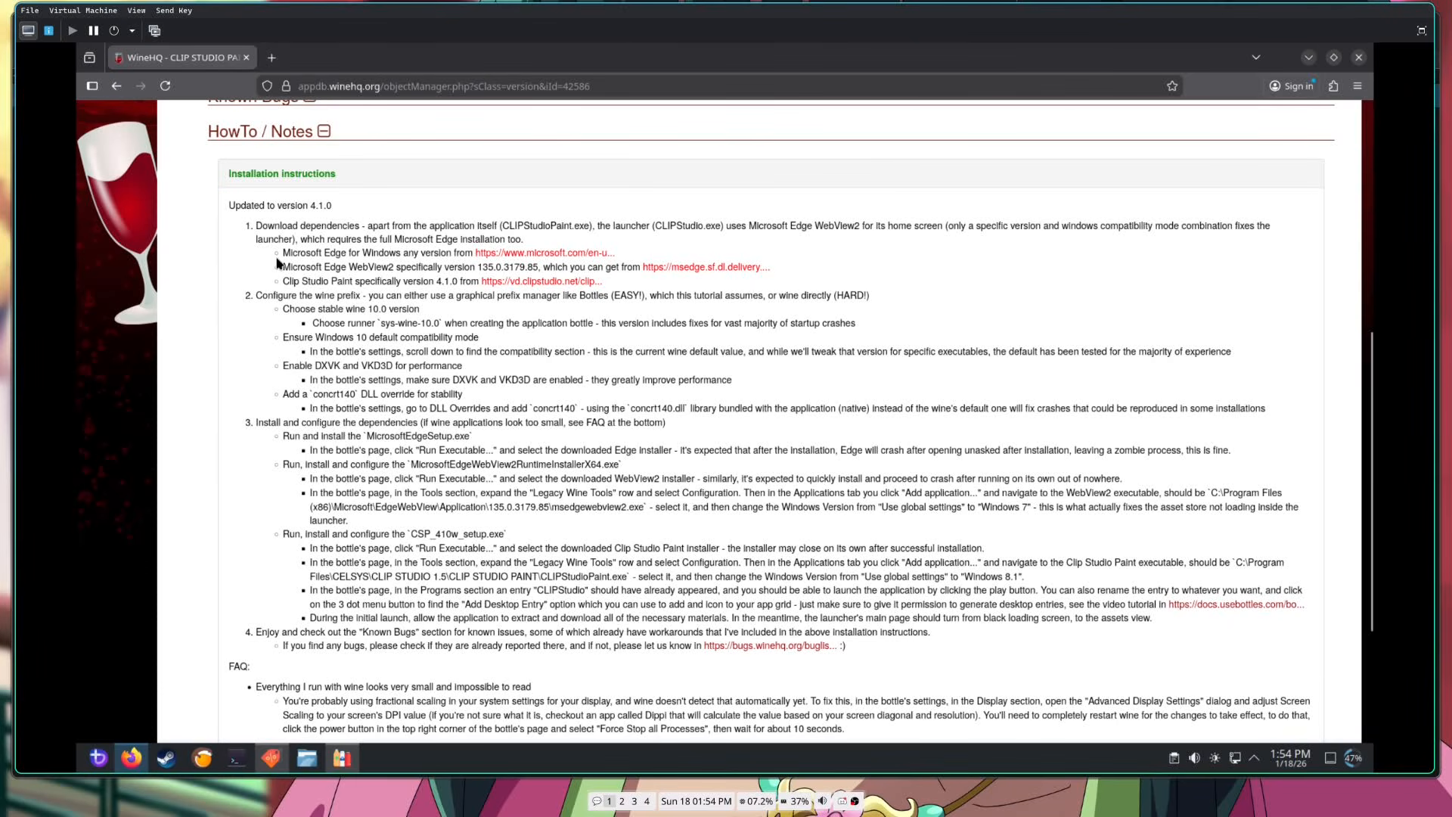
drag(284, 258, 472, 252)
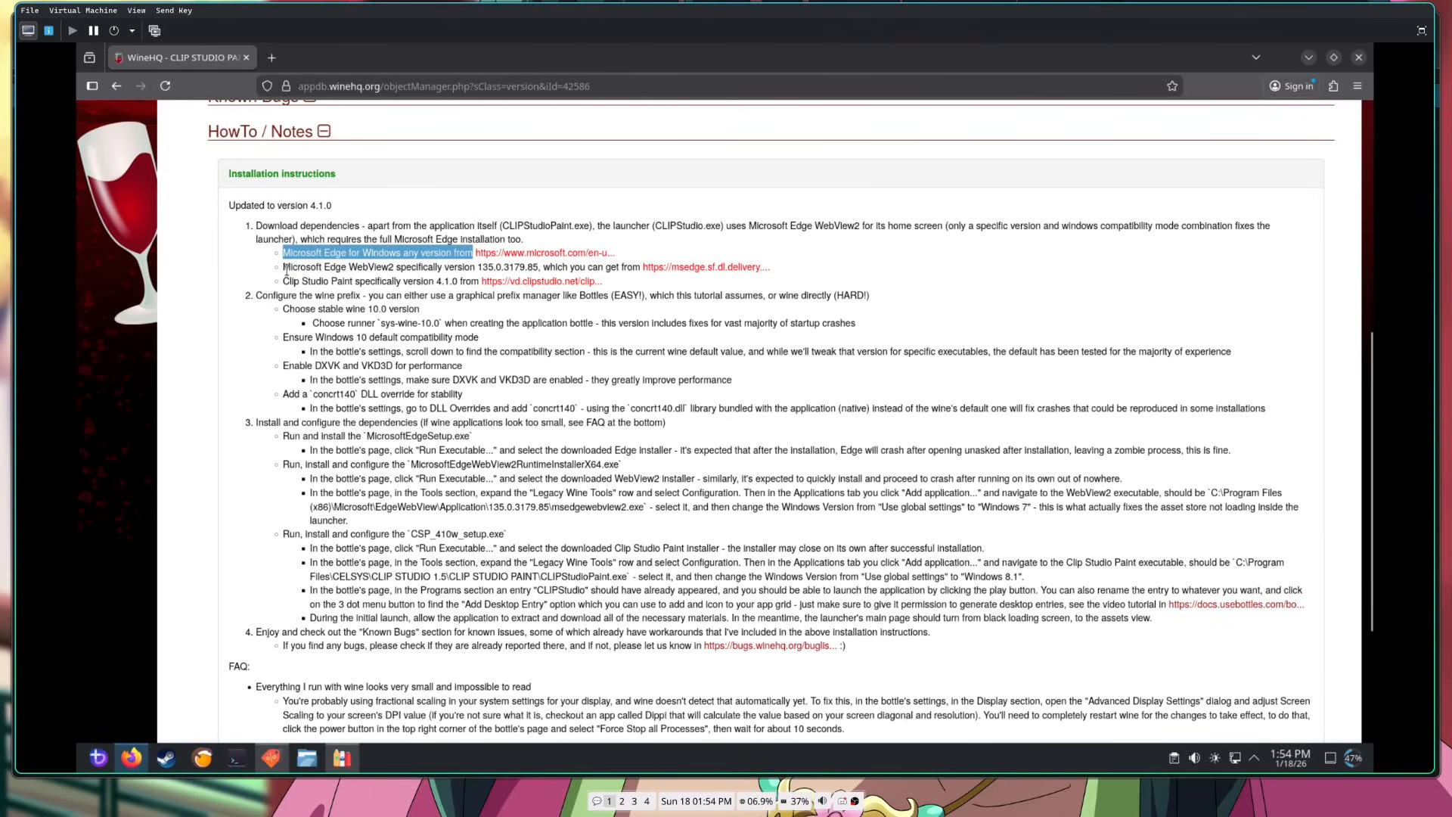
drag(285, 268, 538, 268)
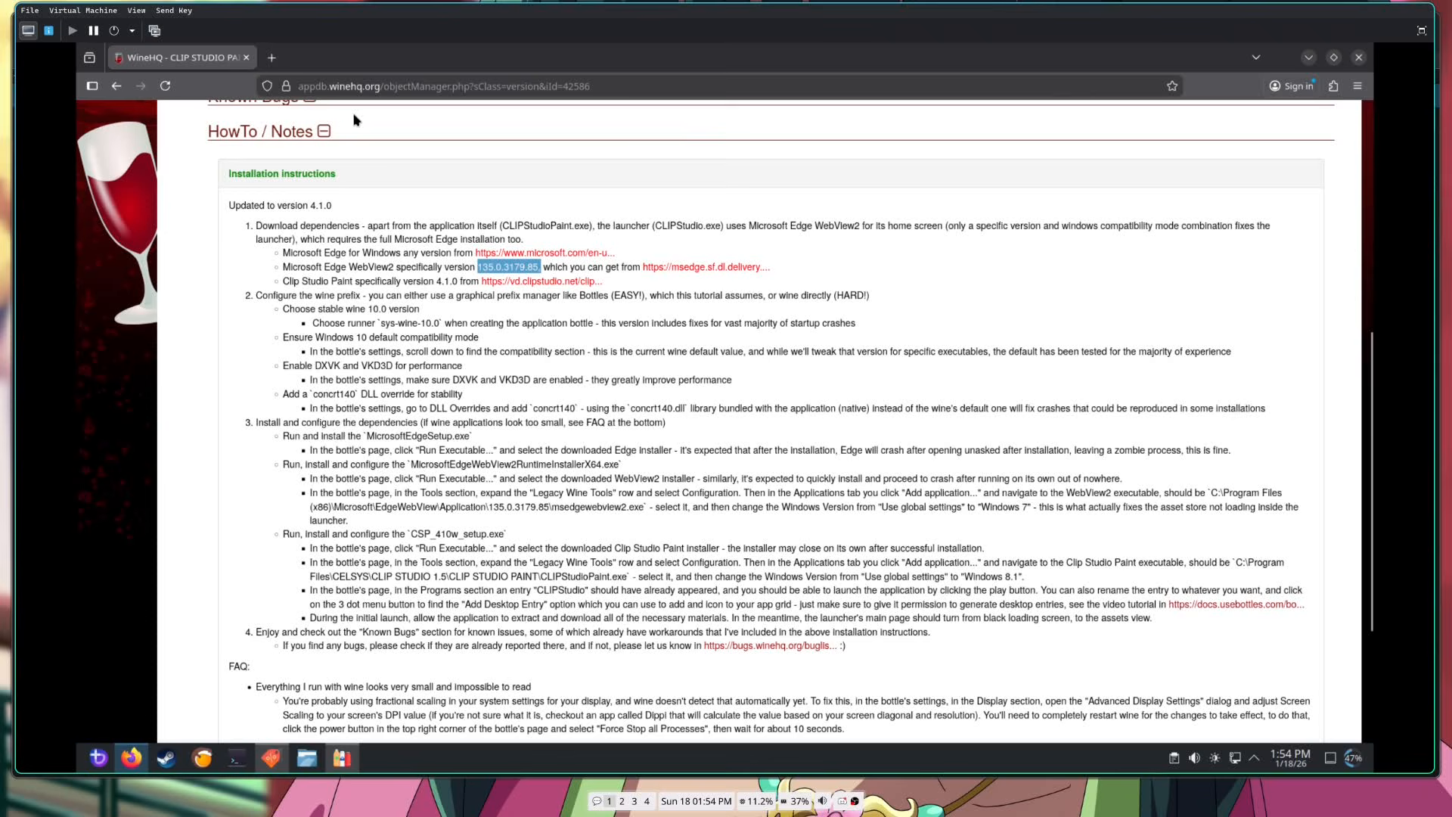
click(1358, 58)
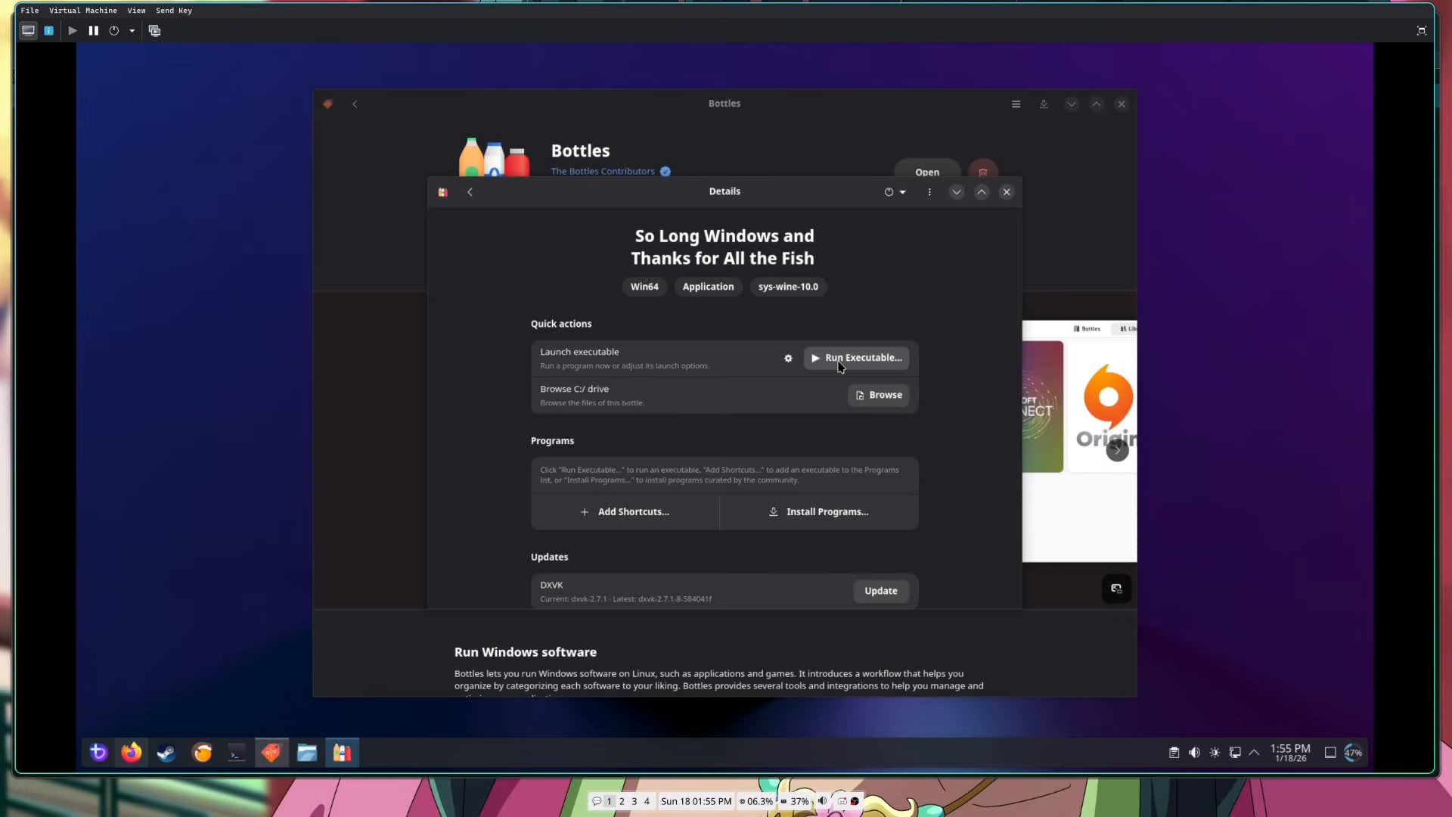
Run MicrosoftEdgeSetup.exe from the Downloads folder inside the bottle, dismissing the sandbox notice.
click(839, 365)
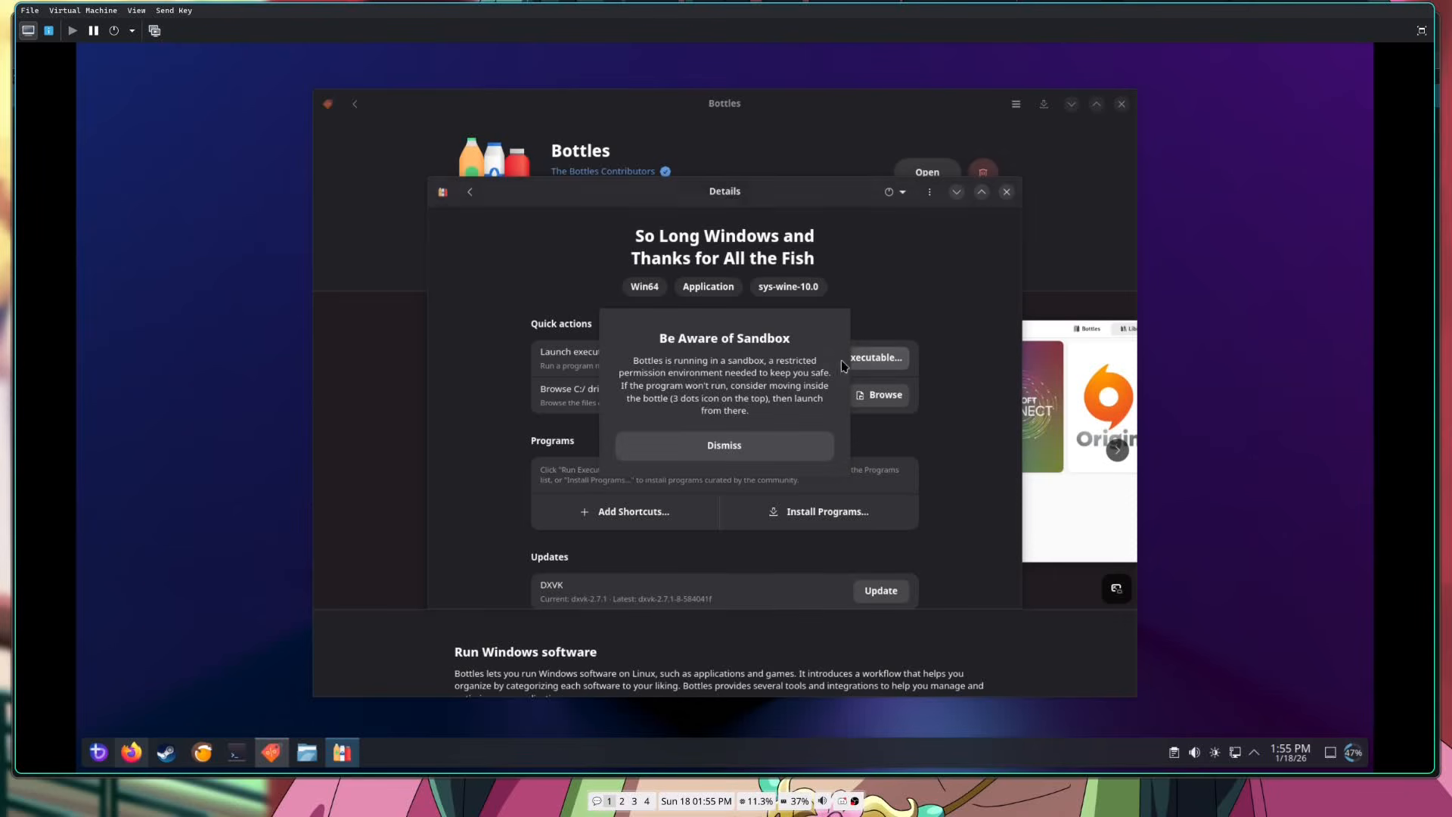
click(708, 446)
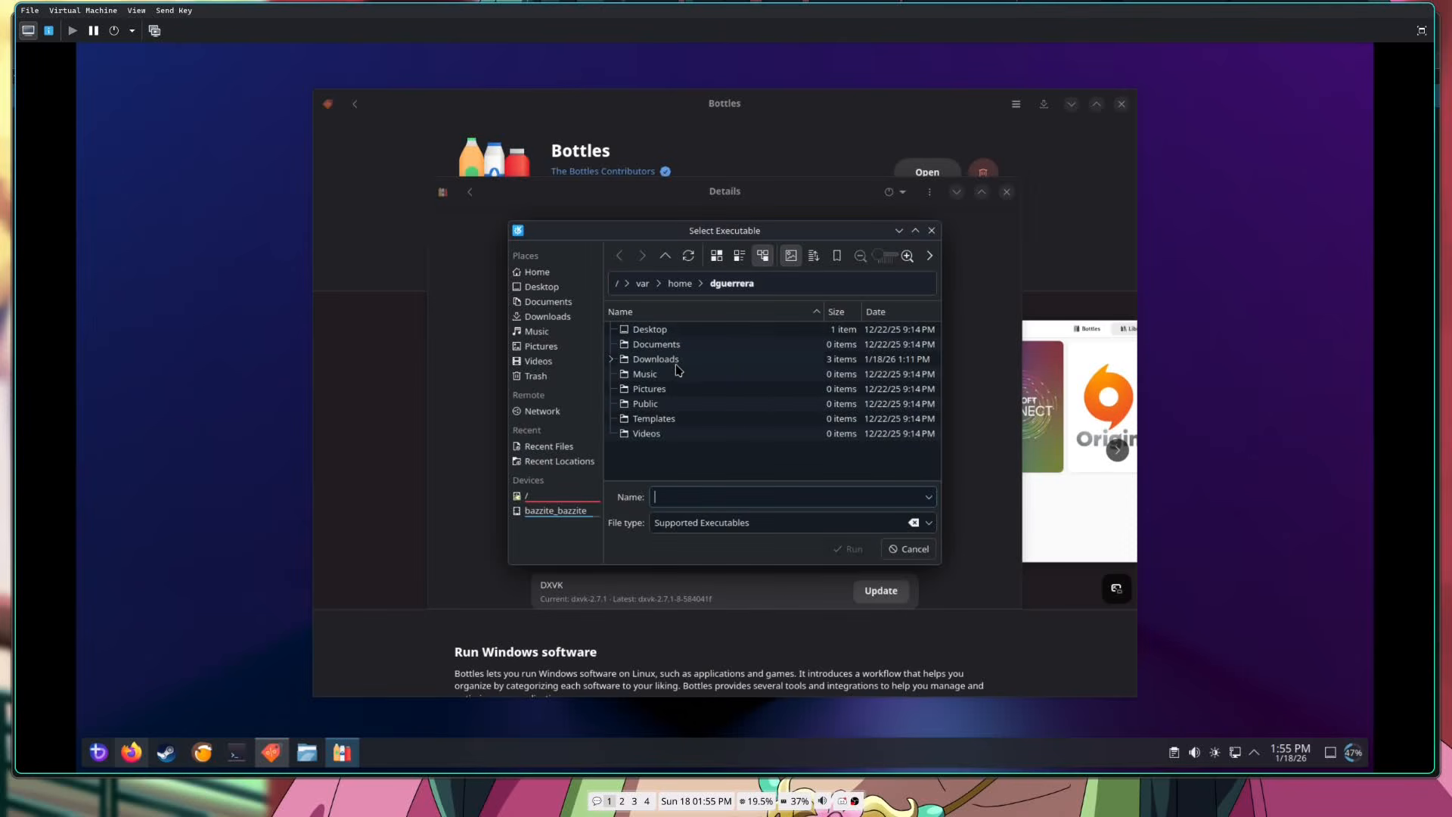
double_click(675, 360)
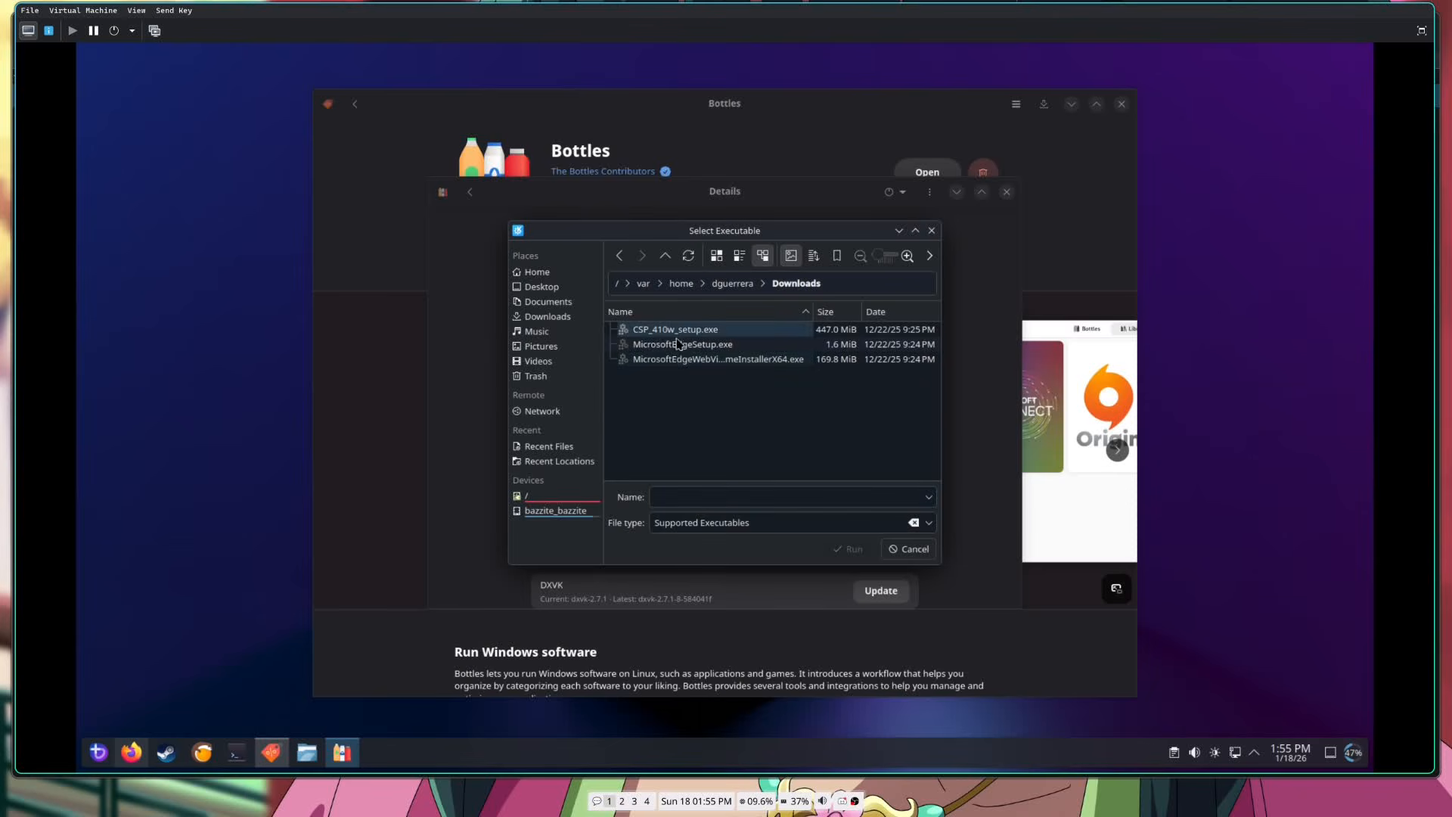
click(680, 345)
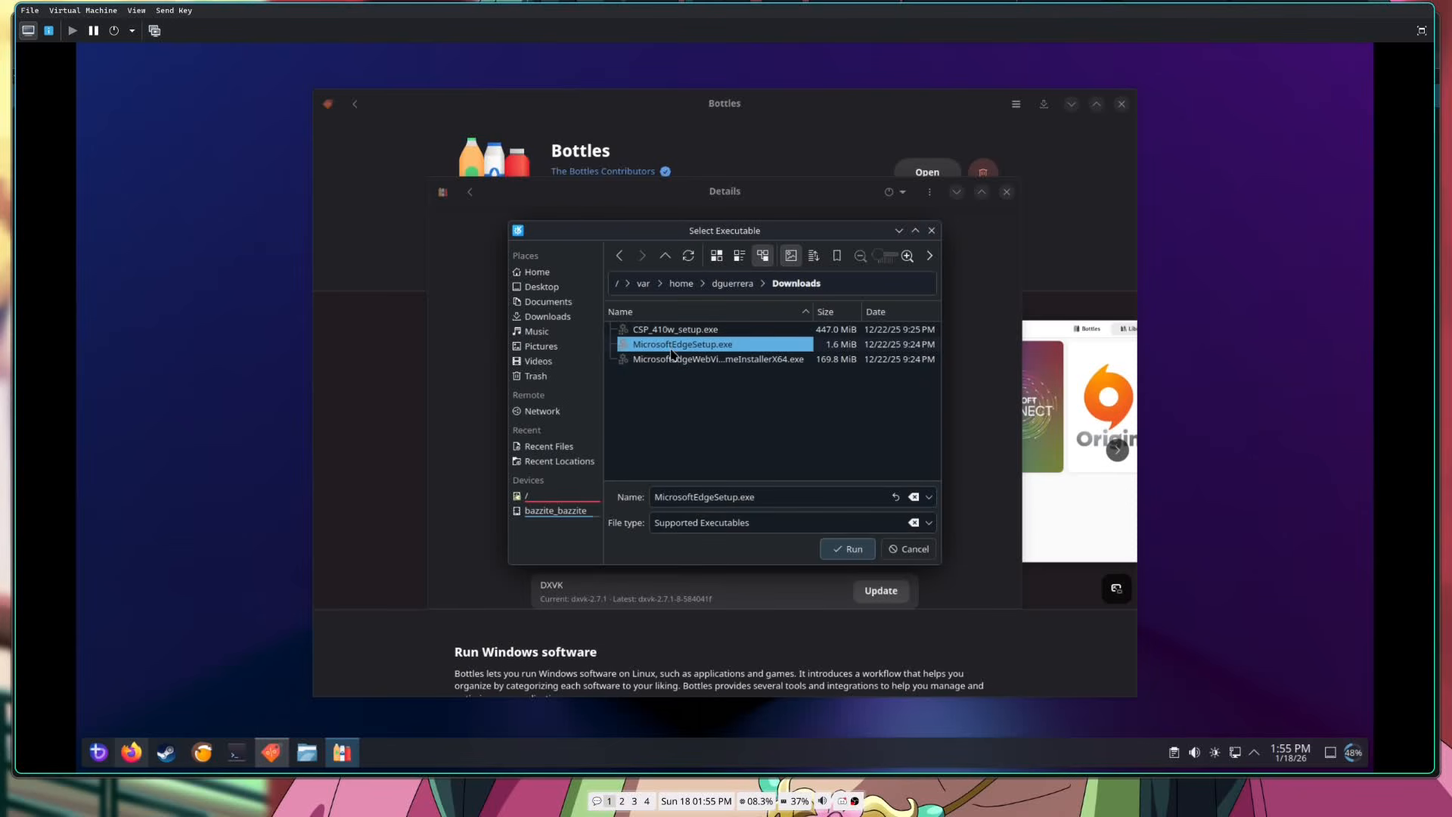
click(853, 550)
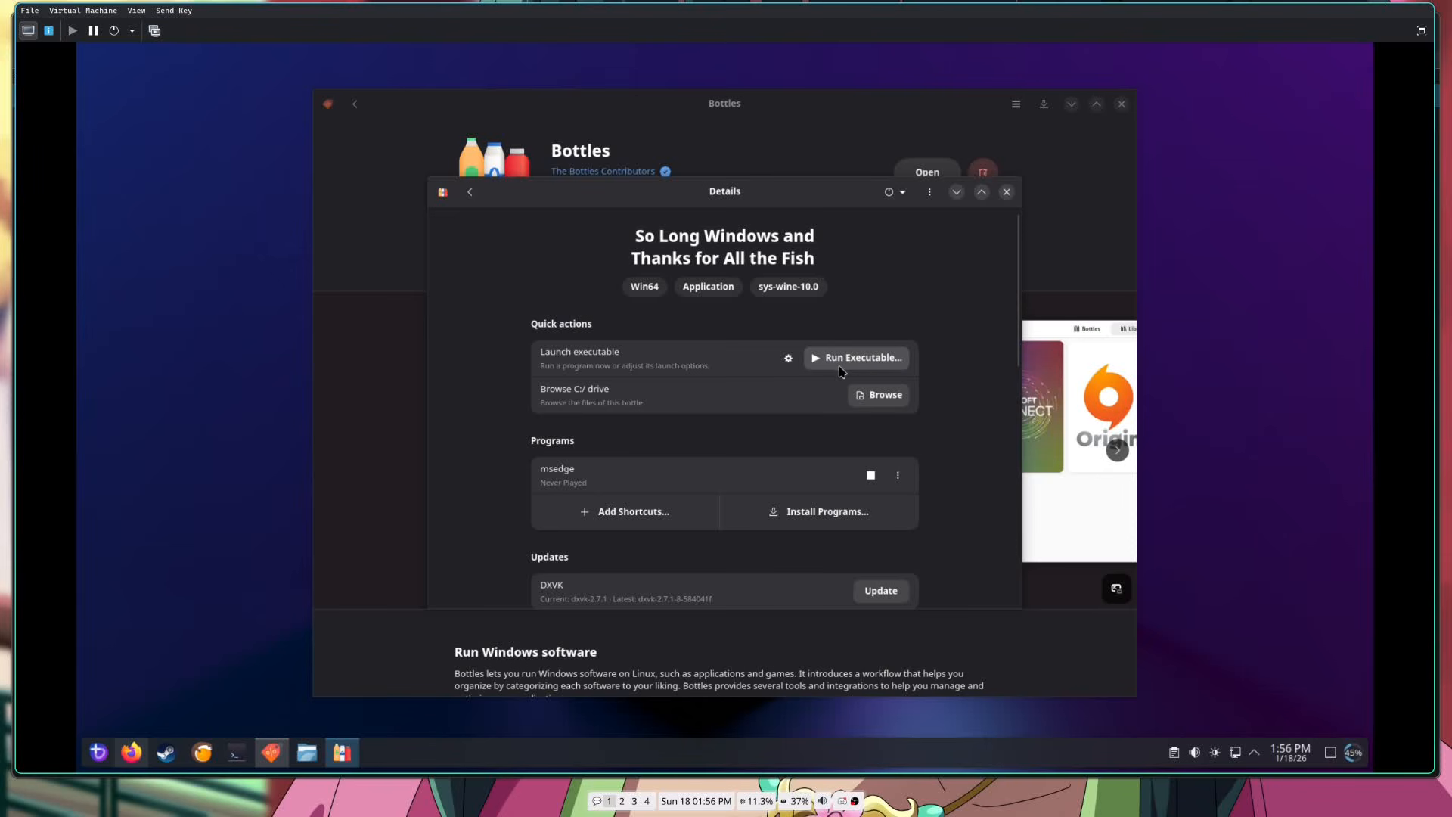
Run MicrosoftEdgeWebView2RuntimeInstallerX64.exe from the Downloads folder inside the bottle.
click(862, 368)
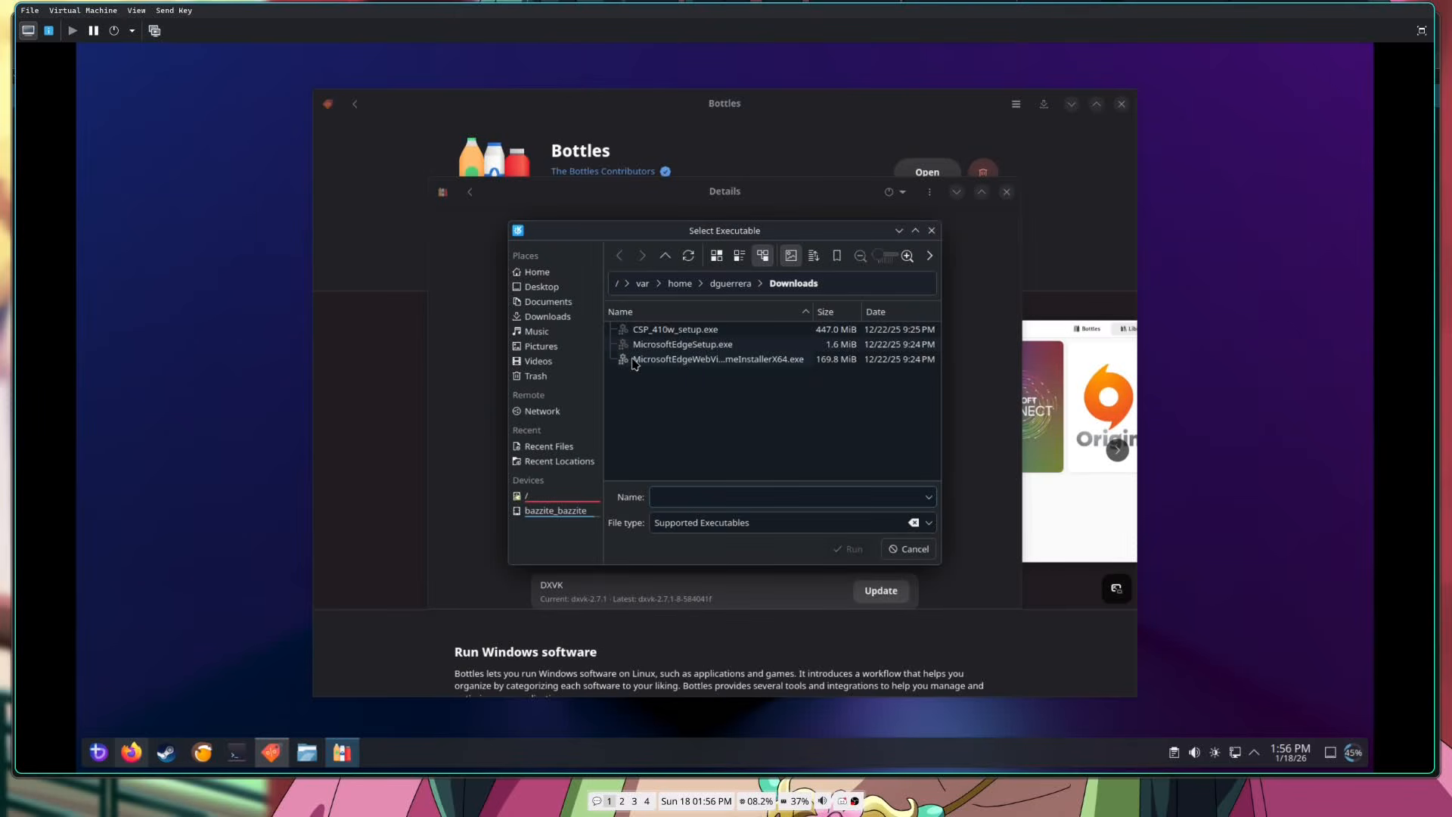
click(756, 366)
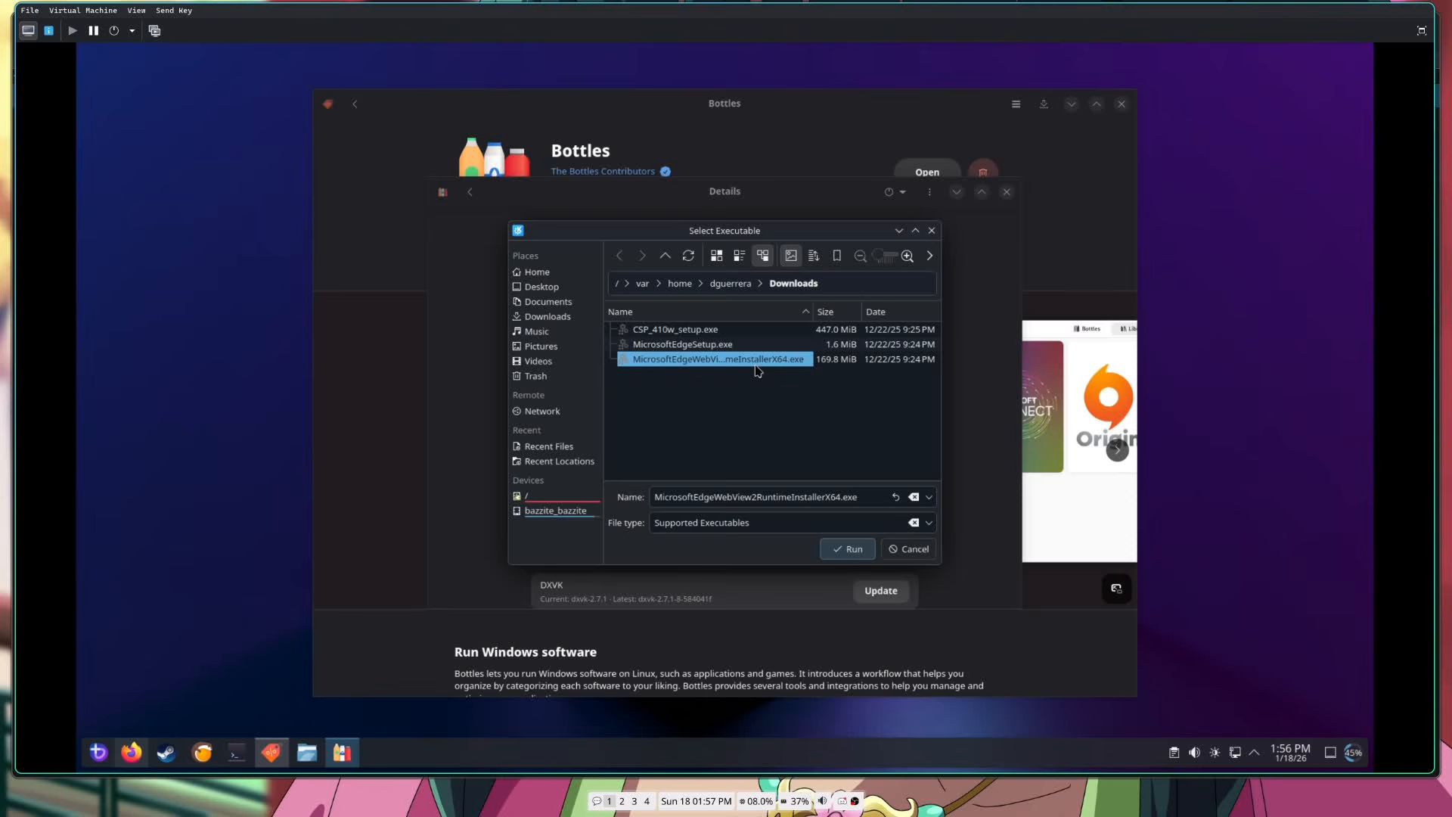
click(847, 550)
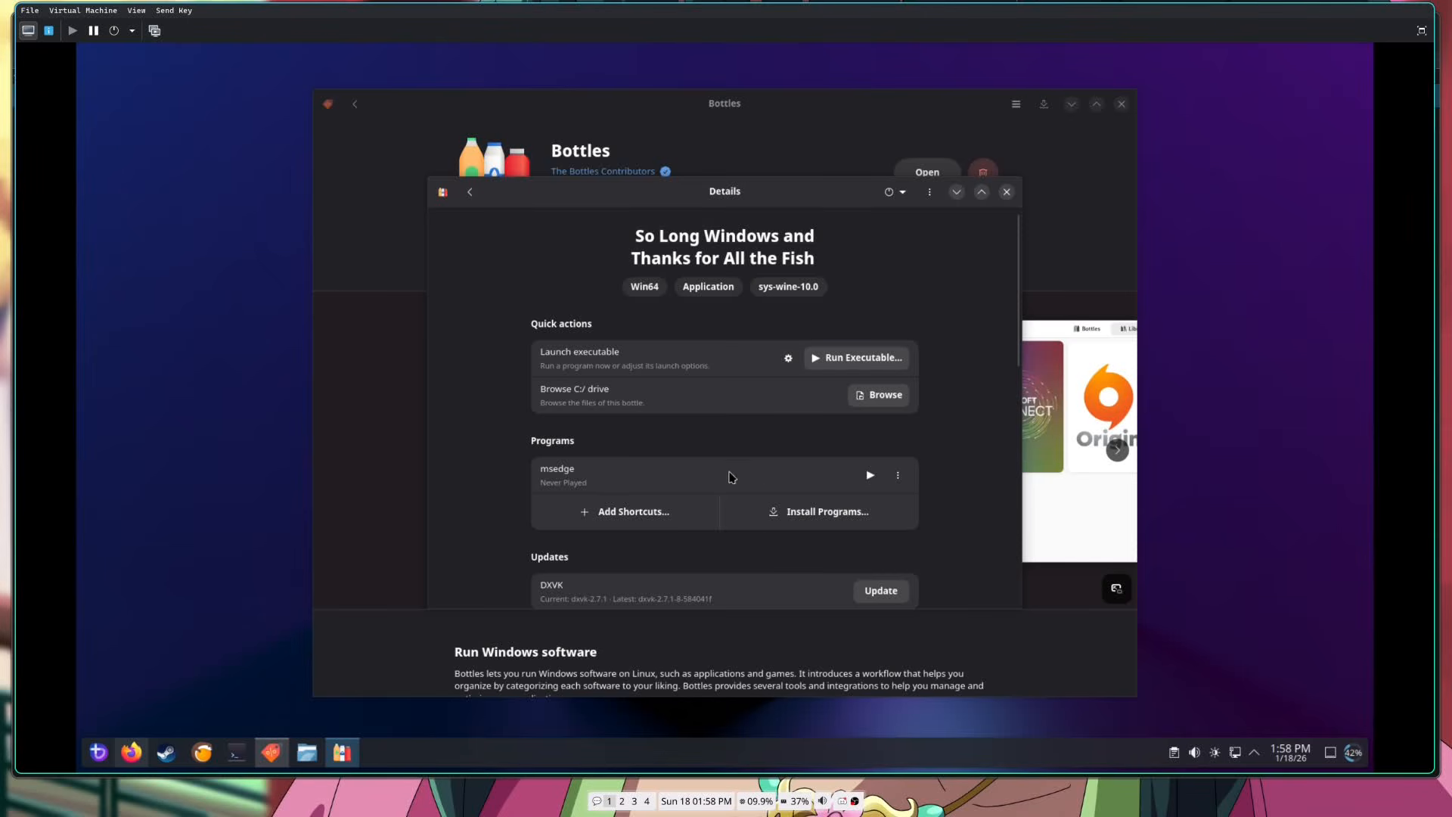
Run CSP_410w_setup.exe in the bottle and complete the CLIP STUDIO PAINT installation, accepting the license, the C:\Program Files\CELSYS destination and English.
click(841, 364)
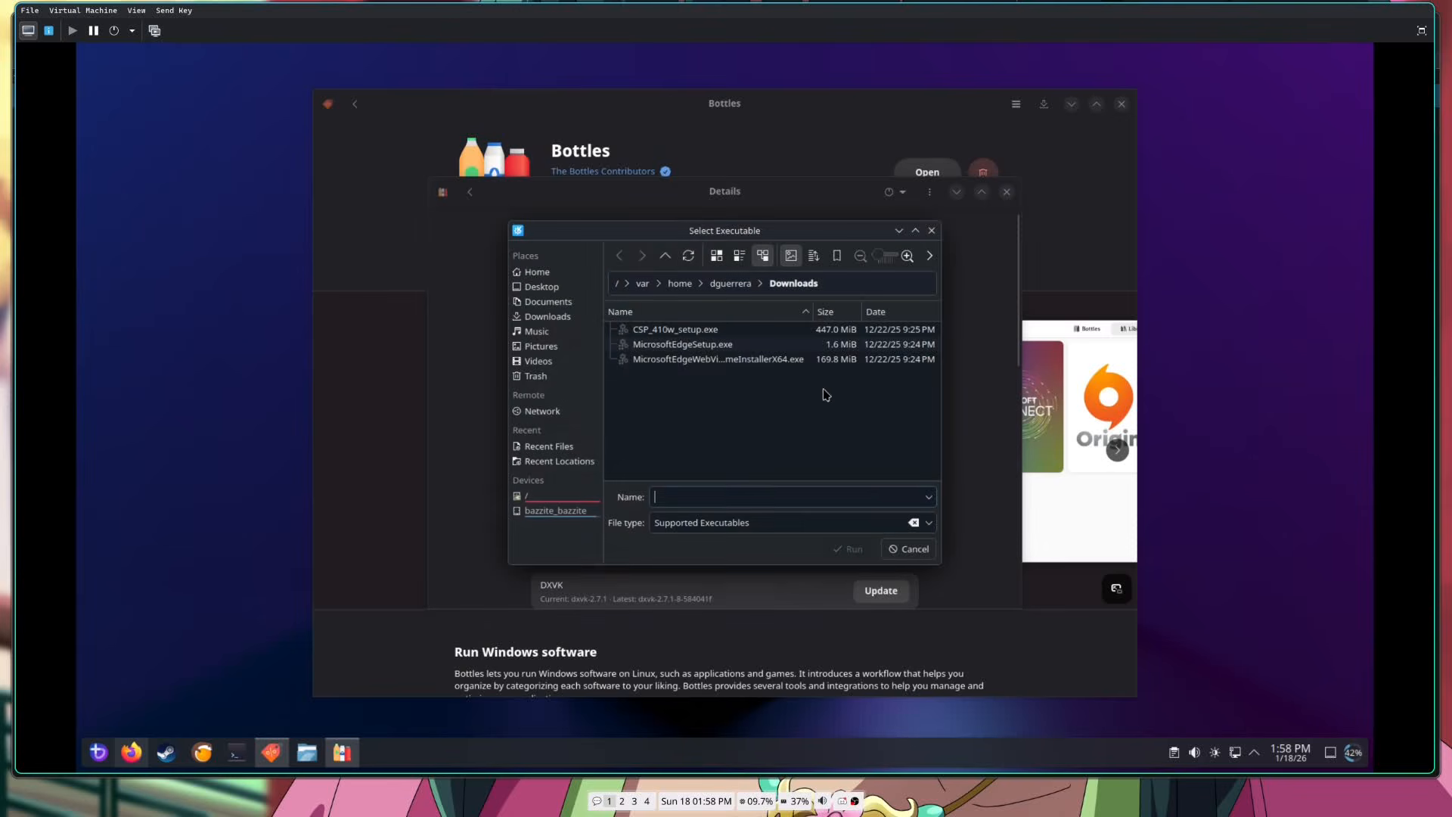
click(668, 331)
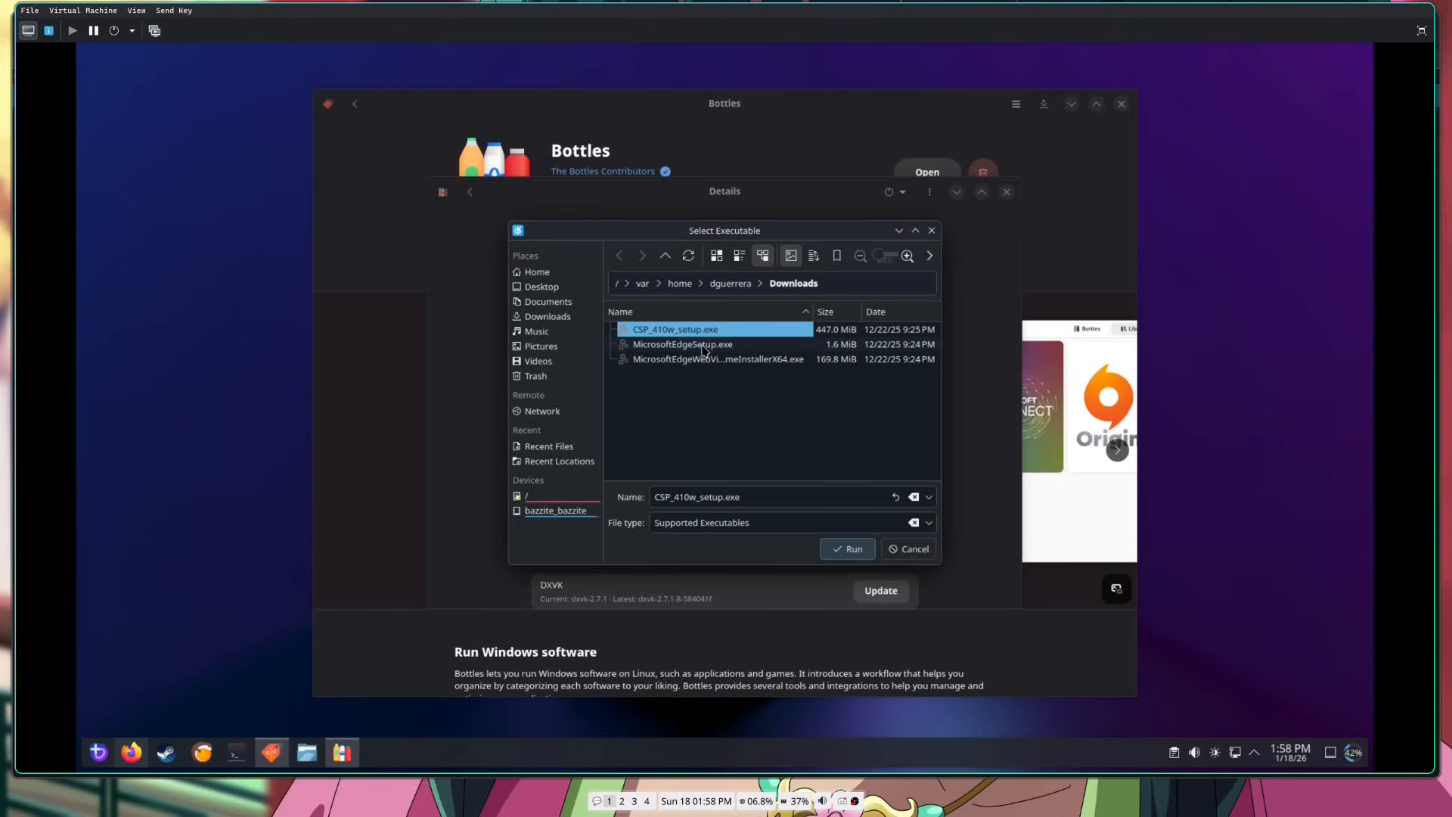
click(845, 550)
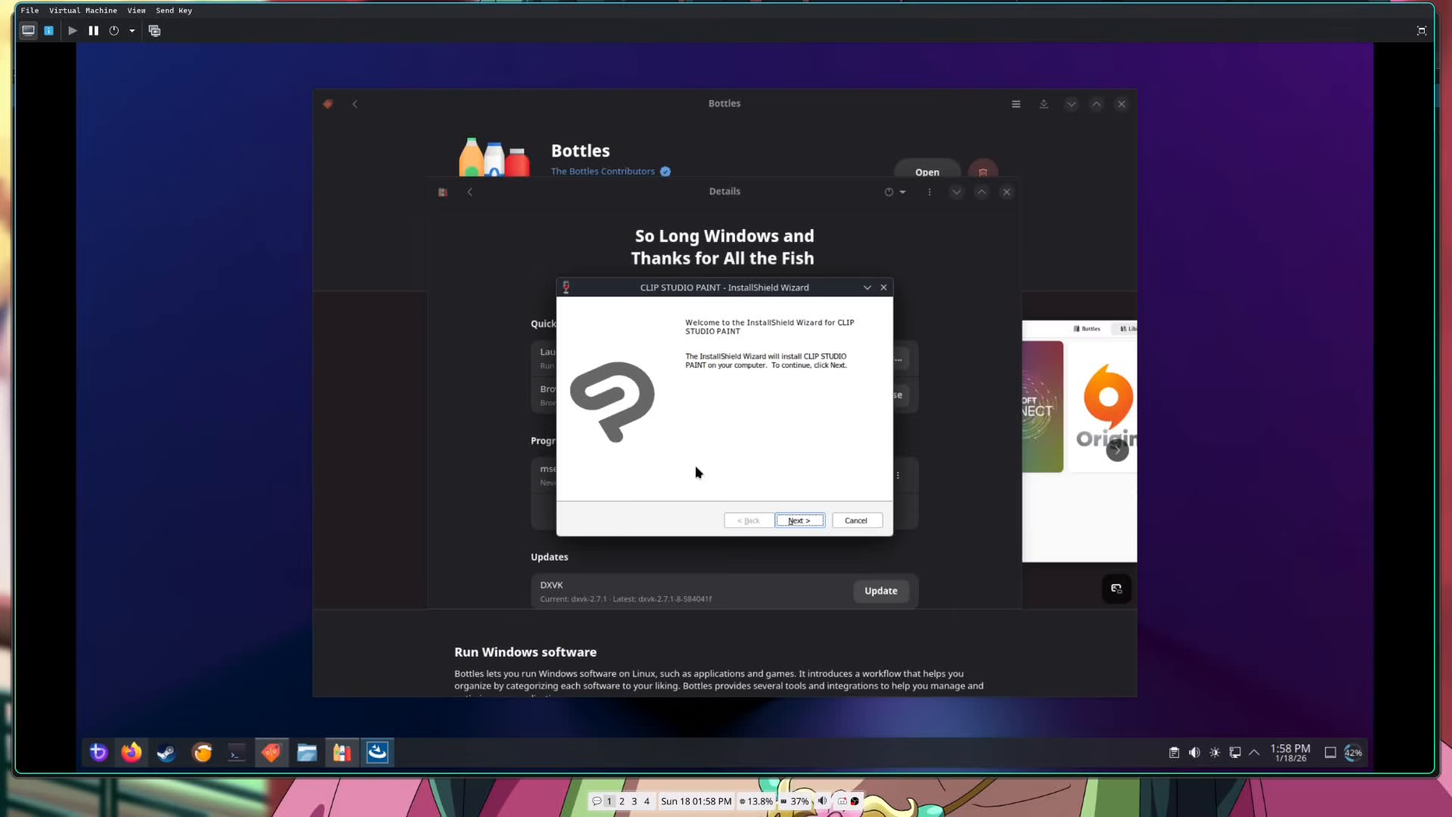
click(802, 524)
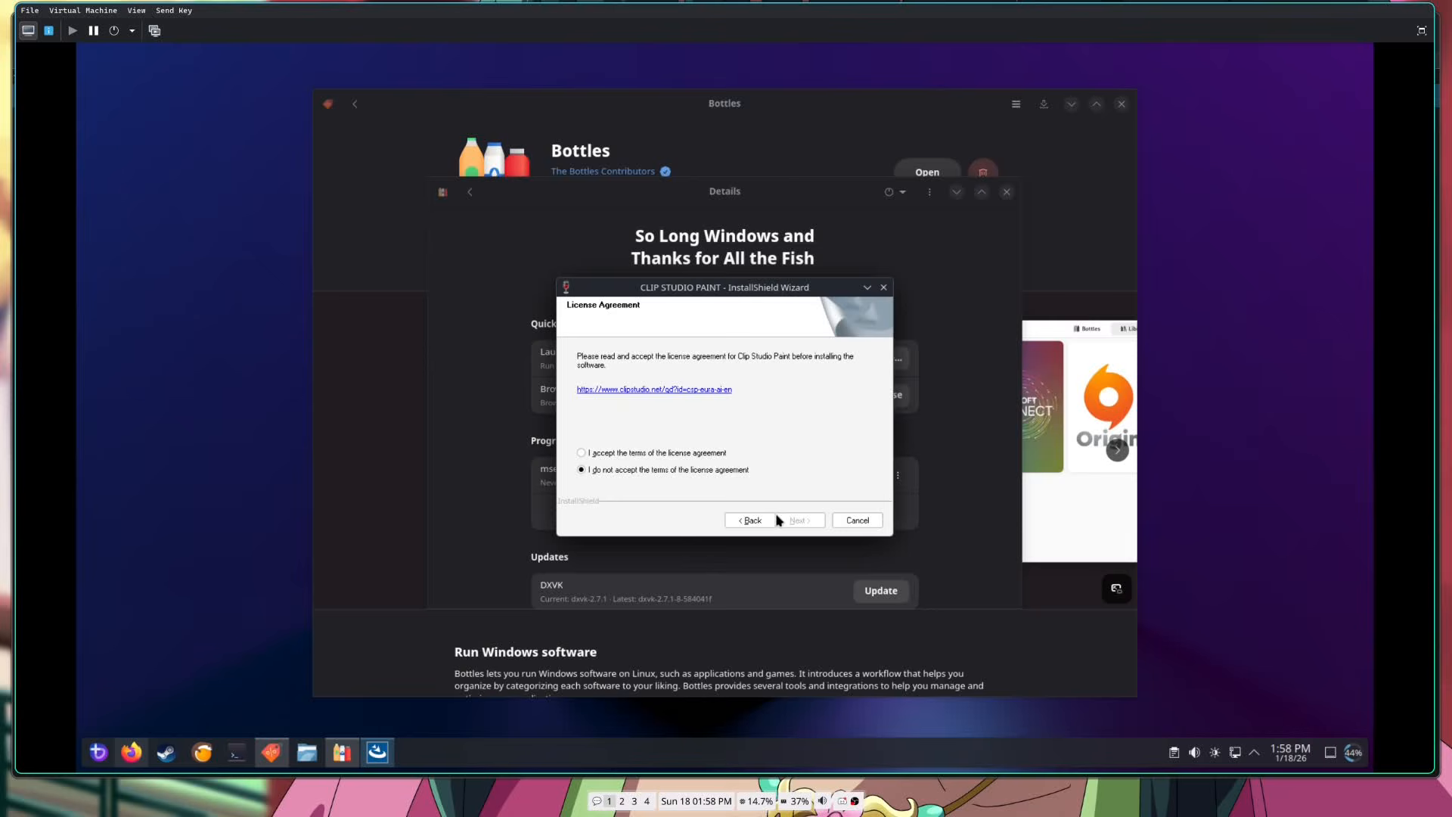
click(590, 453)
click(797, 523)
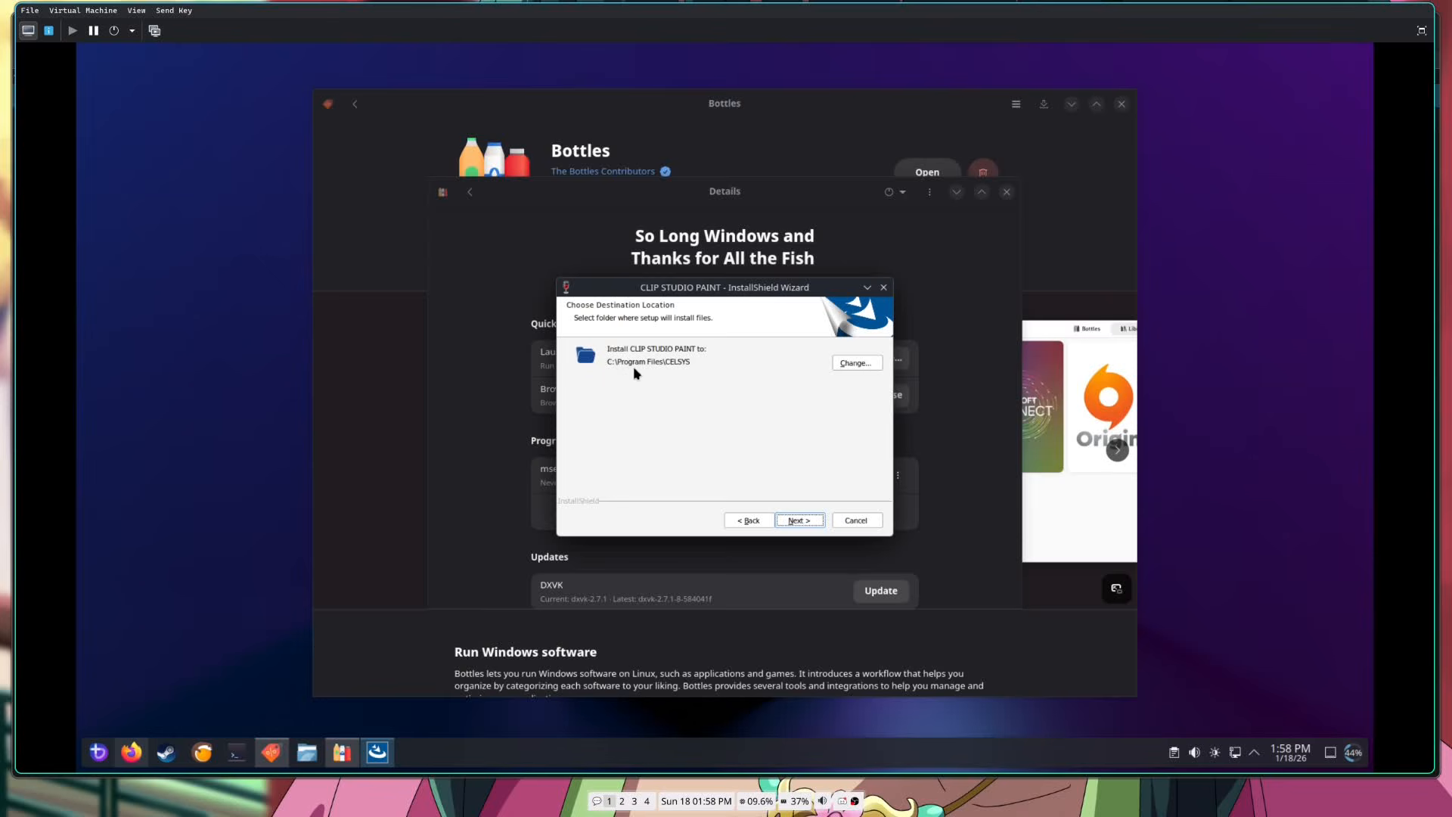
click(797, 521)
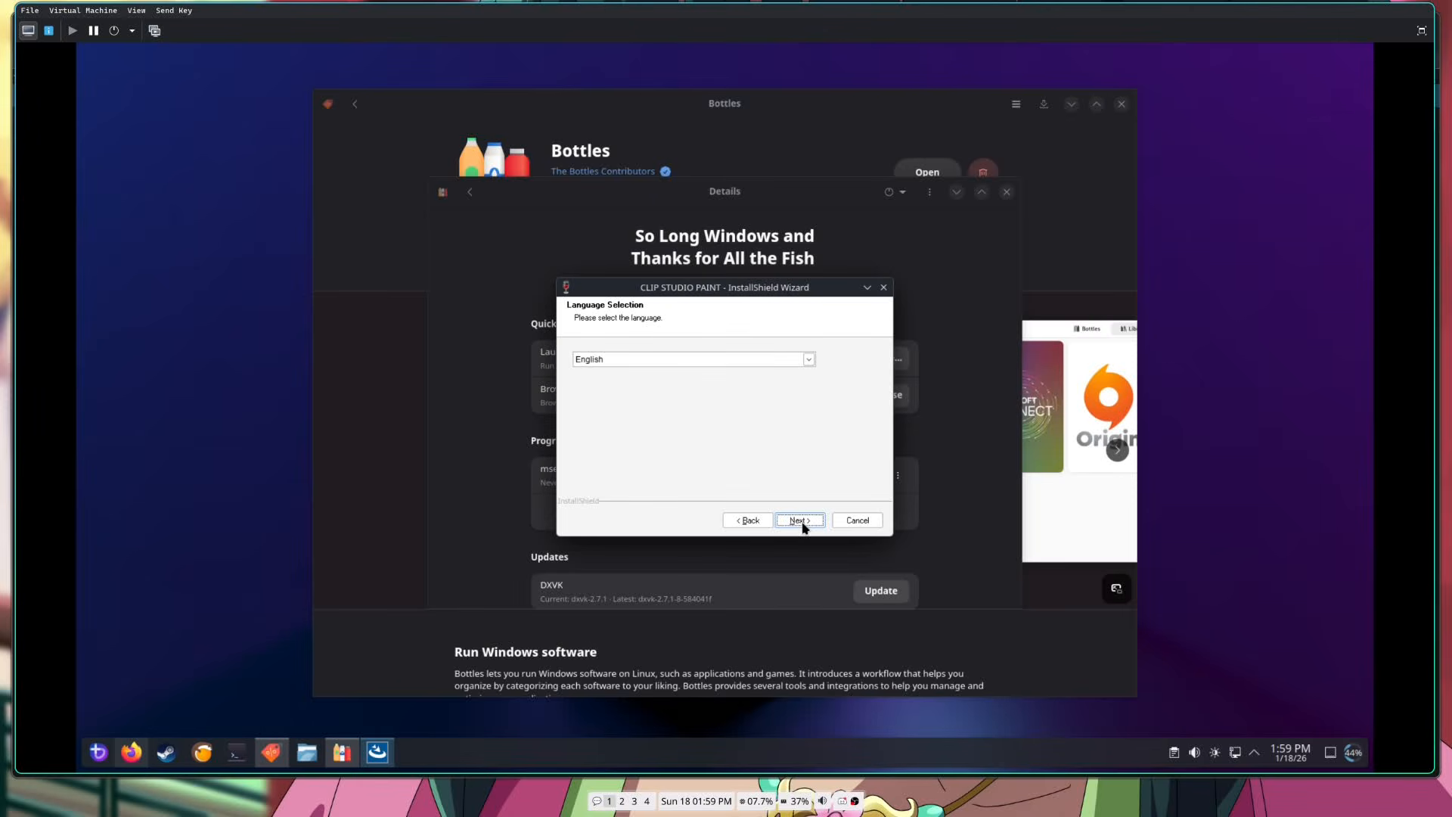
click(801, 523)
click(795, 522)
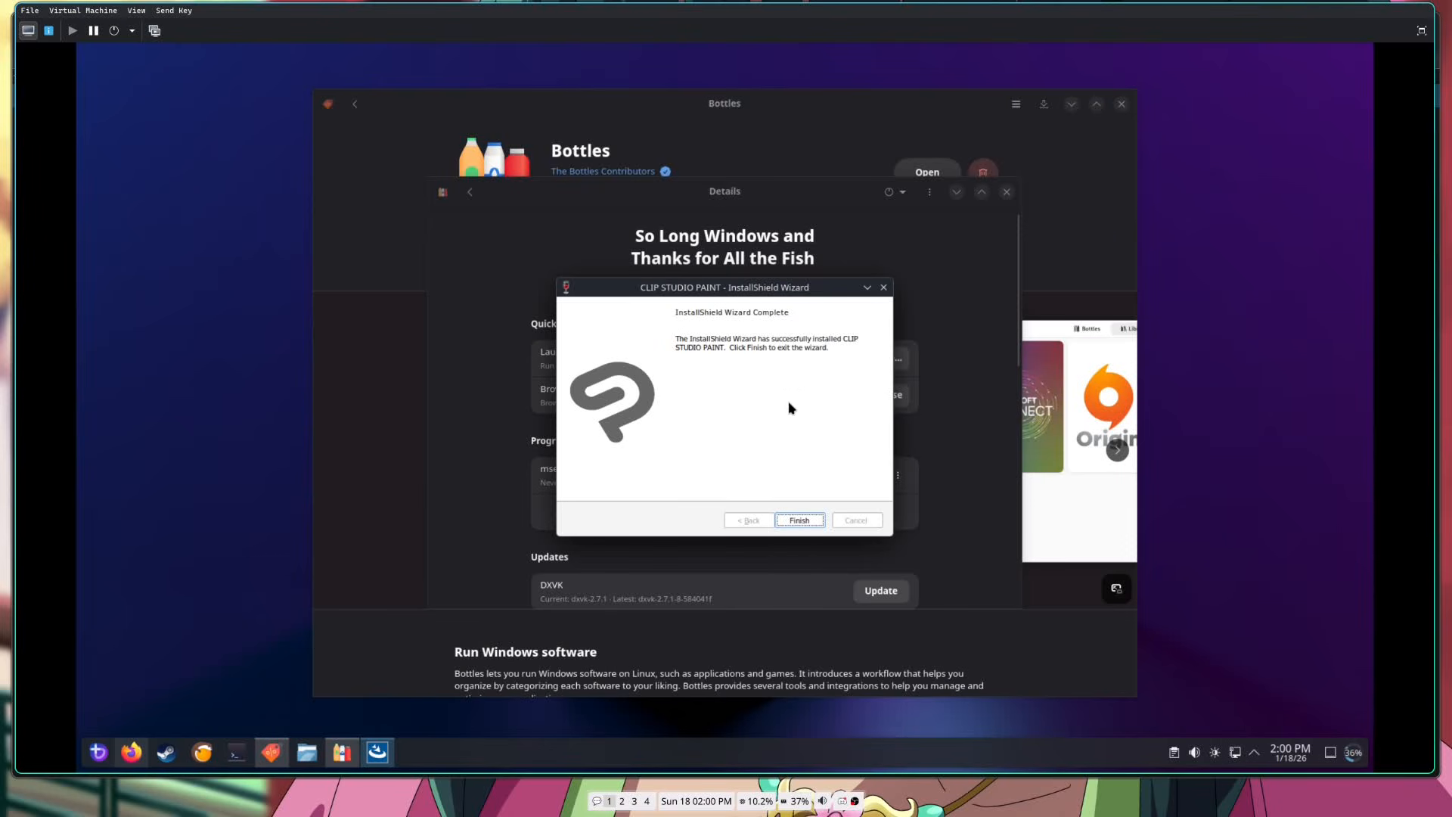
click(799, 521)
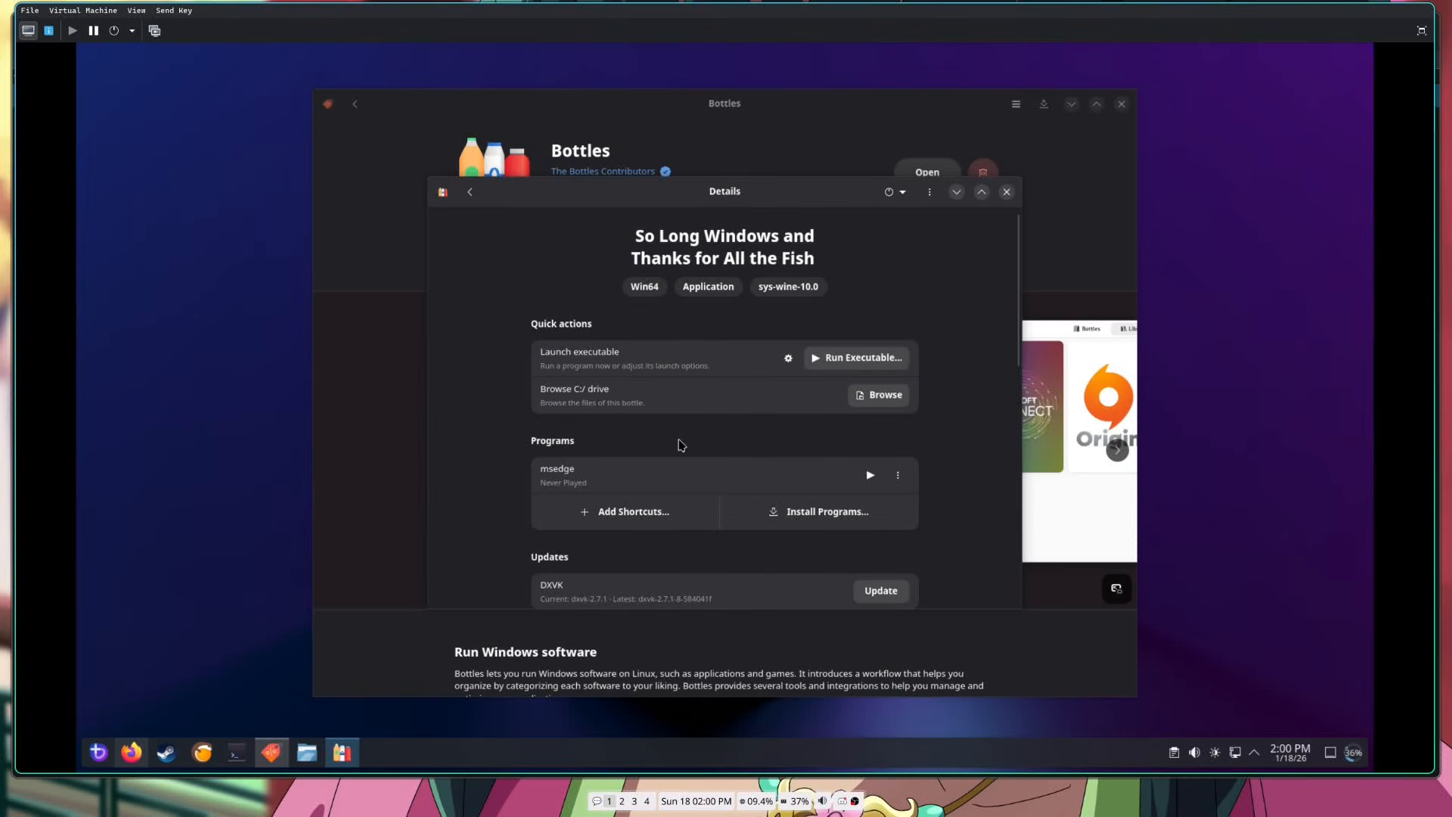
Reopen the "So Long Windows and Thanks for All the Fish" bottle to refresh and check its Programs list.
click(470, 193)
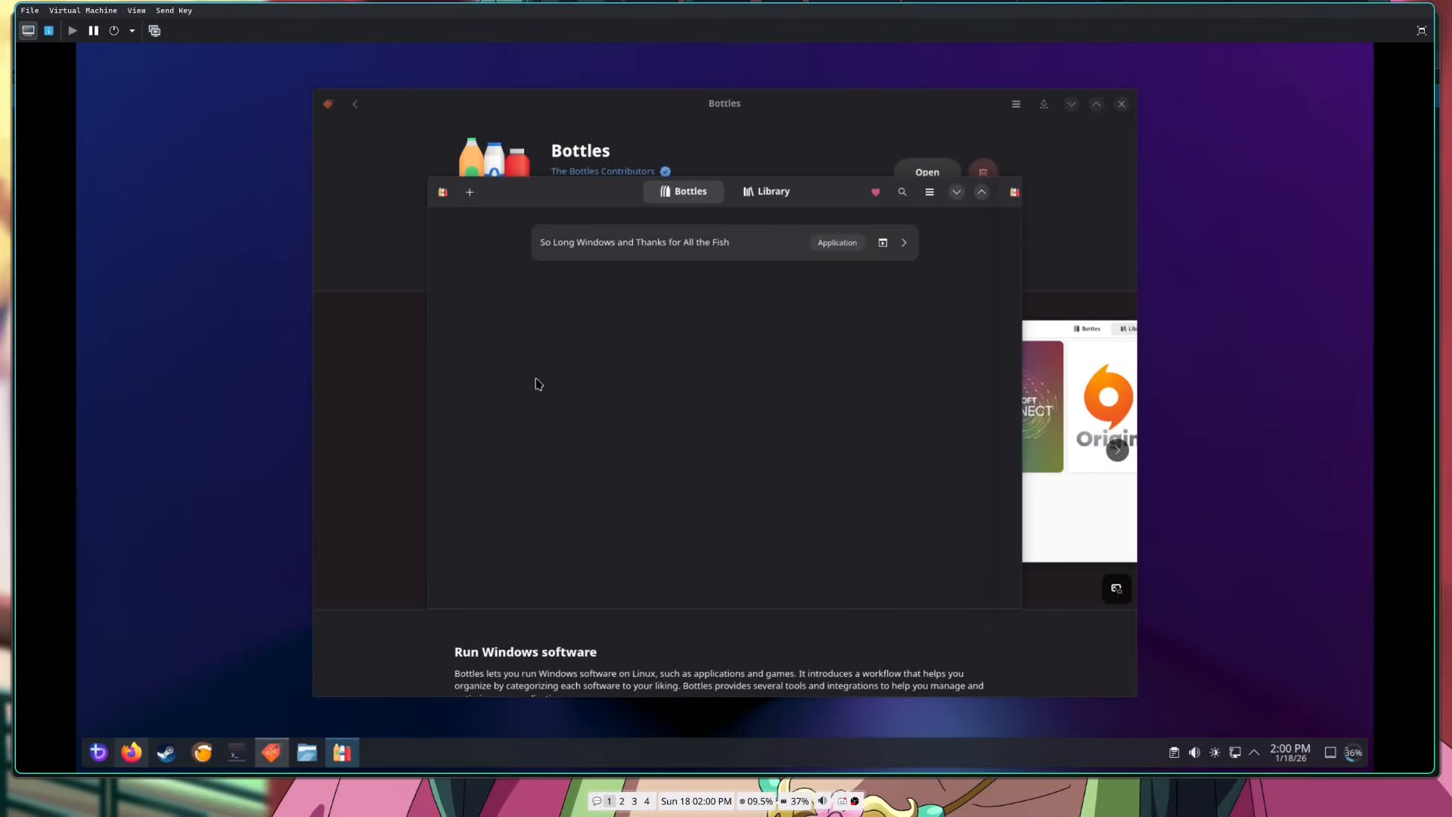
click(716, 240)
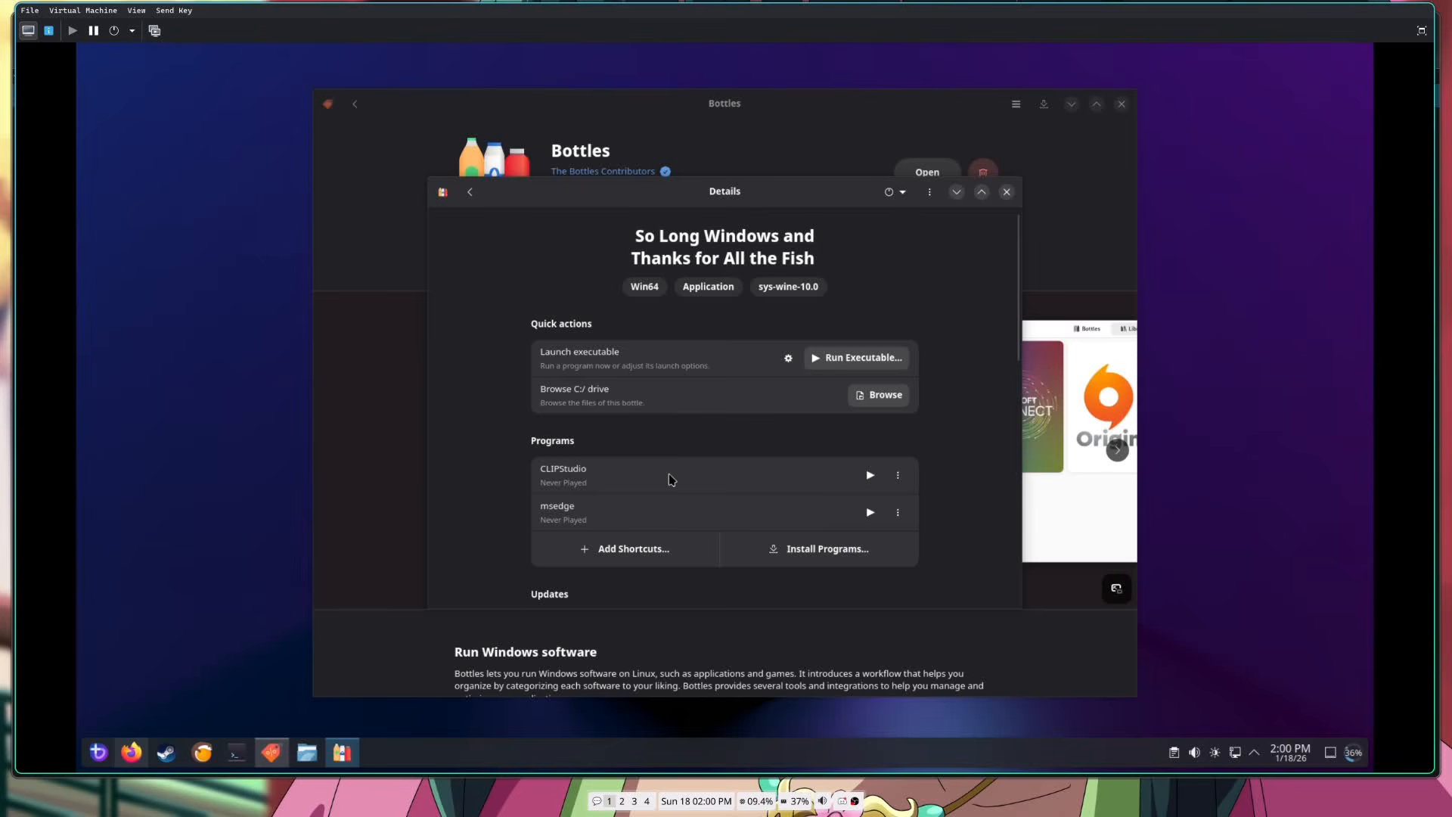
scroll(505, 476, down, 6)
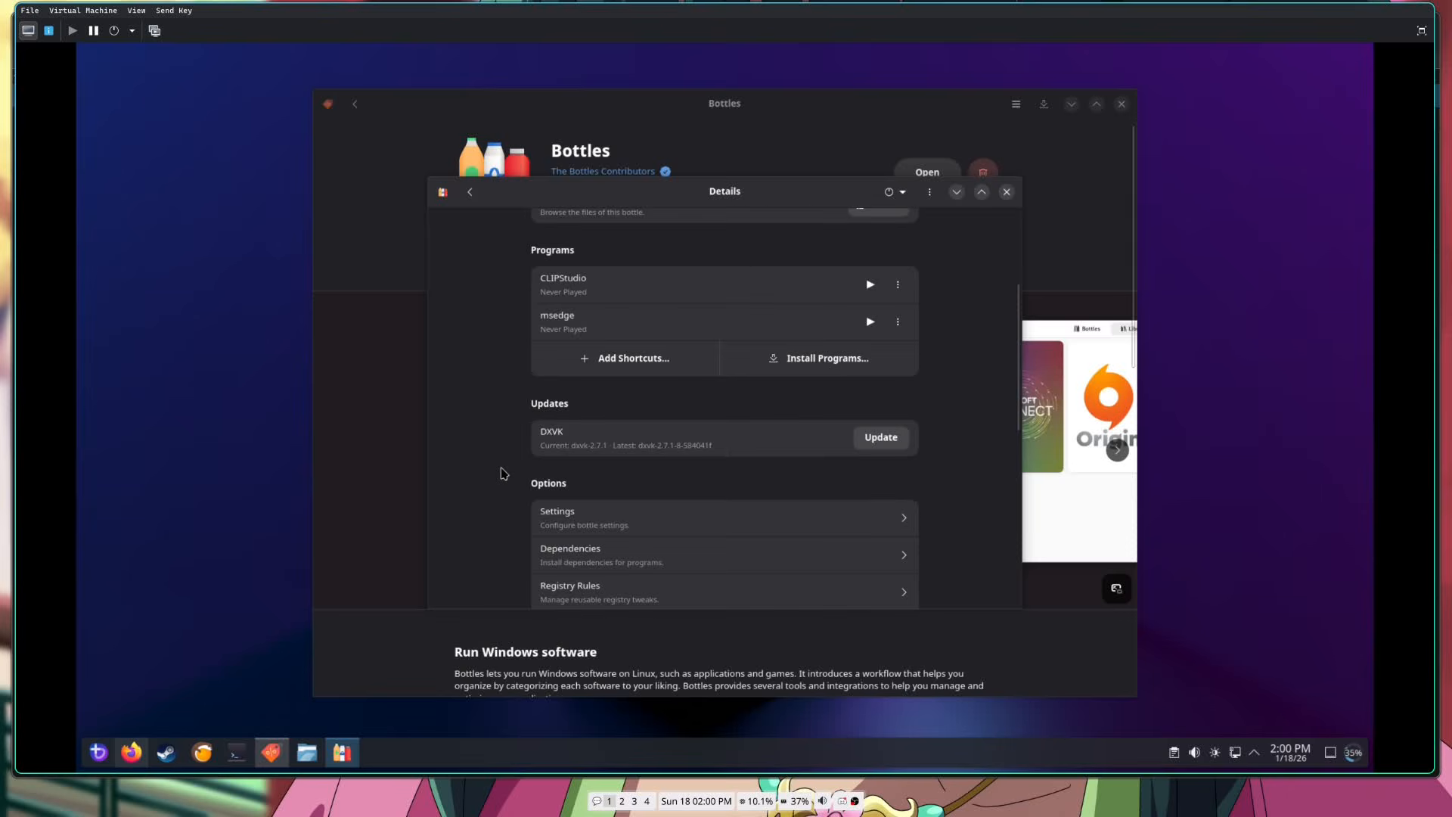
scroll(504, 474, up, 6)
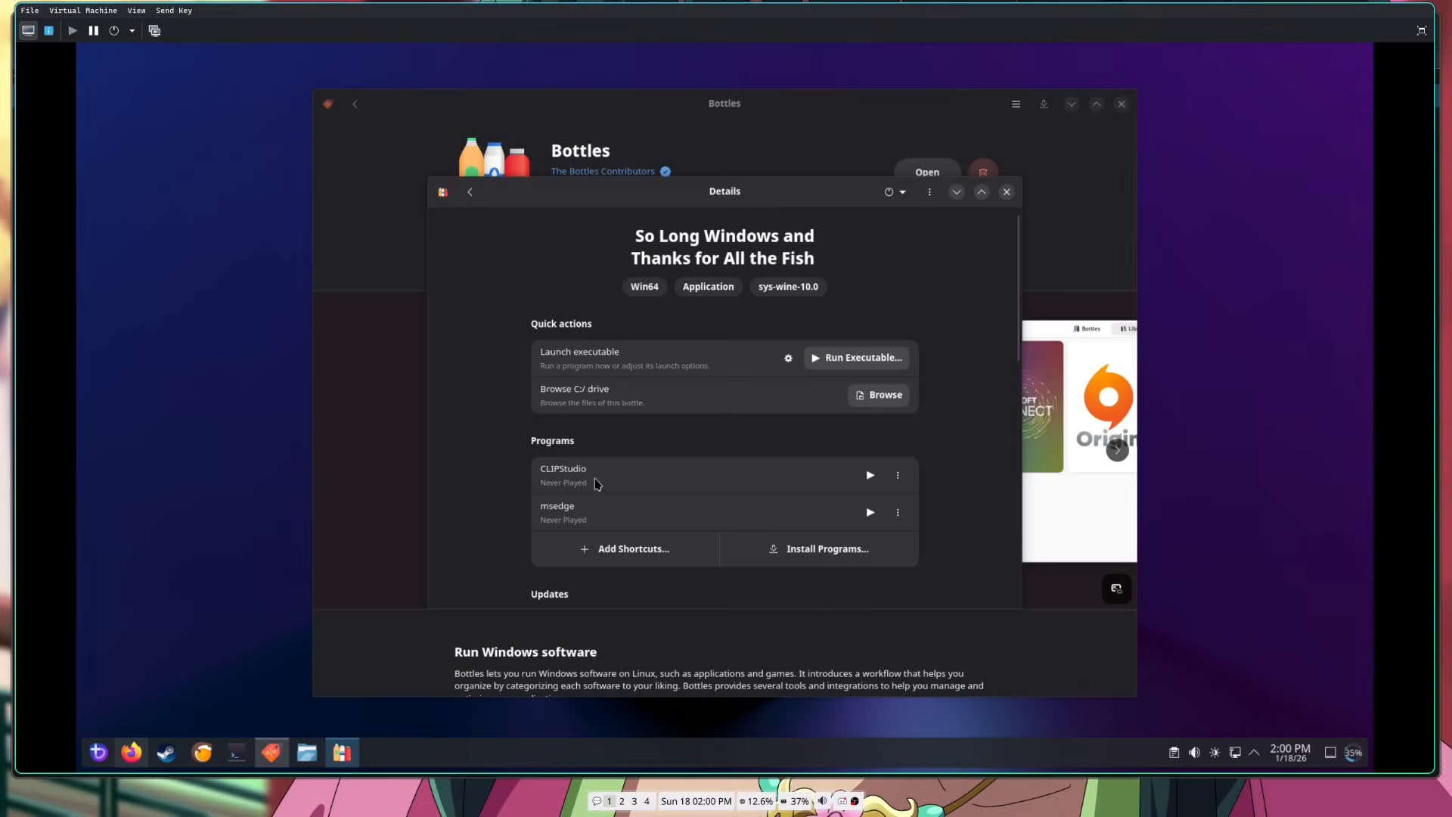
Add msedgewebview2.exe from C:\Program Files (x86)\Microsoft\EdgeWebView\Application\135.0.3179.85 to the application settings in the bottle's Wine configuration.
scroll(519, 474, down, 8)
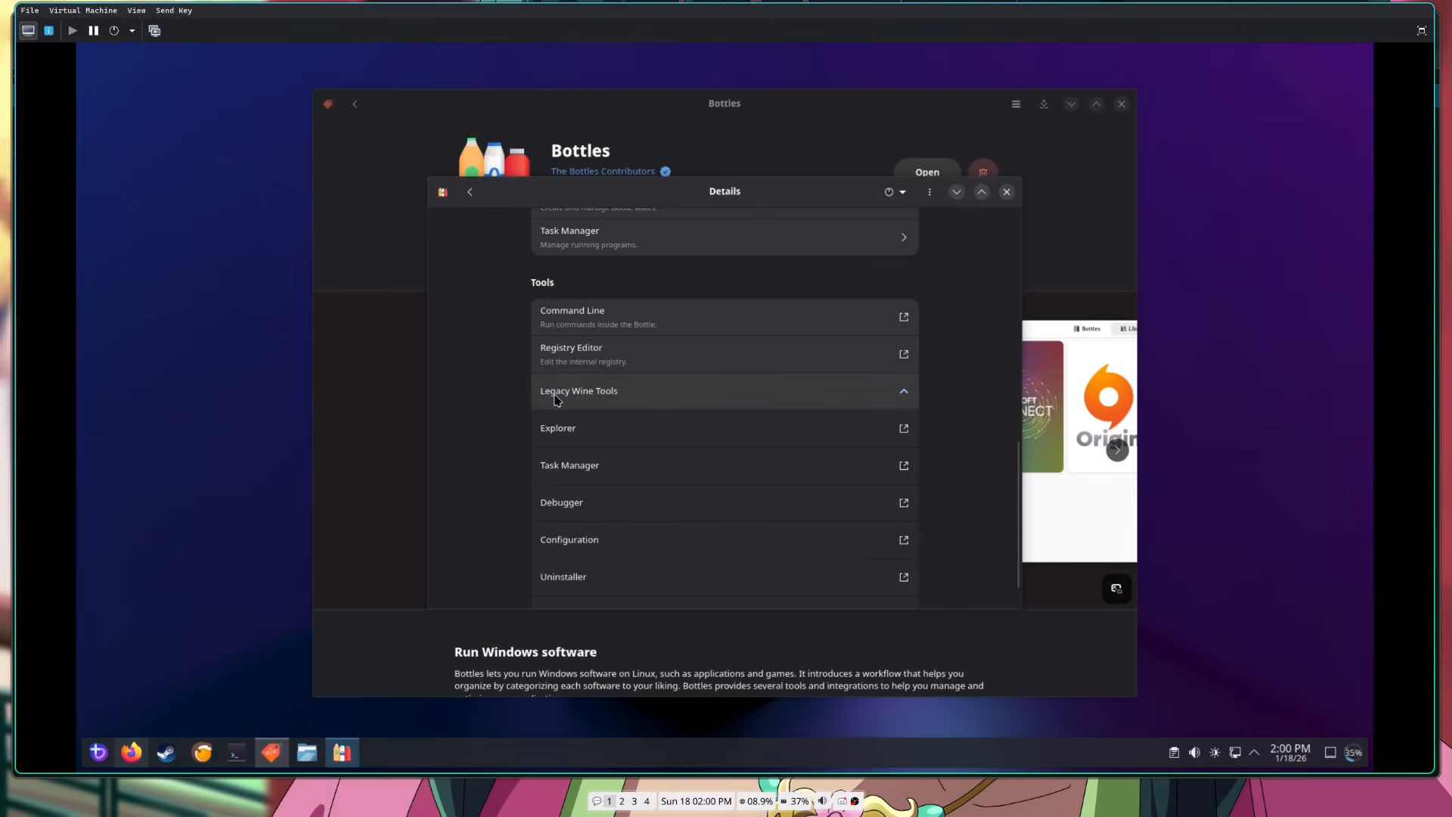
click(562, 550)
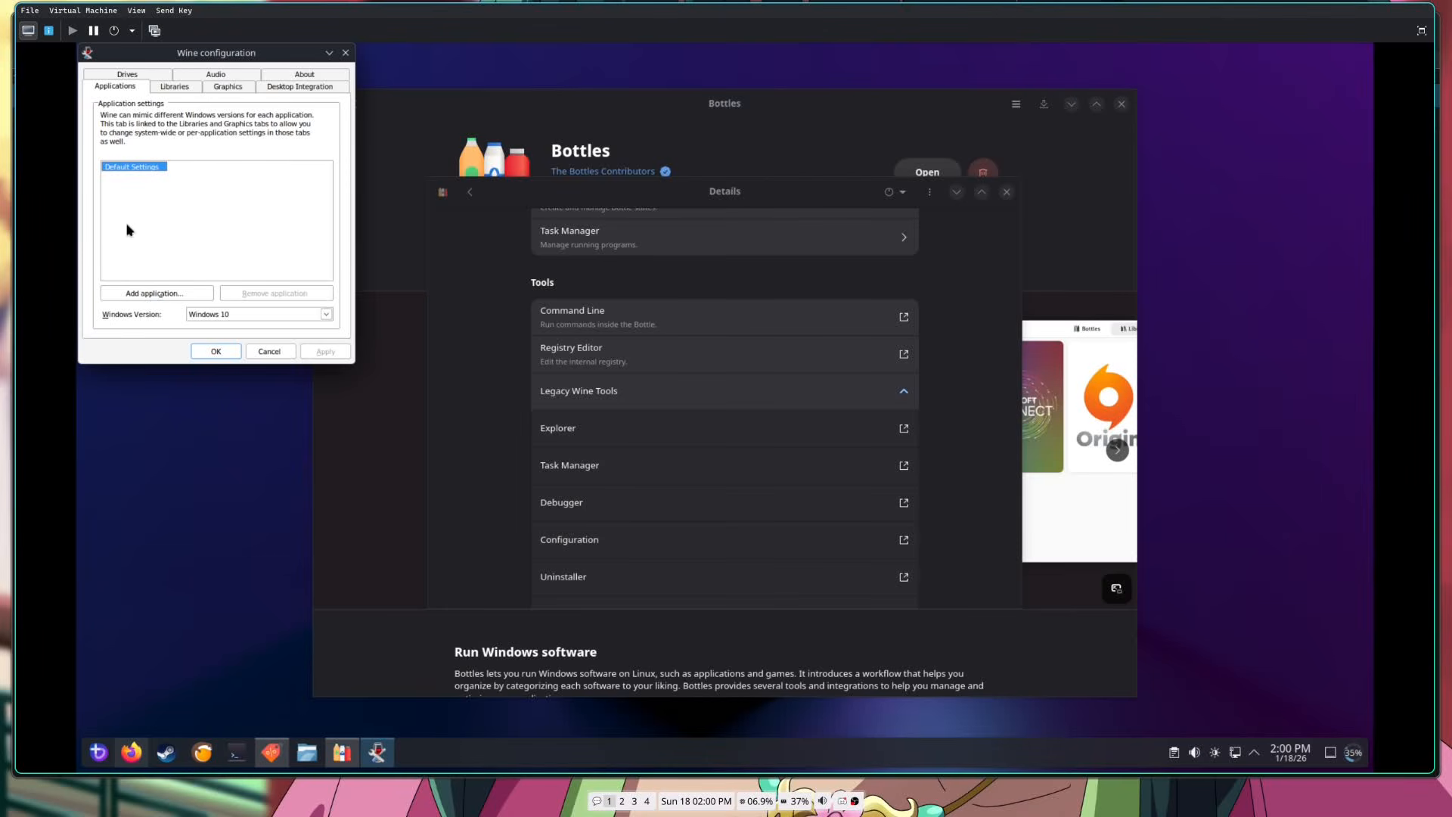
click(136, 295)
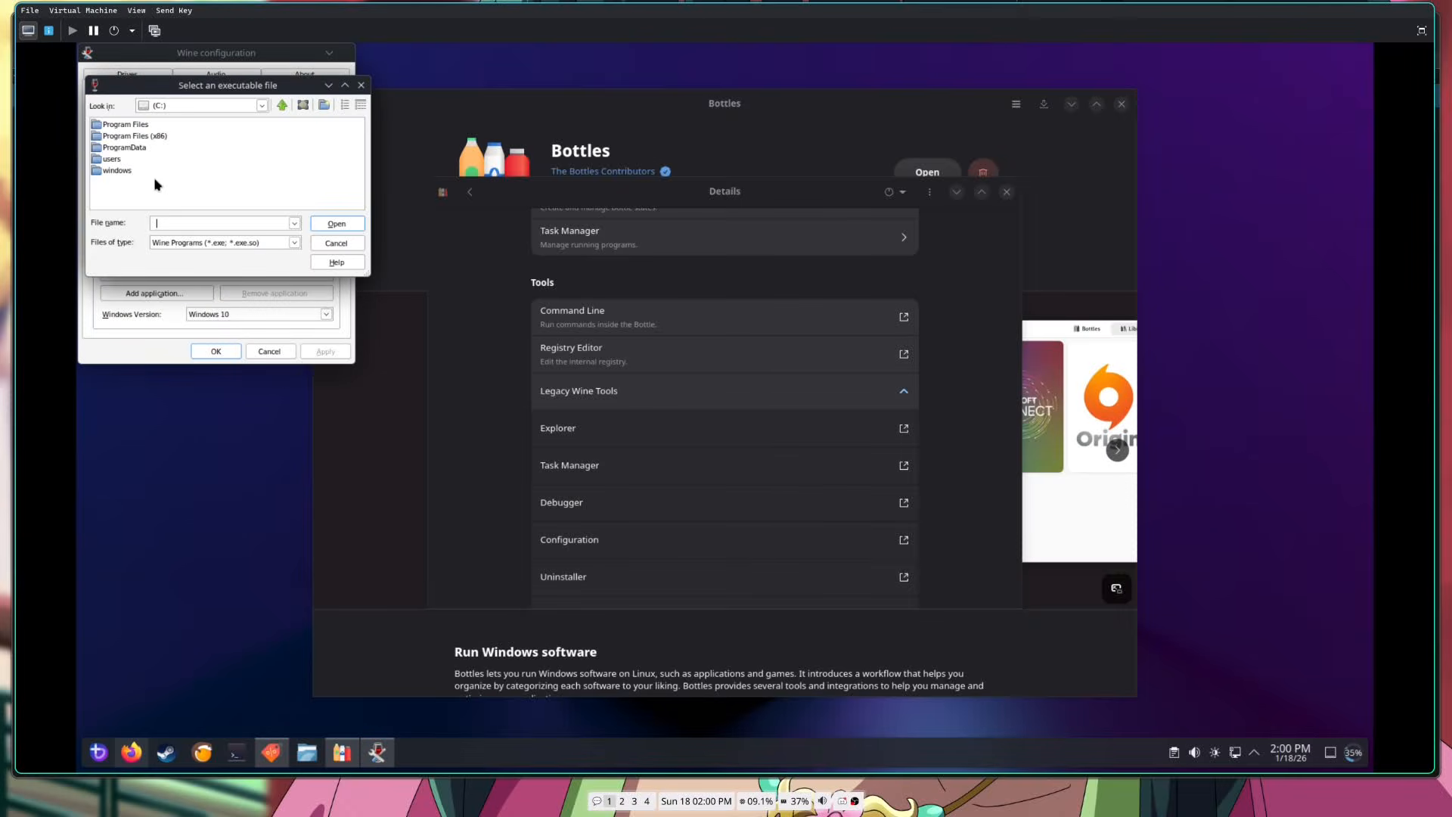
double_click(140, 136)
double_click(123, 149)
double_click(127, 160)
double_click(121, 125)
double_click(124, 125)
drag(145, 203, 243, 211)
click(255, 171)
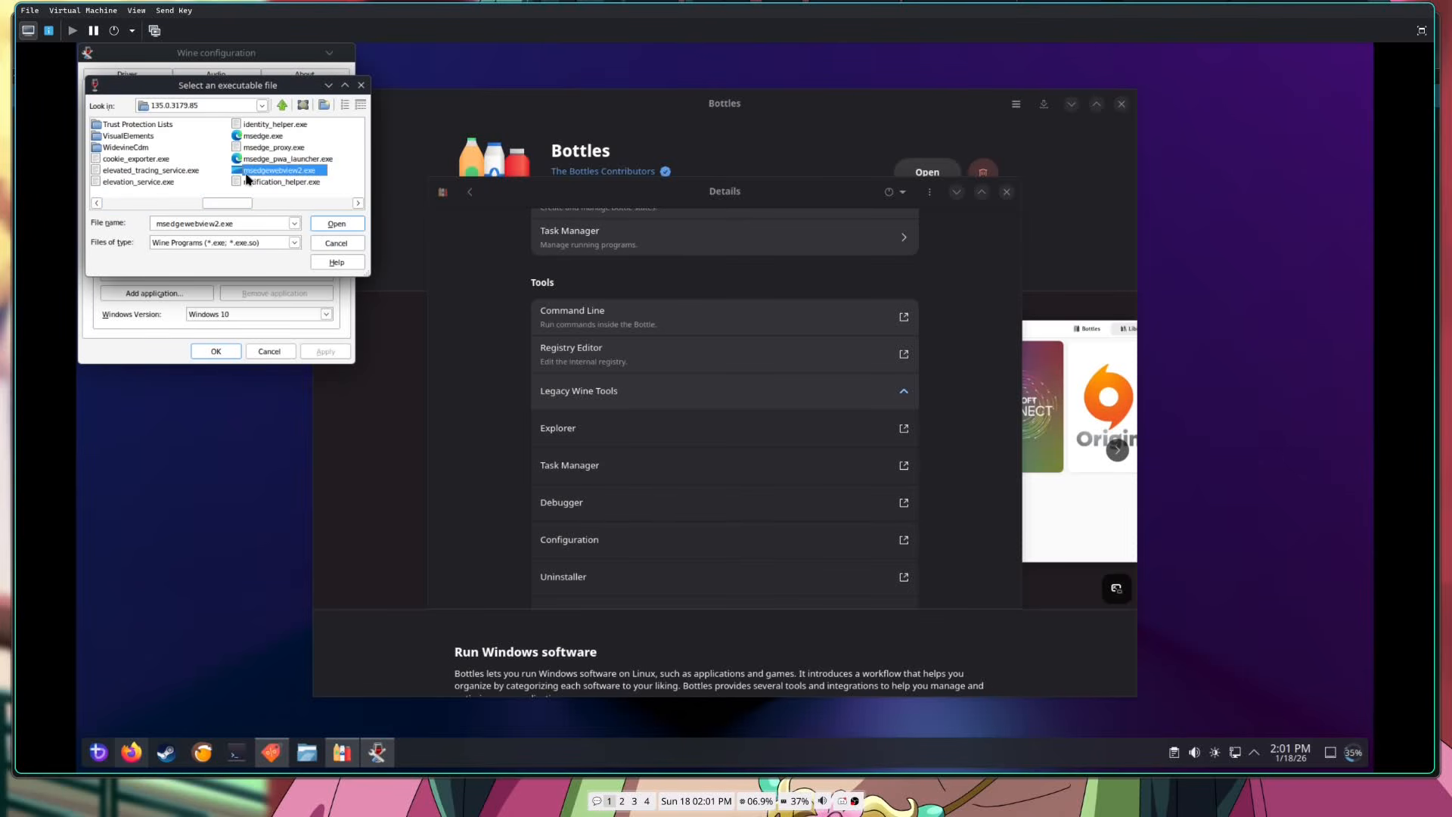
click(332, 225)
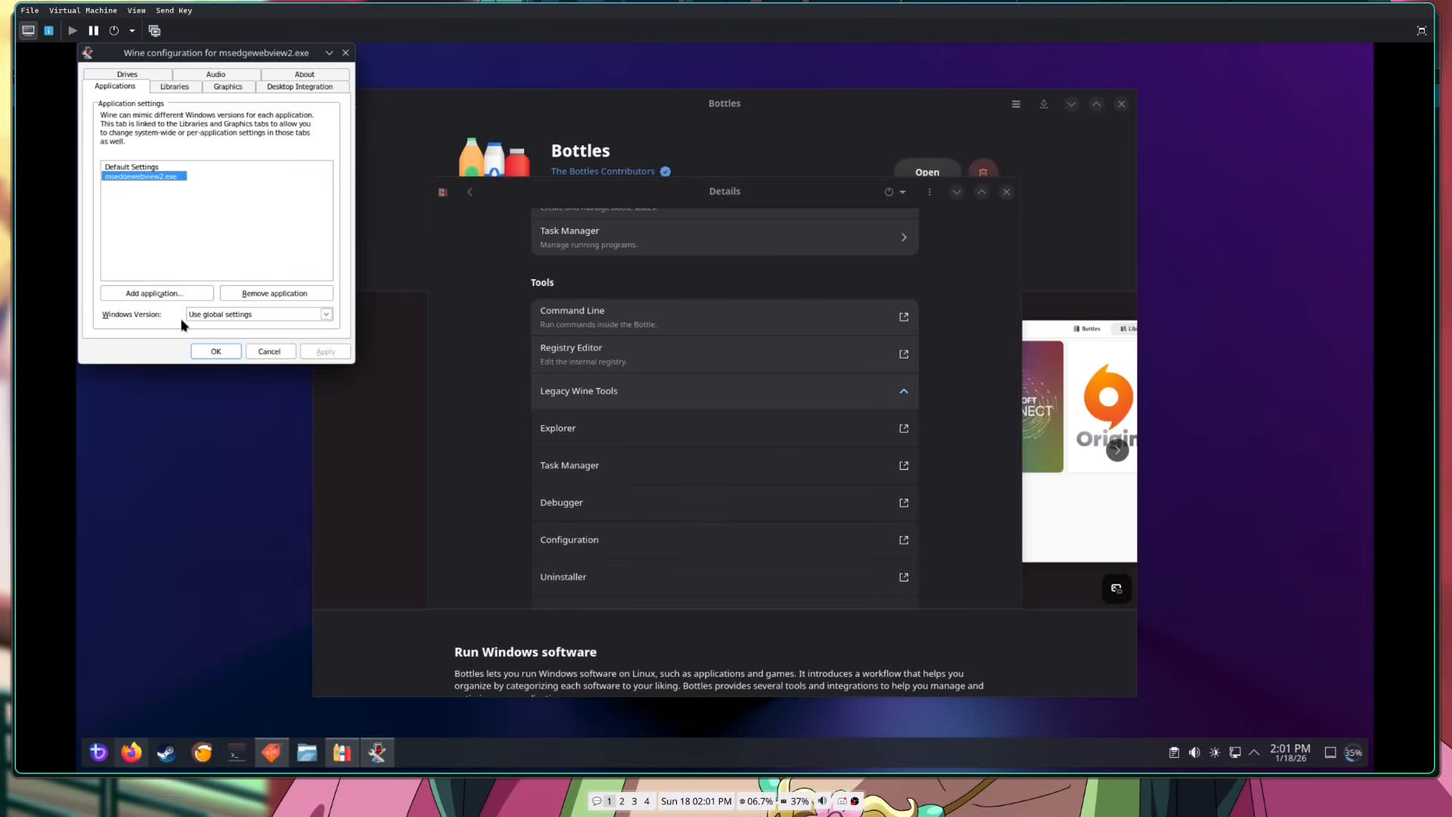
Set the Windows version for msedgewebview2.exe to Windows 7.
click(223, 321)
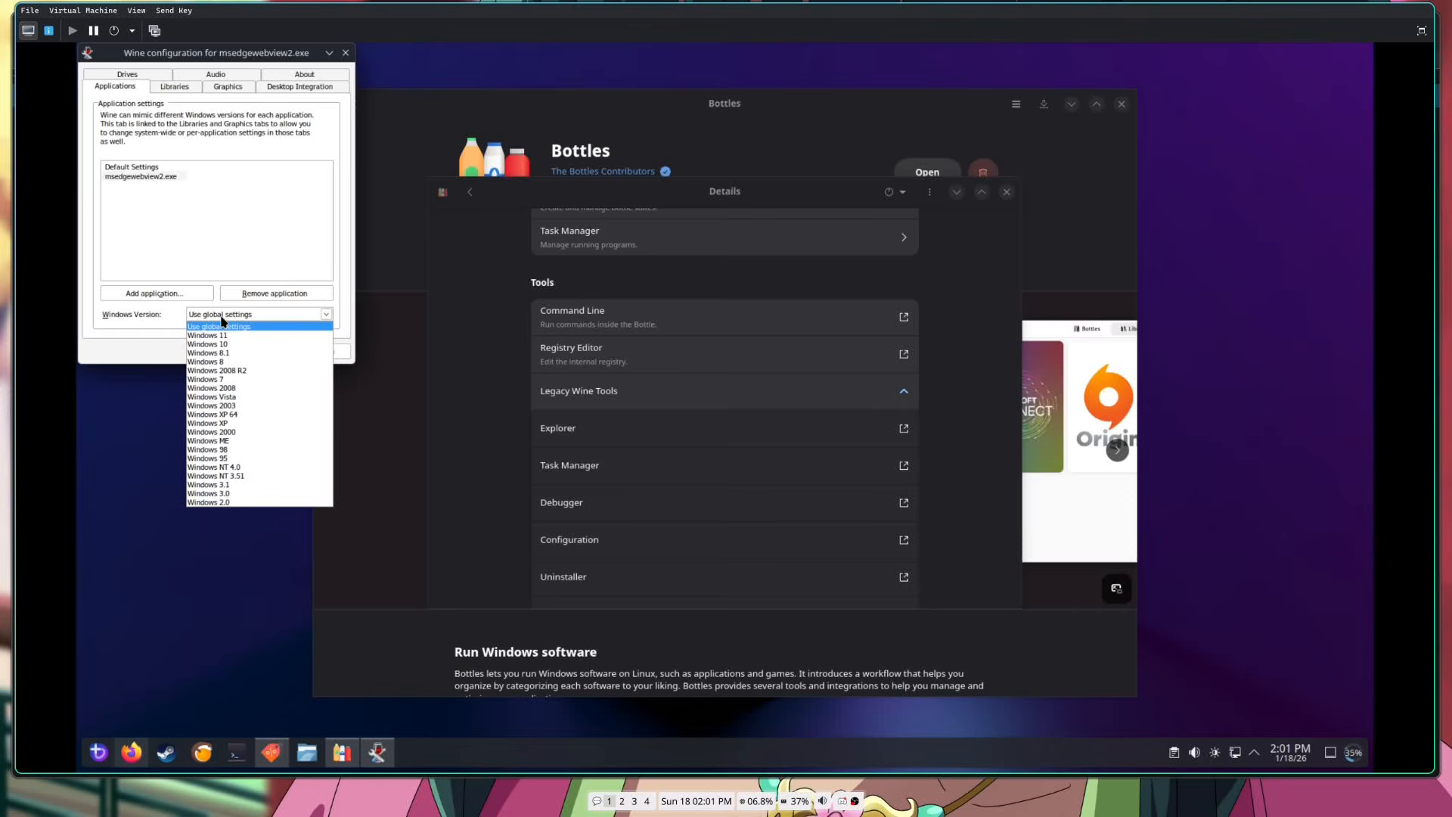
click(221, 379)
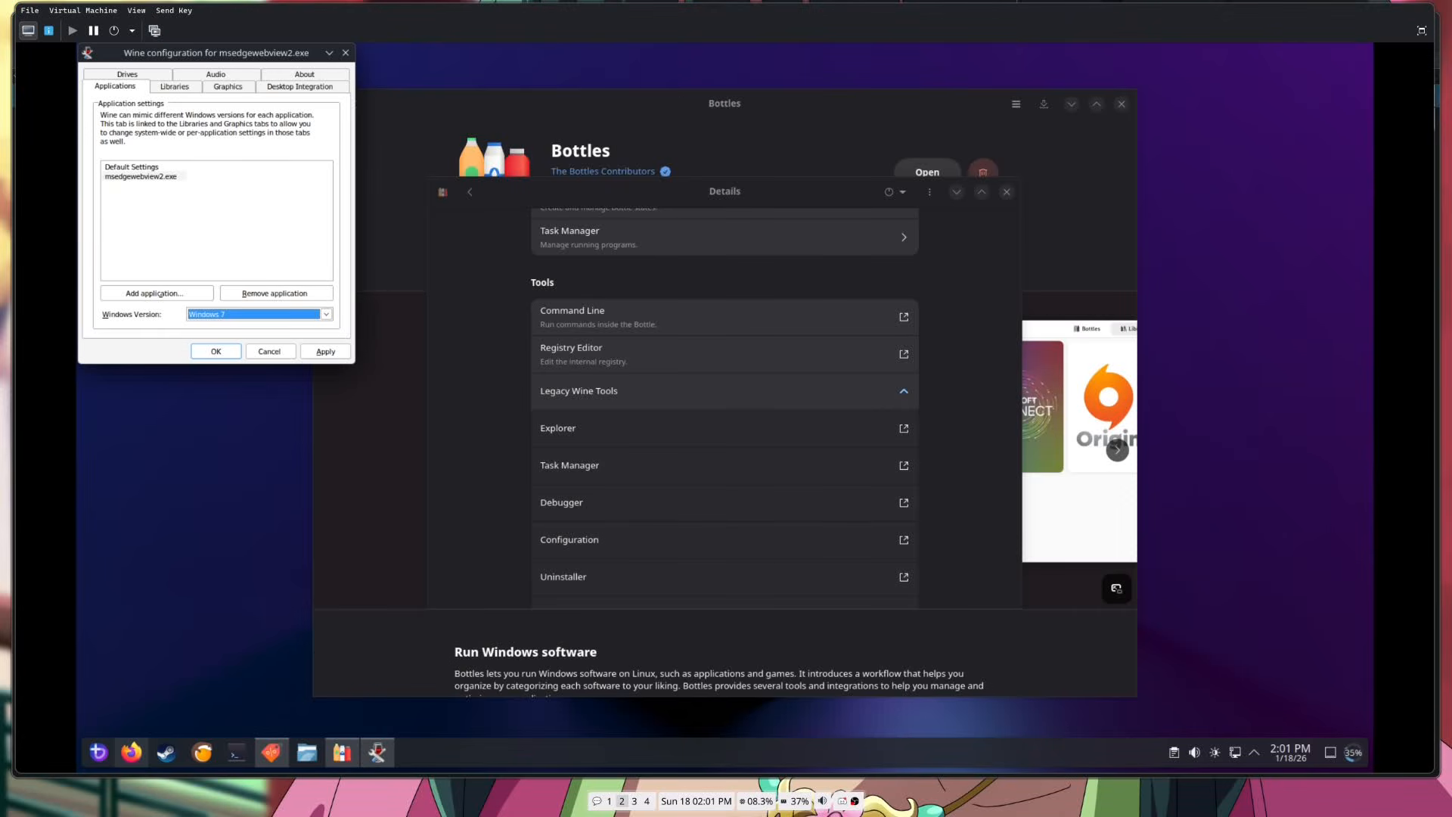
click(266, 236)
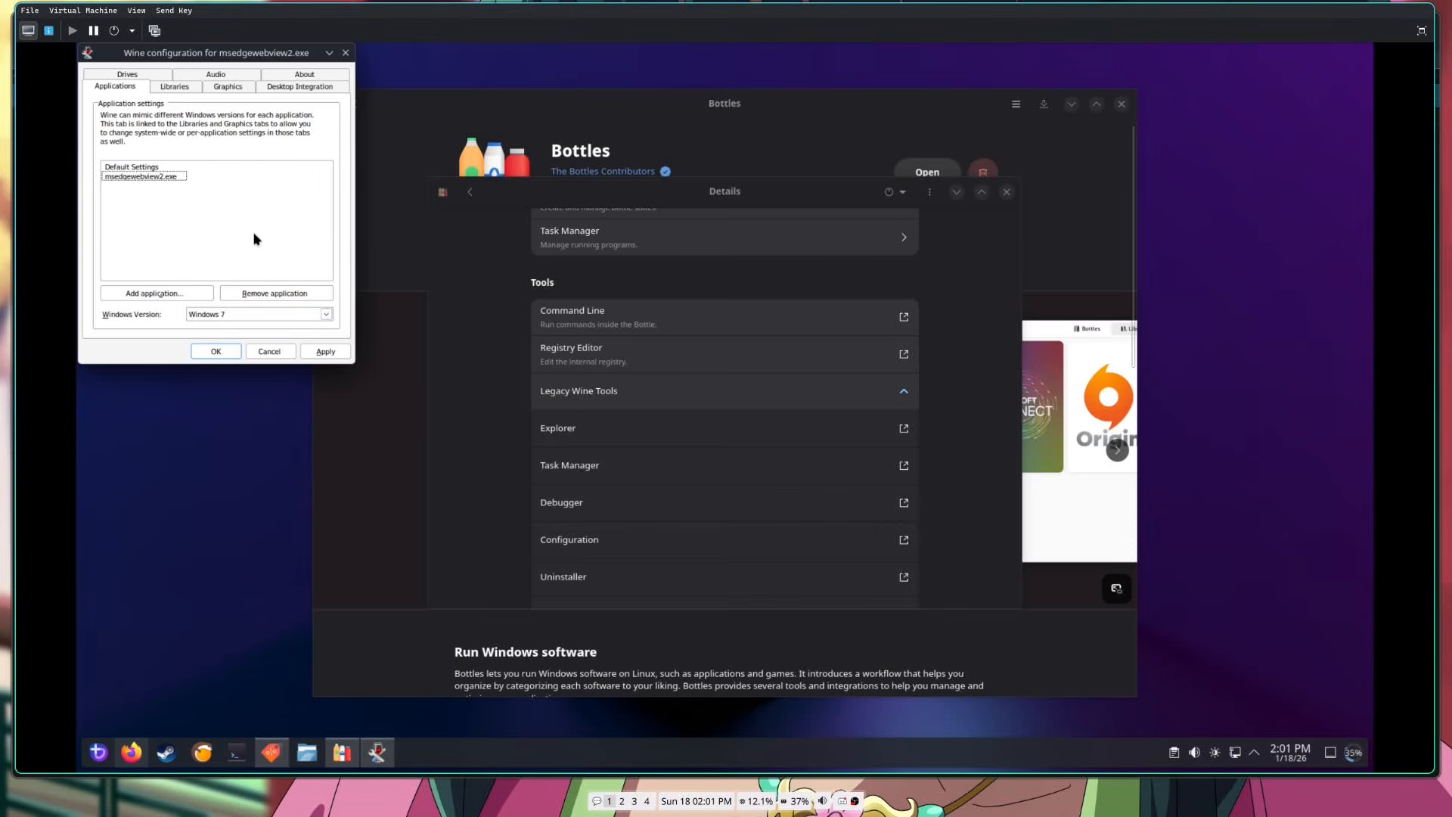
Add CLIPStudioPaint.exe from Program Files\CELSYS\CLIP STUDIO 1.5\CLIP STUDIO PAINT to the application settings and set its Windows version to Windows 8.1.
click(161, 293)
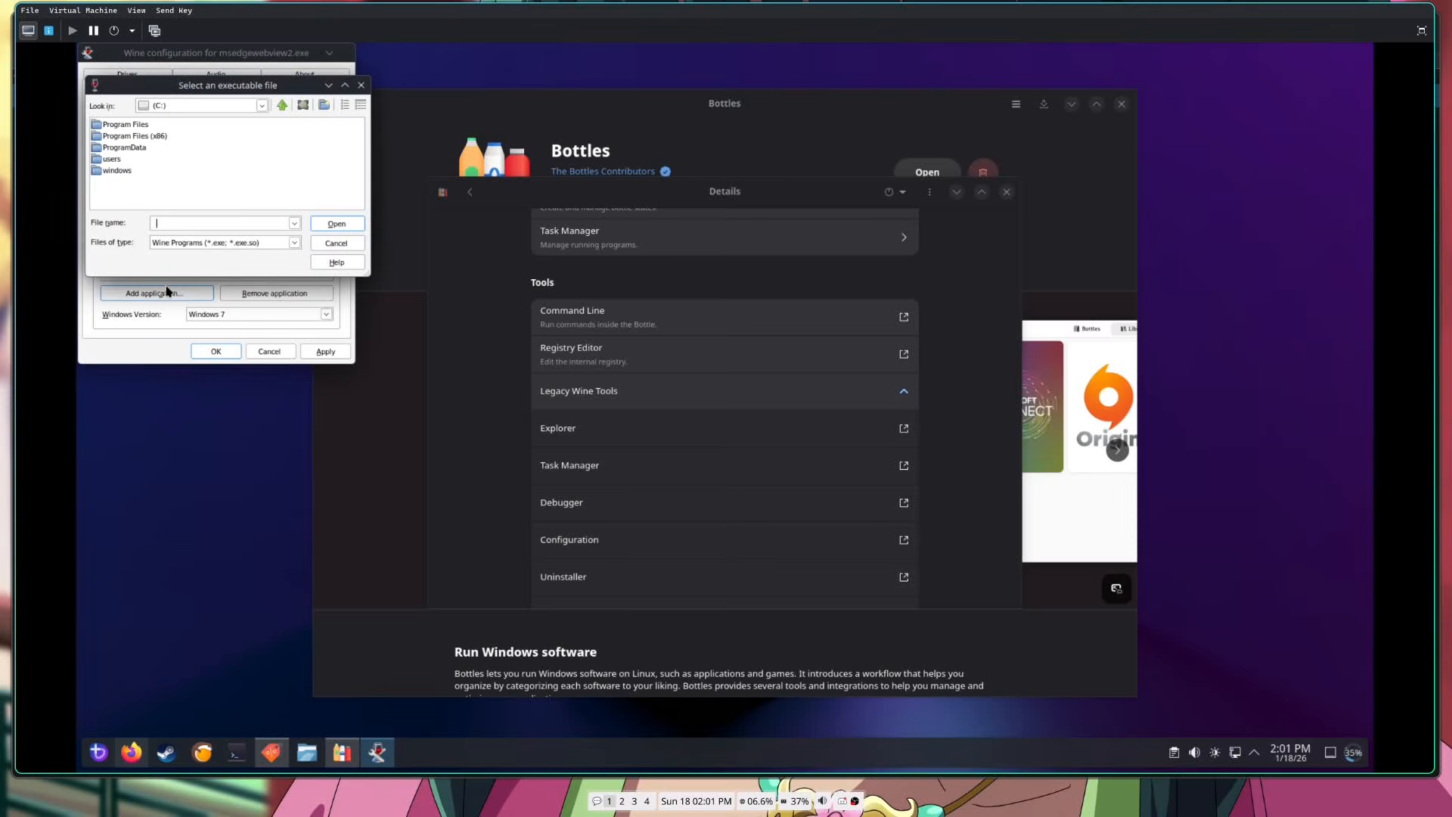
double_click(131, 126)
double_click(132, 126)
double_click(131, 126)
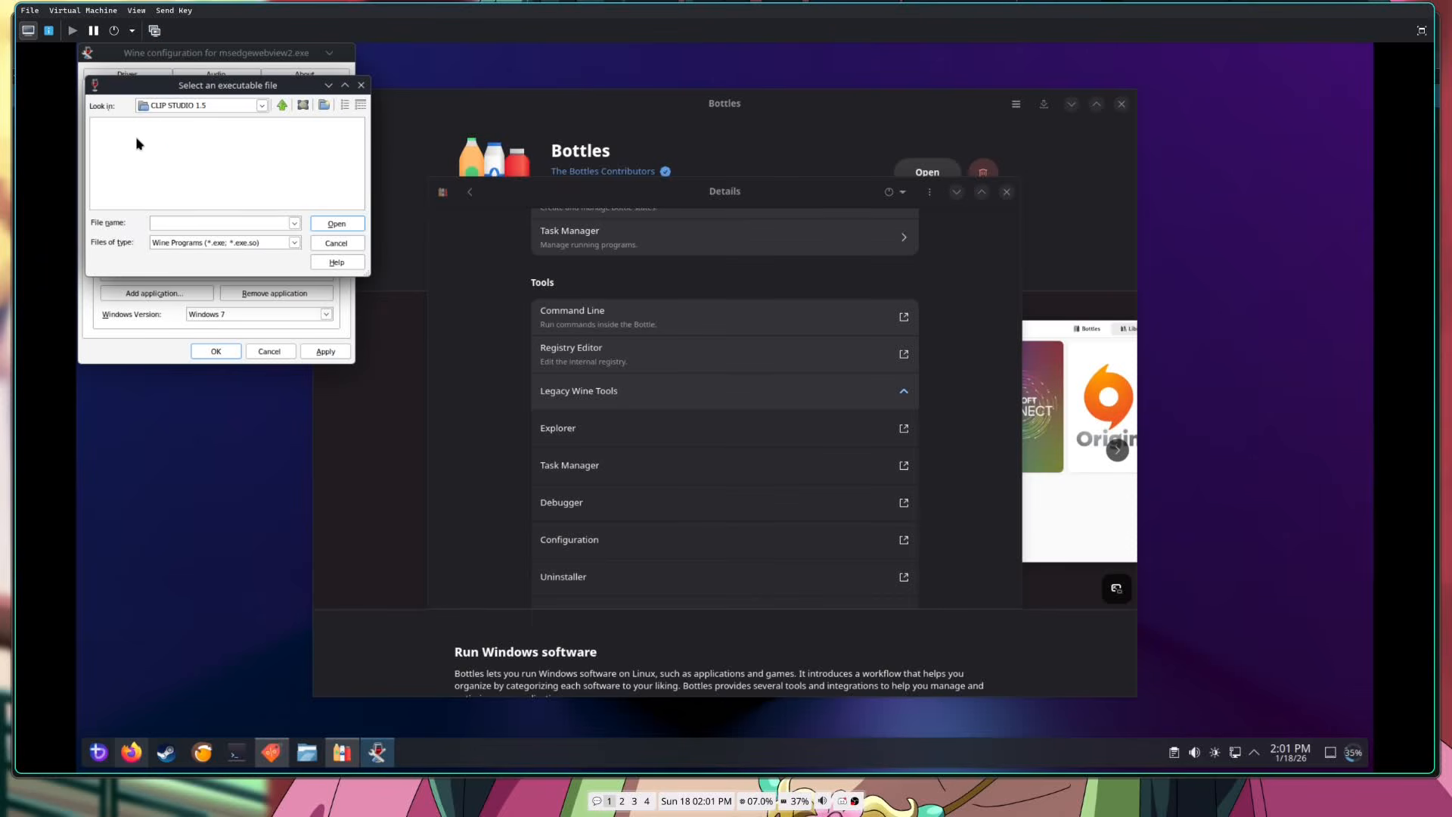
click(221, 125)
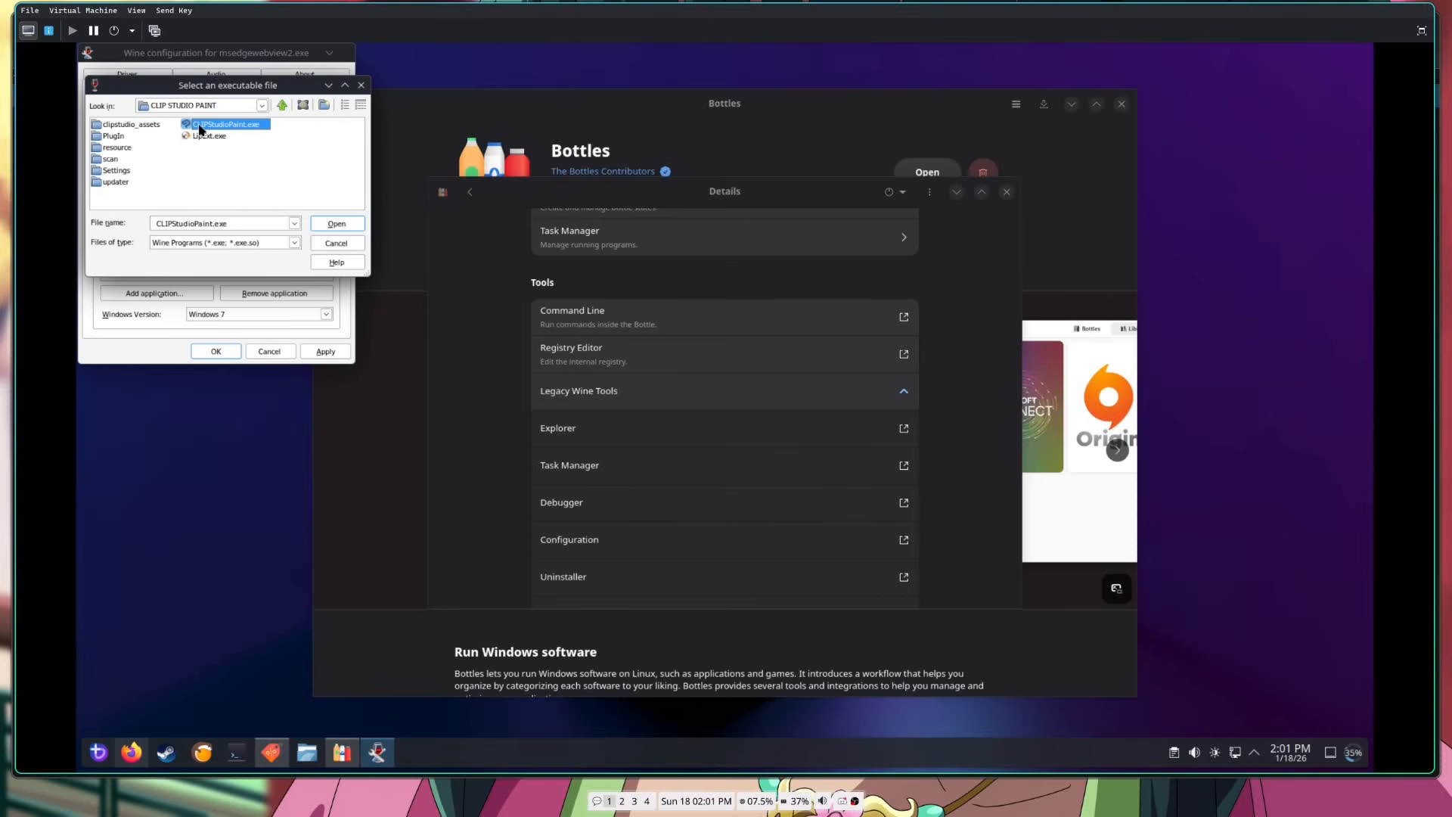
click(340, 224)
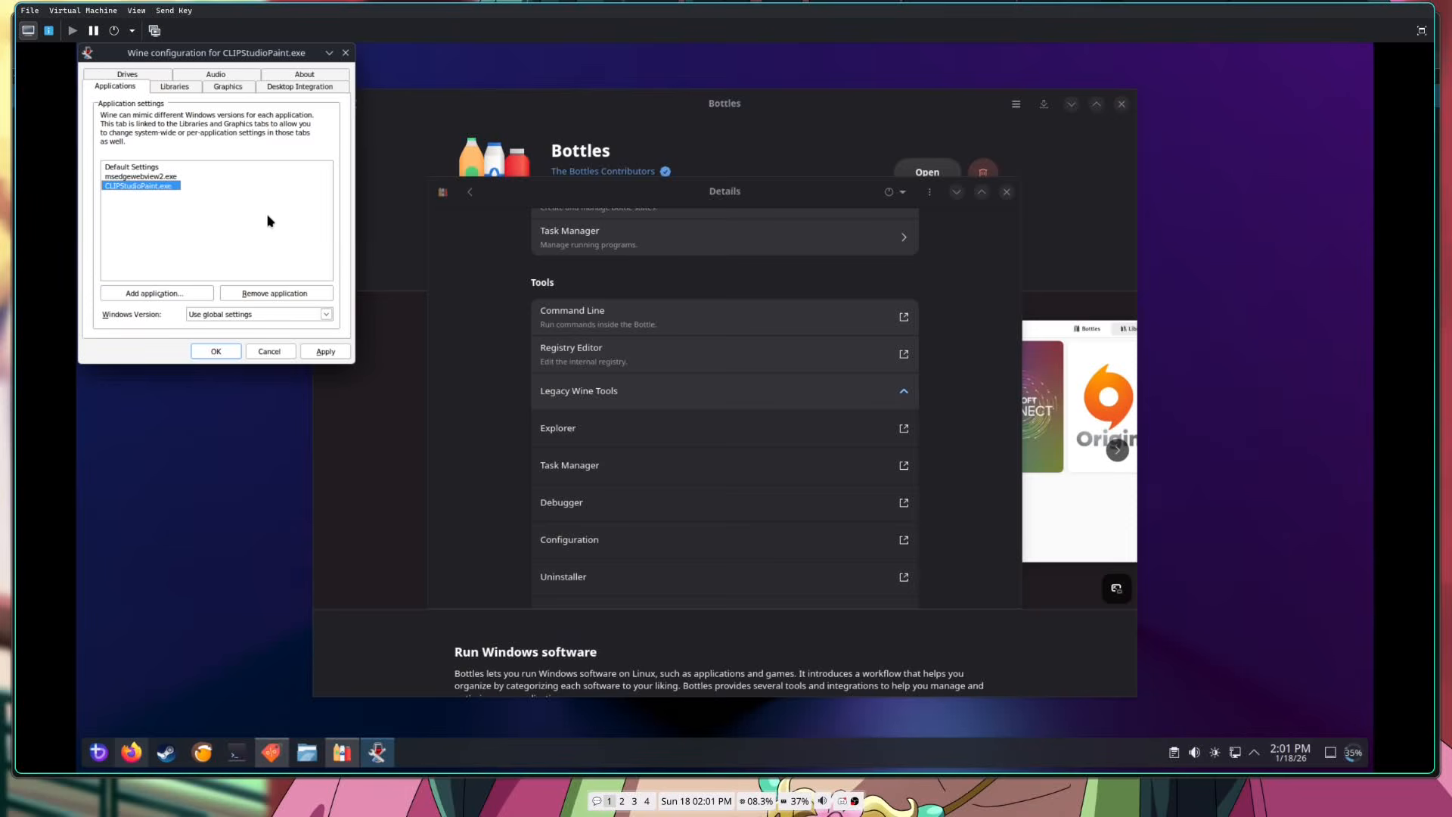
click(205, 315)
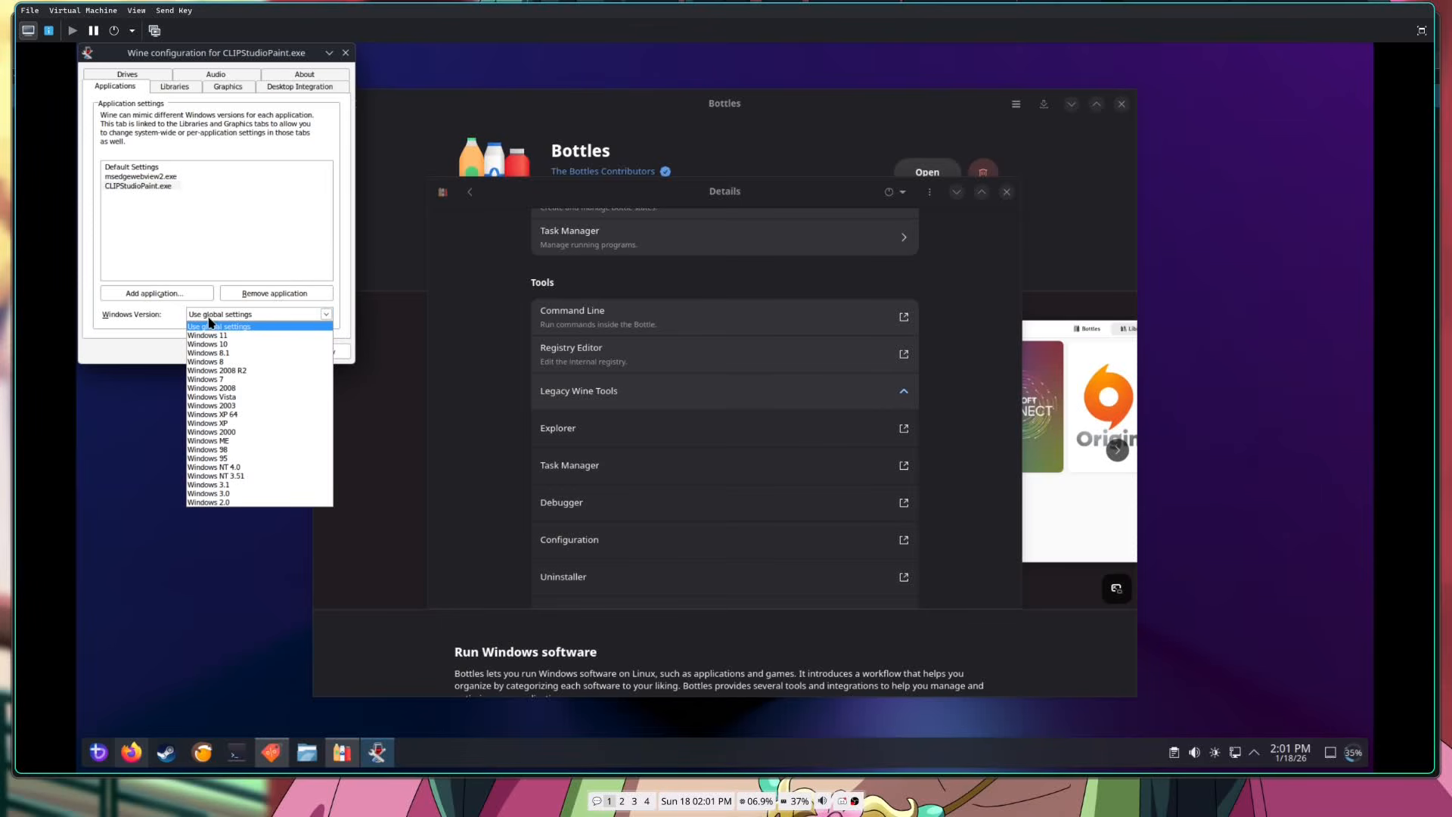
click(208, 353)
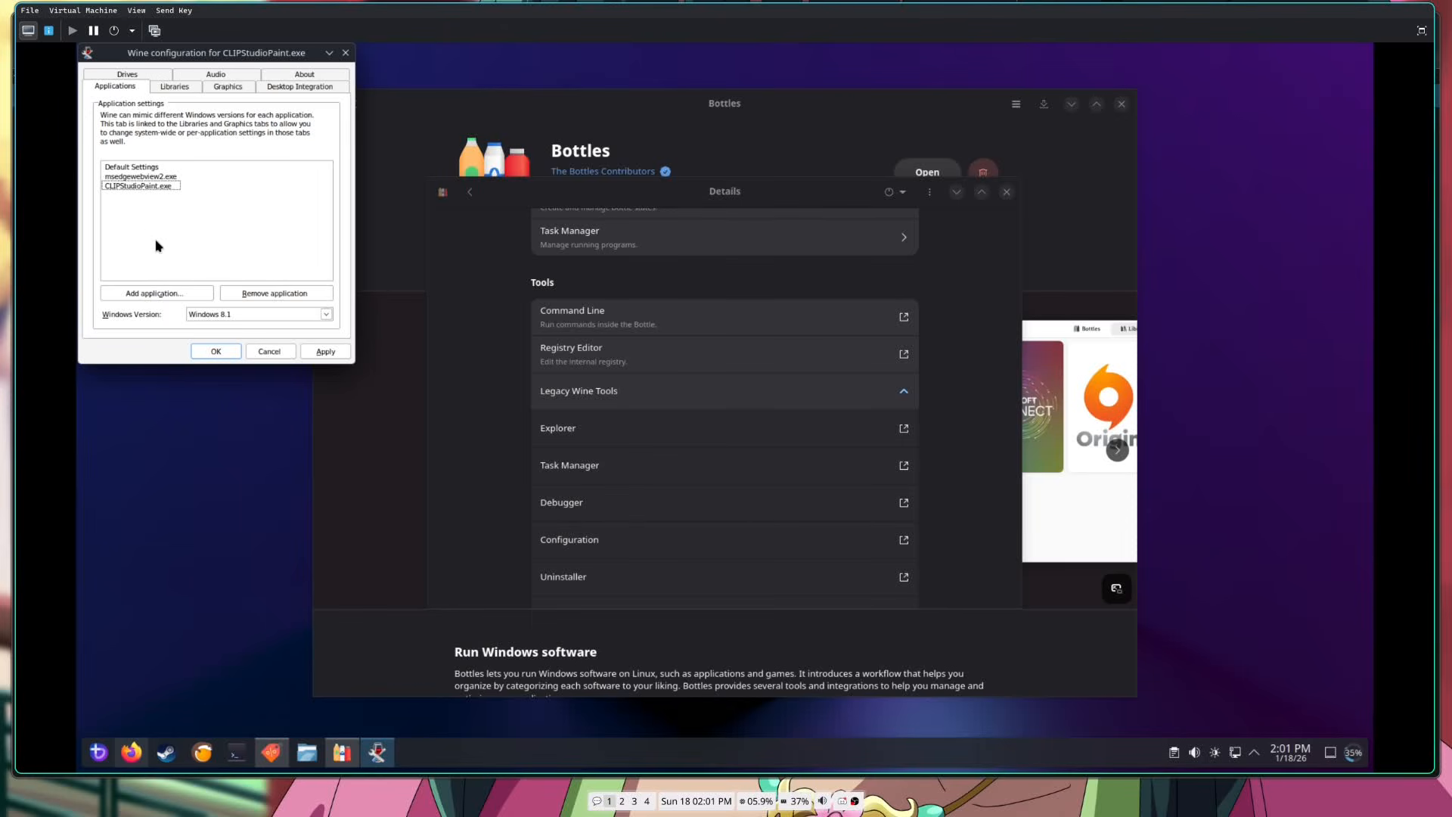
Check the Windows version of msedgewebview2.exe, CLIPStudioPaint.exe and Default Settings, and save the Wine configuration.
click(152, 177)
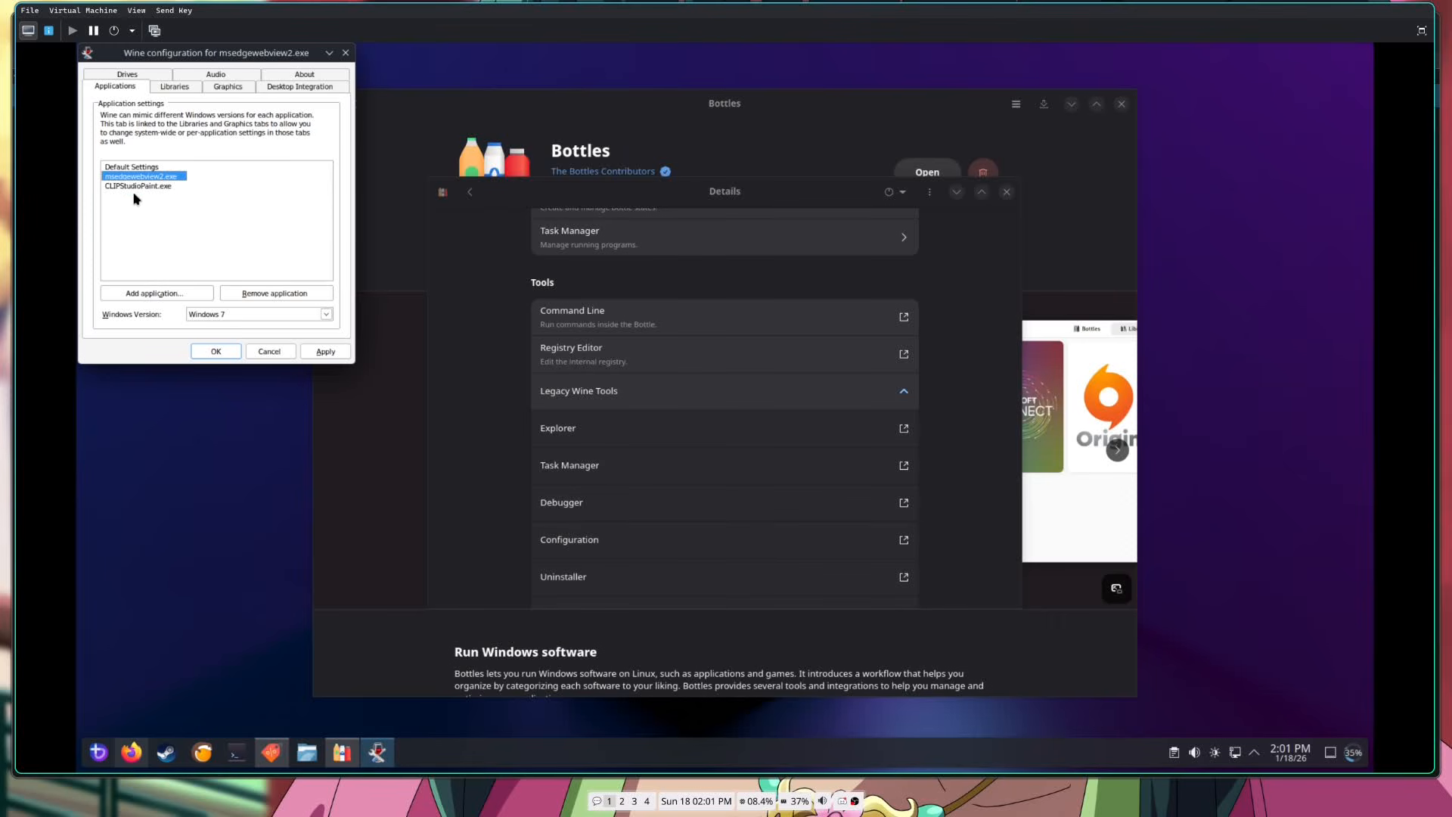
click(138, 186)
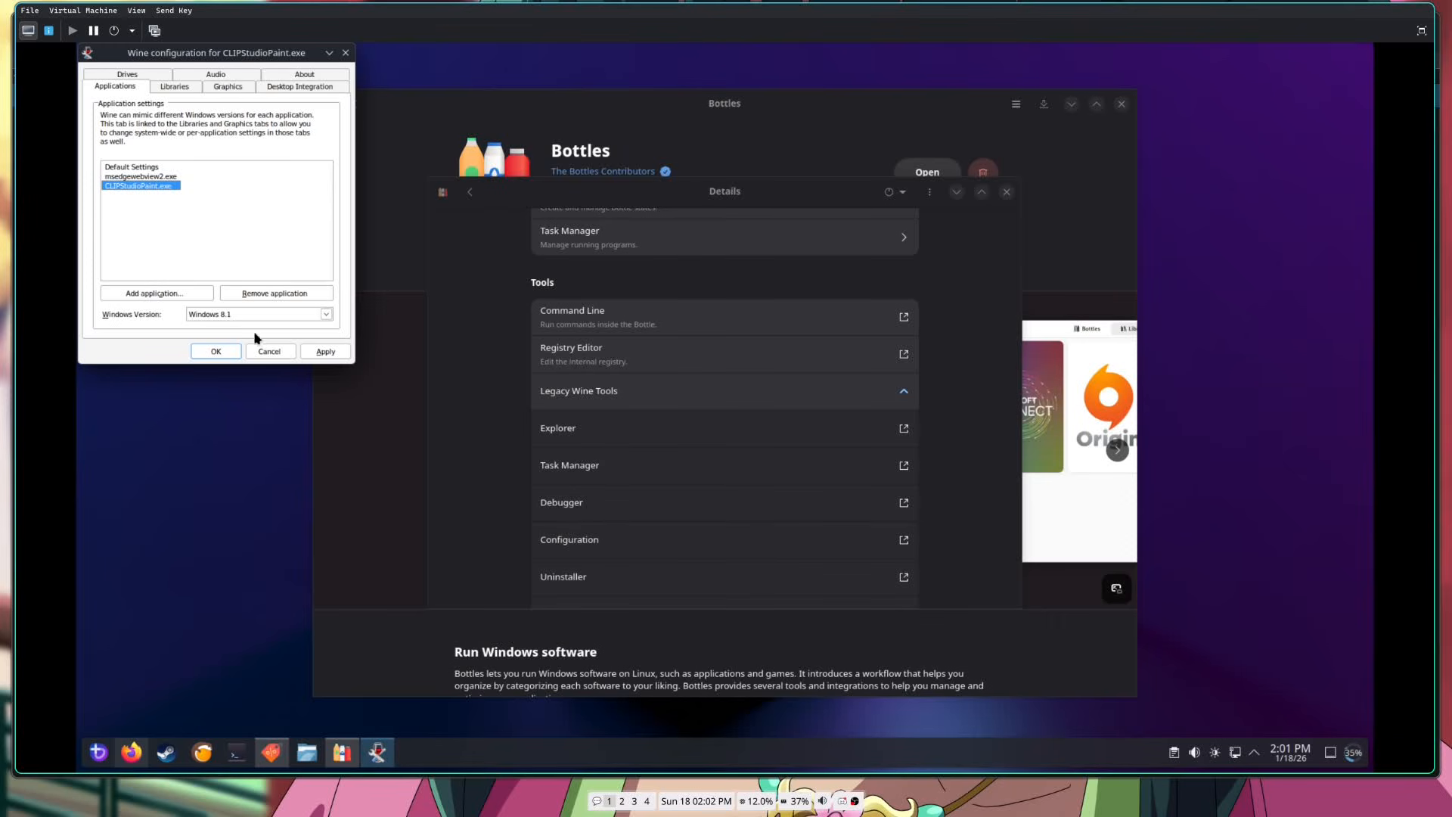
click(157, 167)
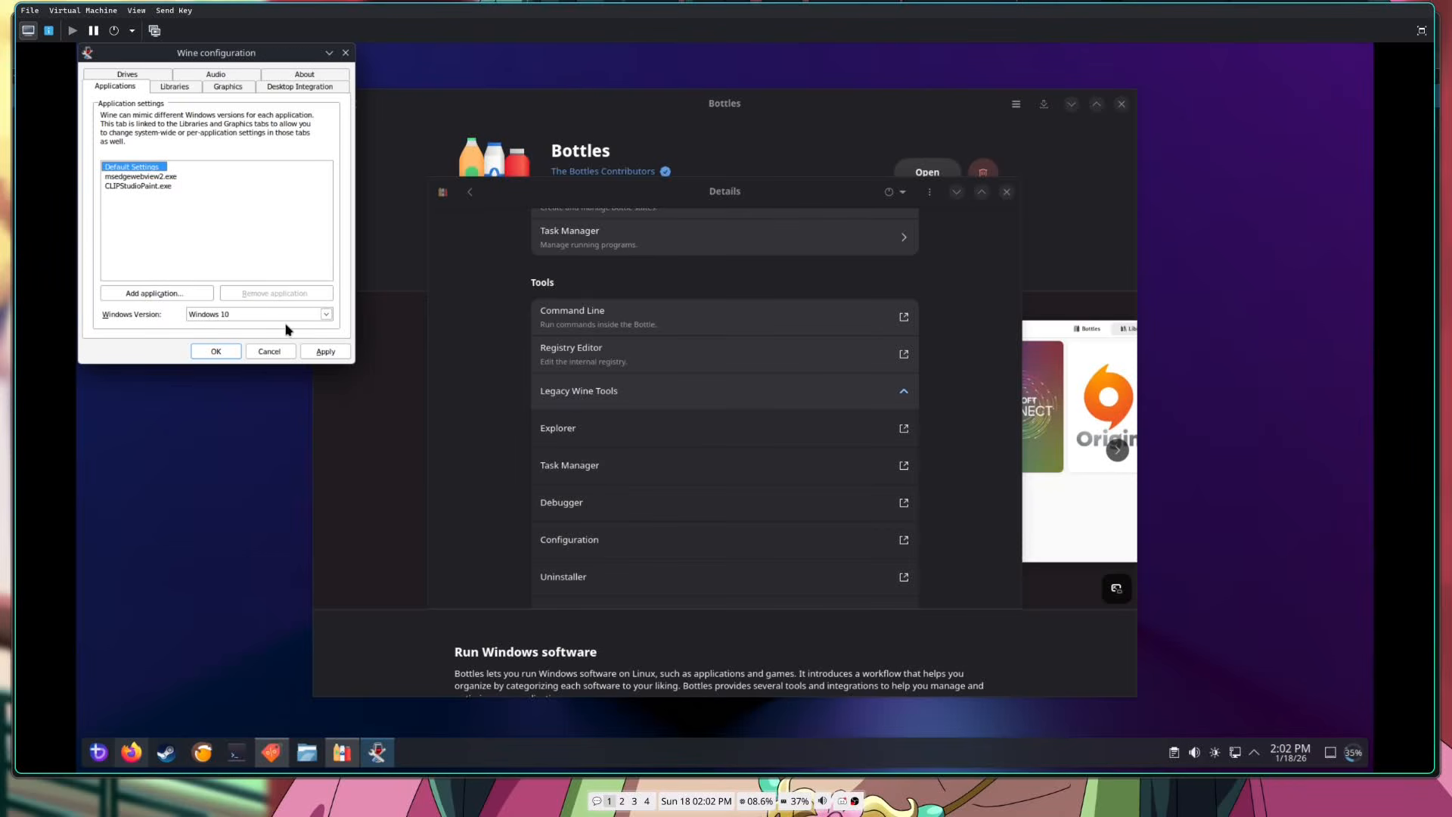
click(217, 352)
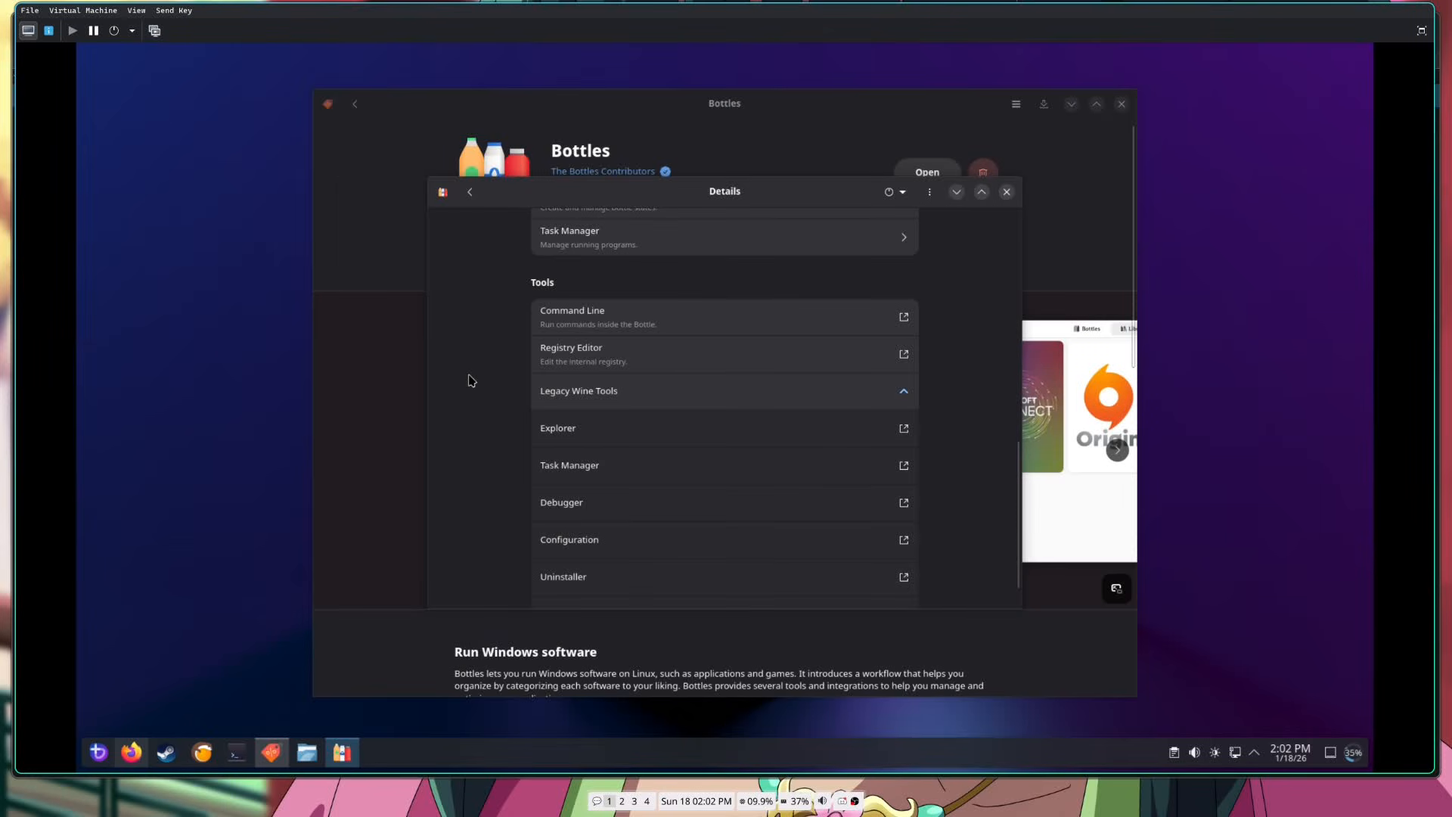
Start adding a program shortcut to the bottle and select CLIPStudioPaint.exe in drive_c/Program Files/CELSYS/CLIP STUDIO 1.5/CLIP STUDIO PAINT.
scroll(660, 394, up, 5)
scroll(661, 395, up, 8)
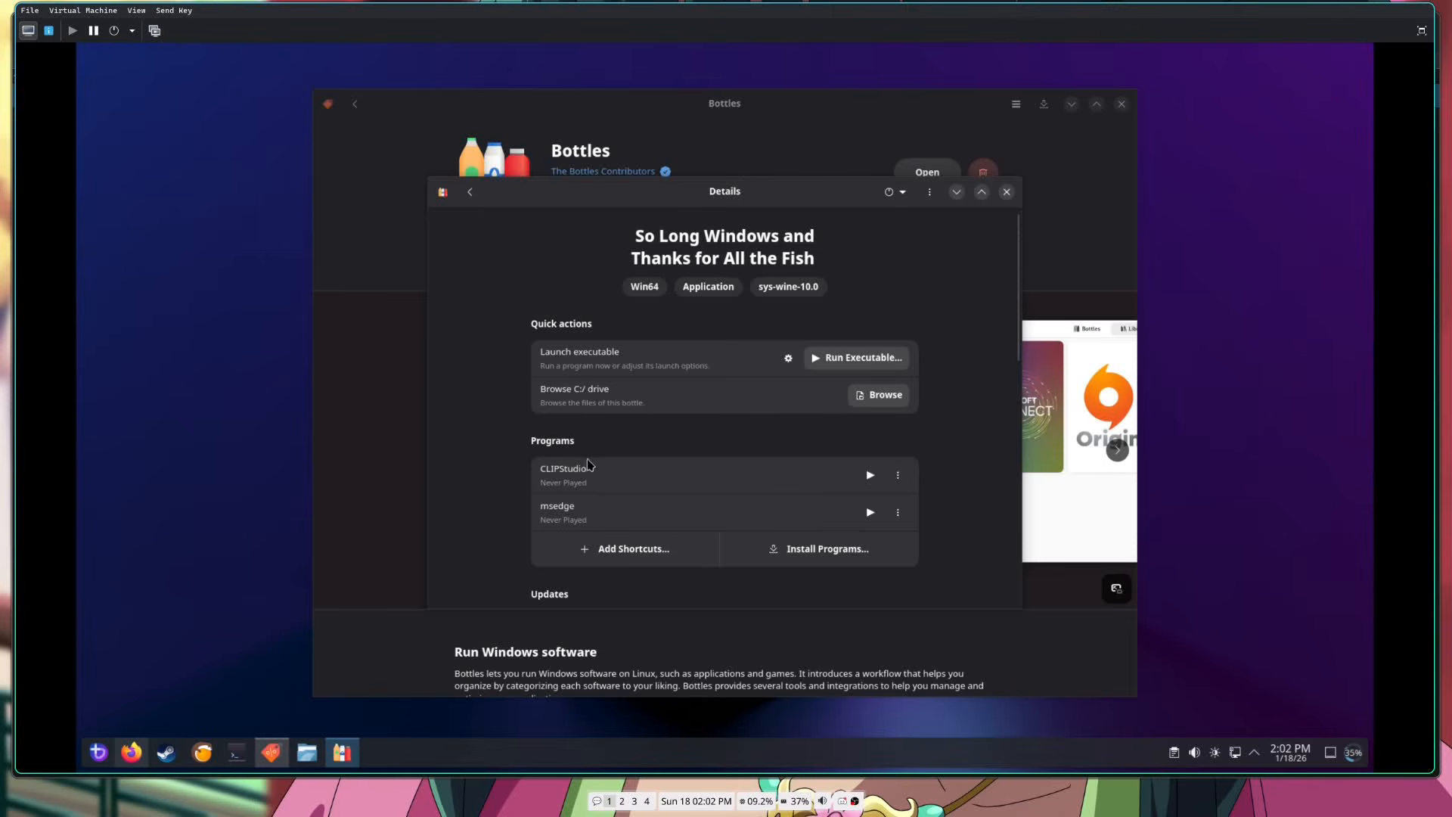
click(620, 555)
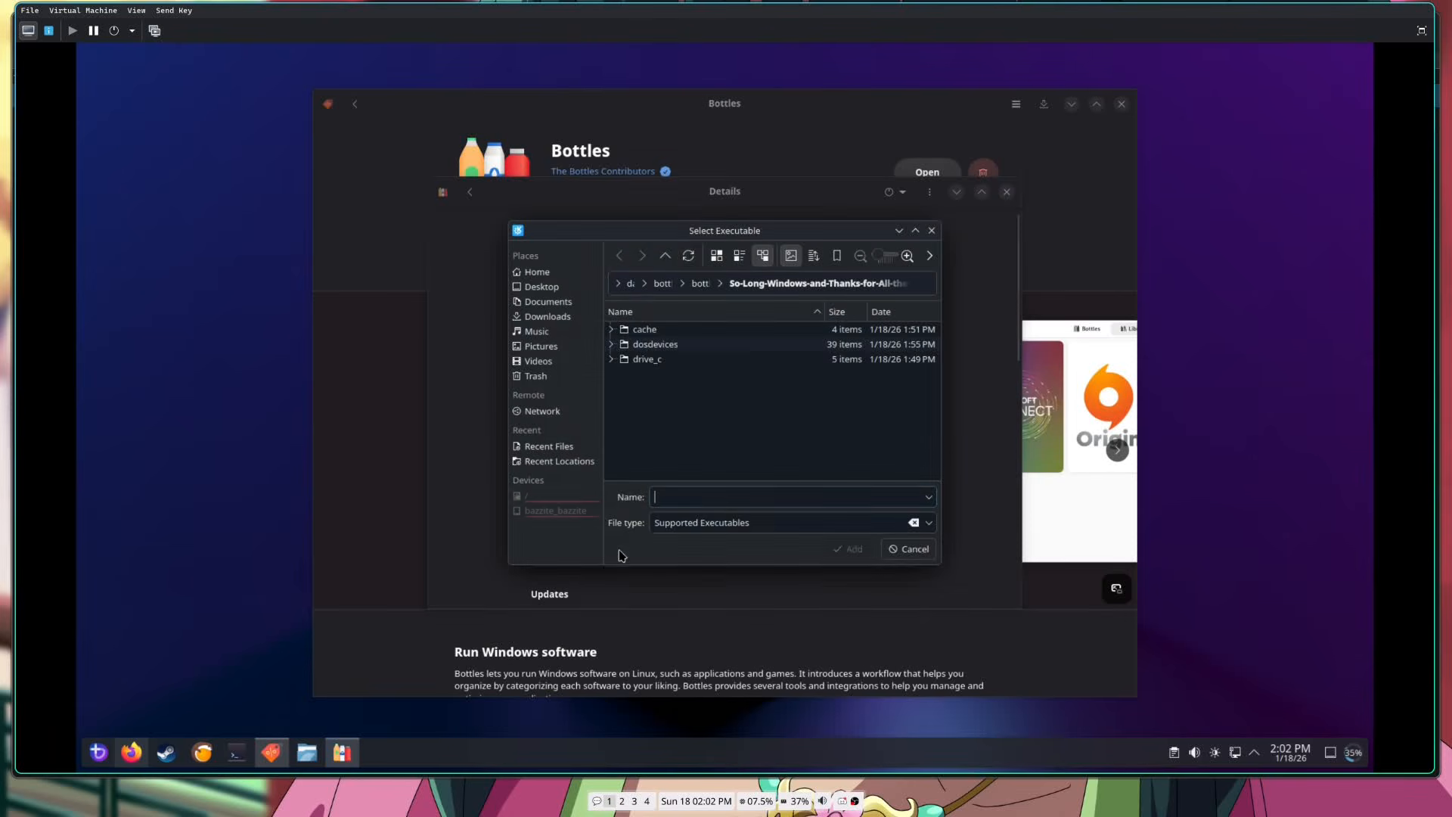
double_click(662, 362)
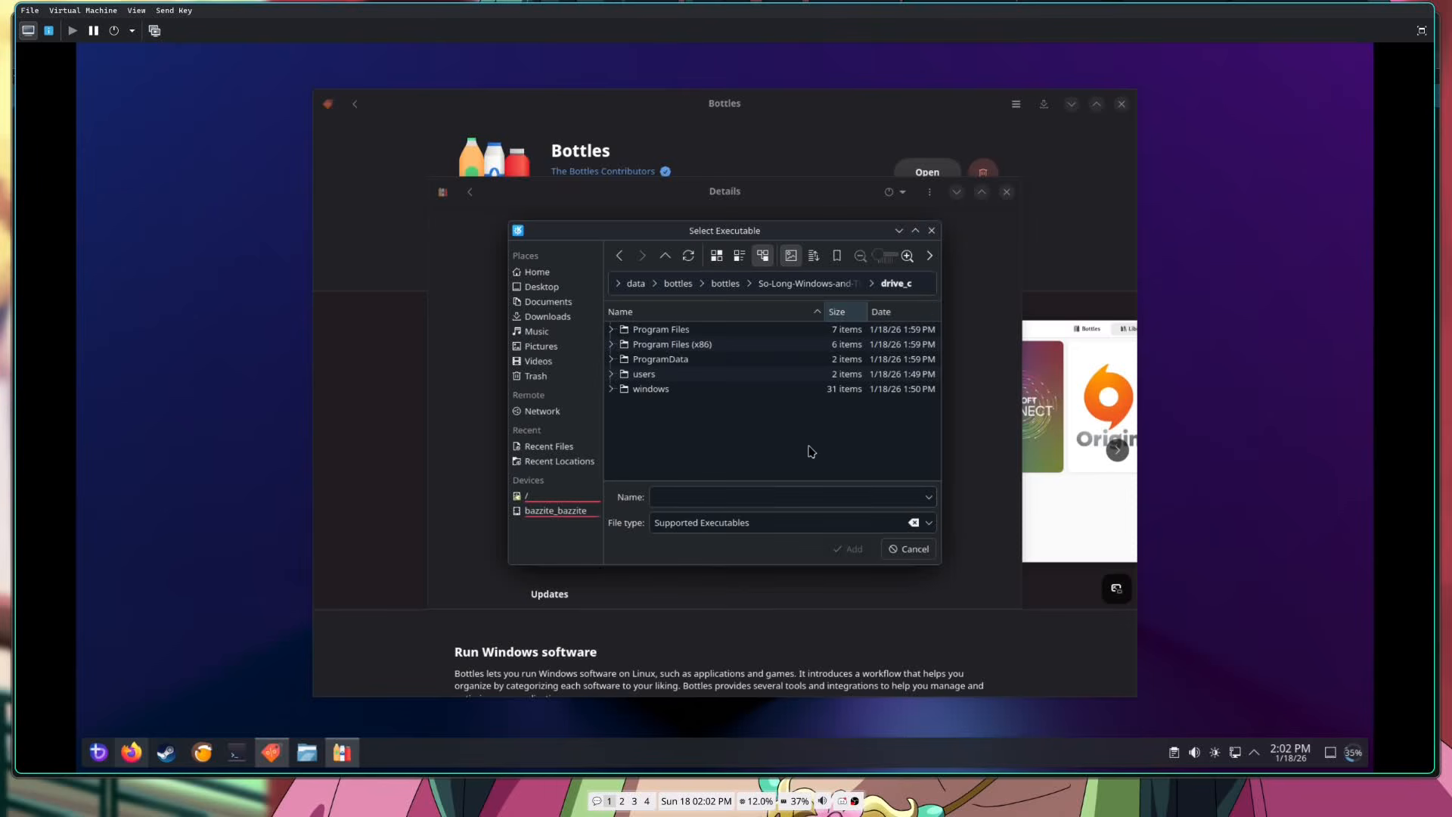
click(915, 231)
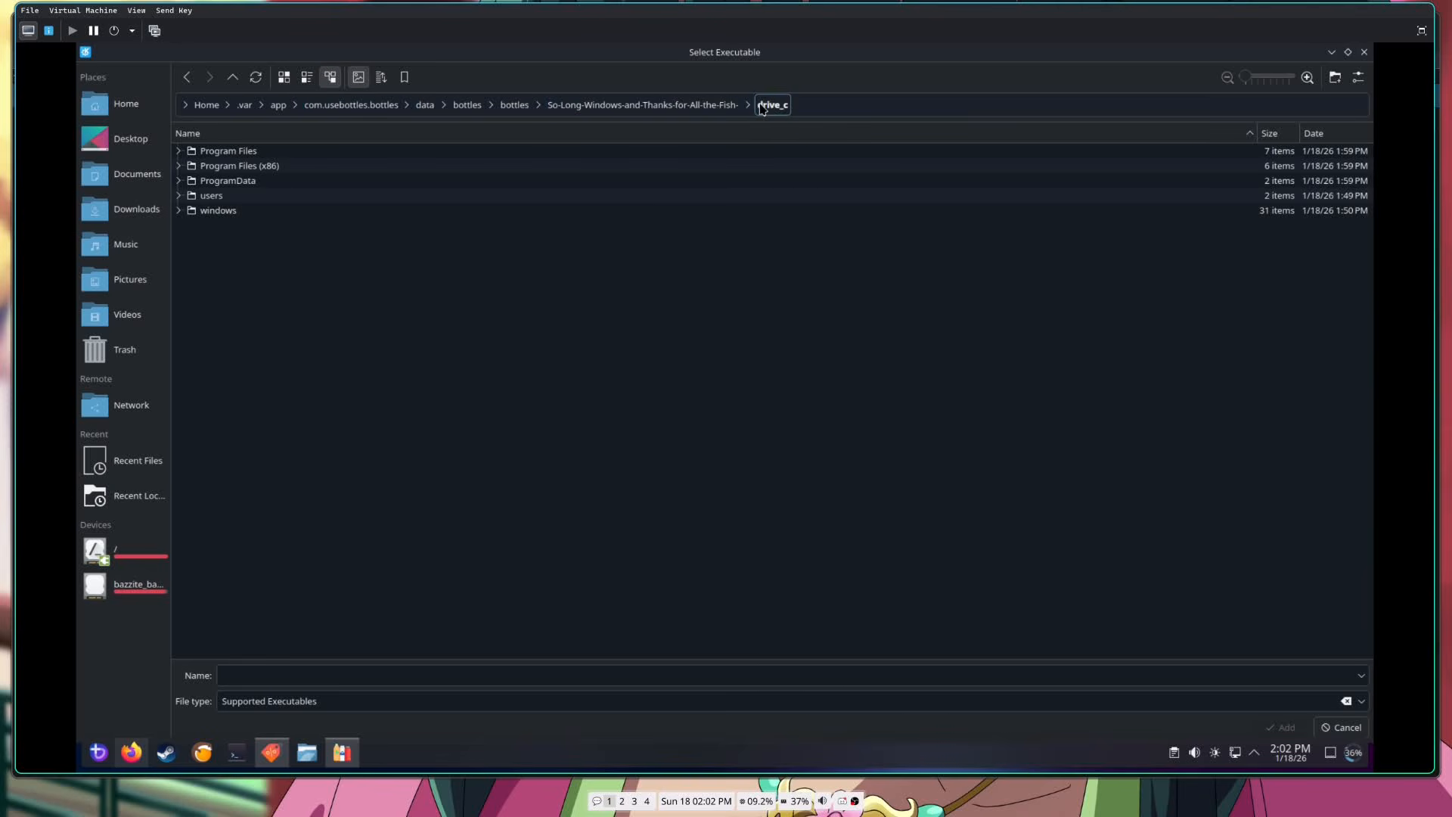
click(673, 106)
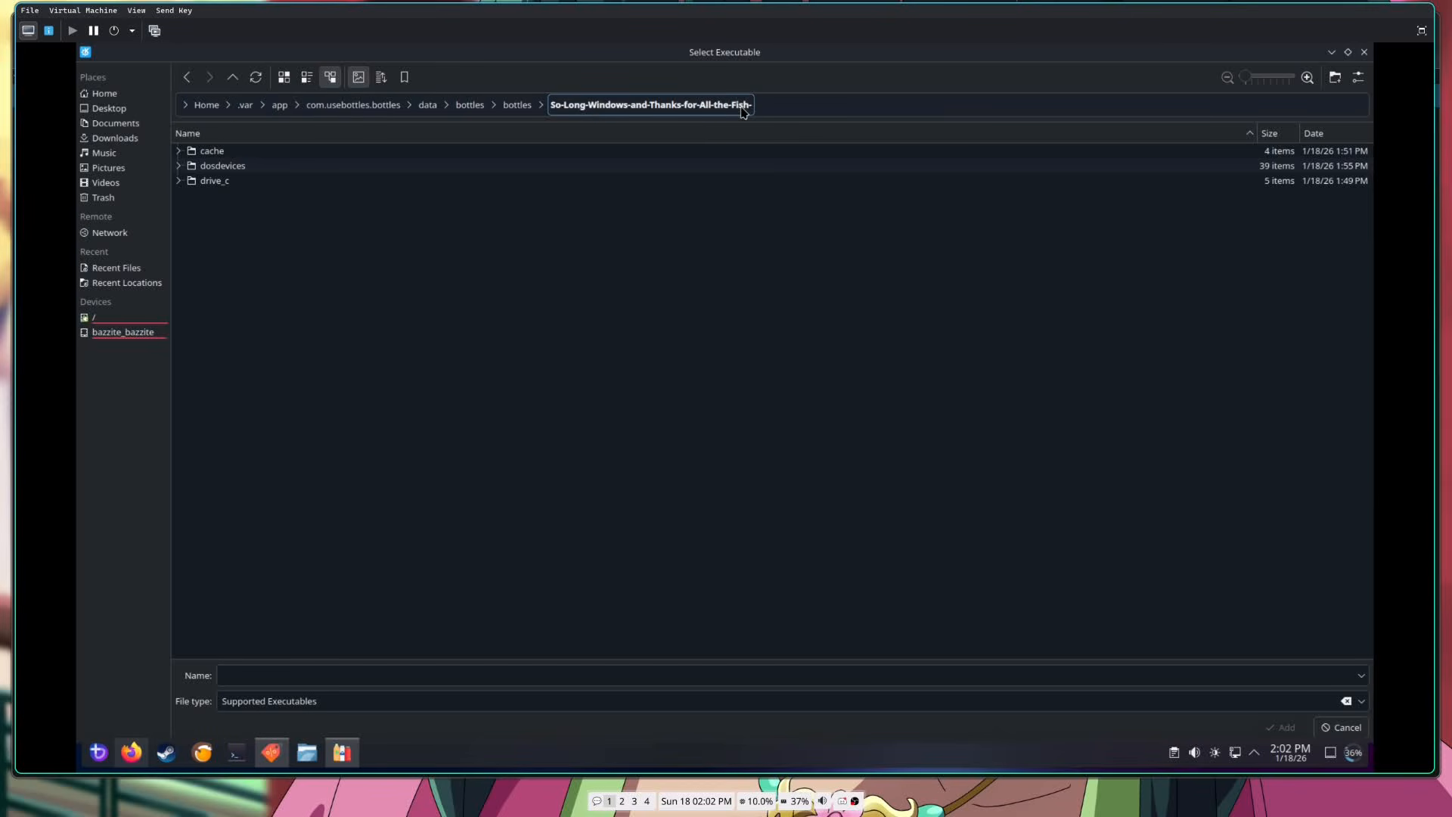
double_click(220, 185)
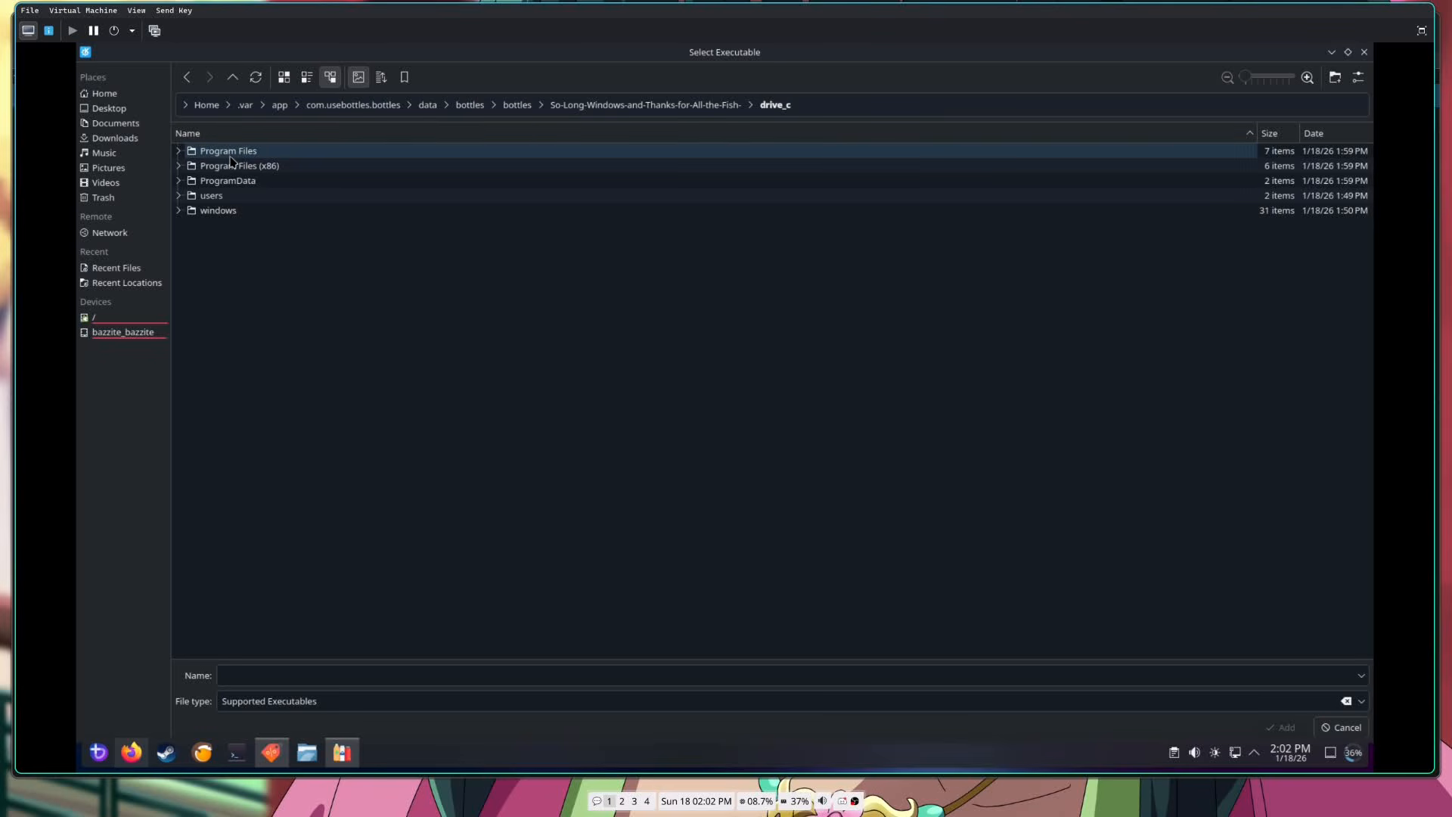
double_click(230, 157)
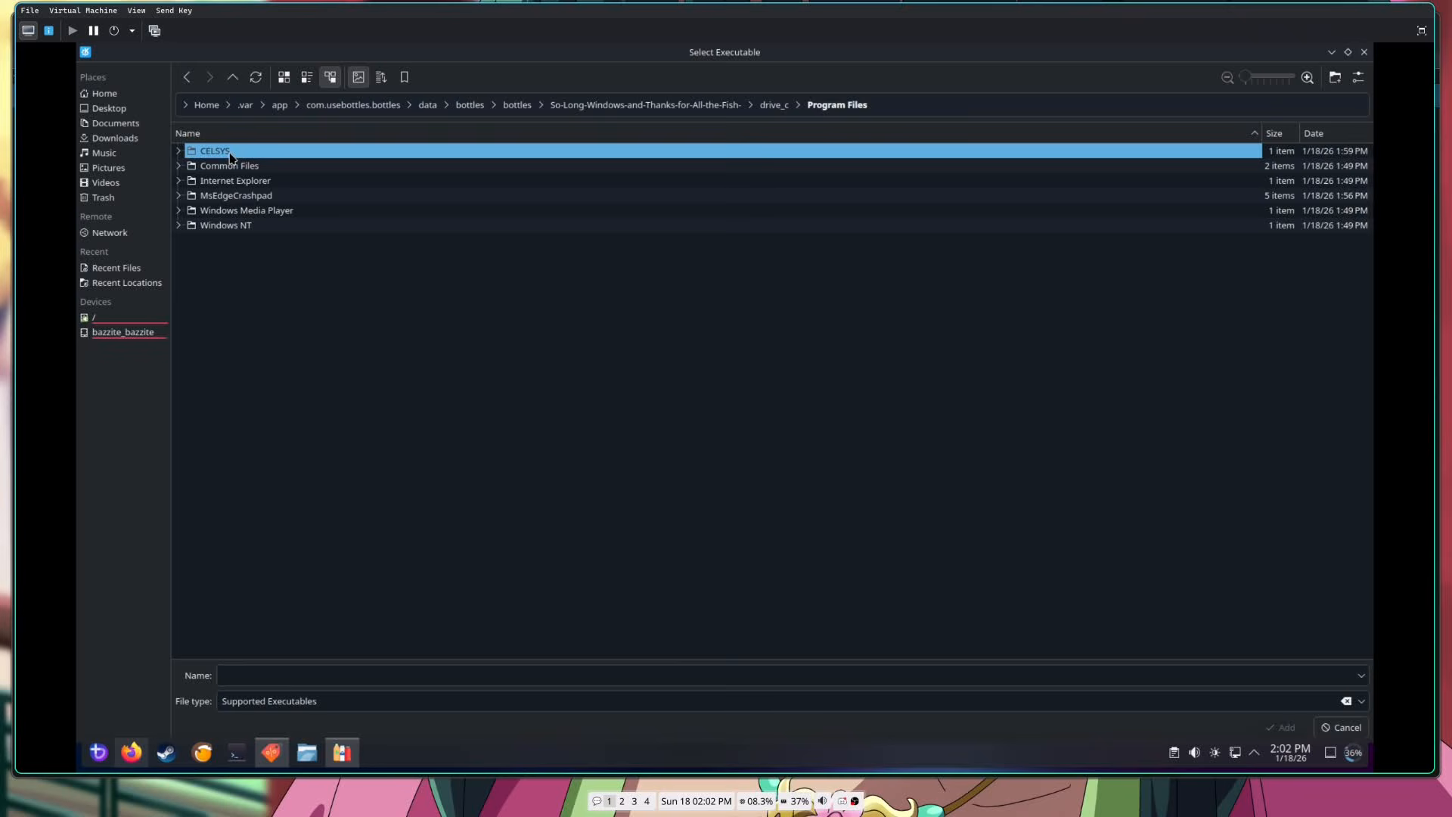
double_click(238, 154)
double_click(239, 155)
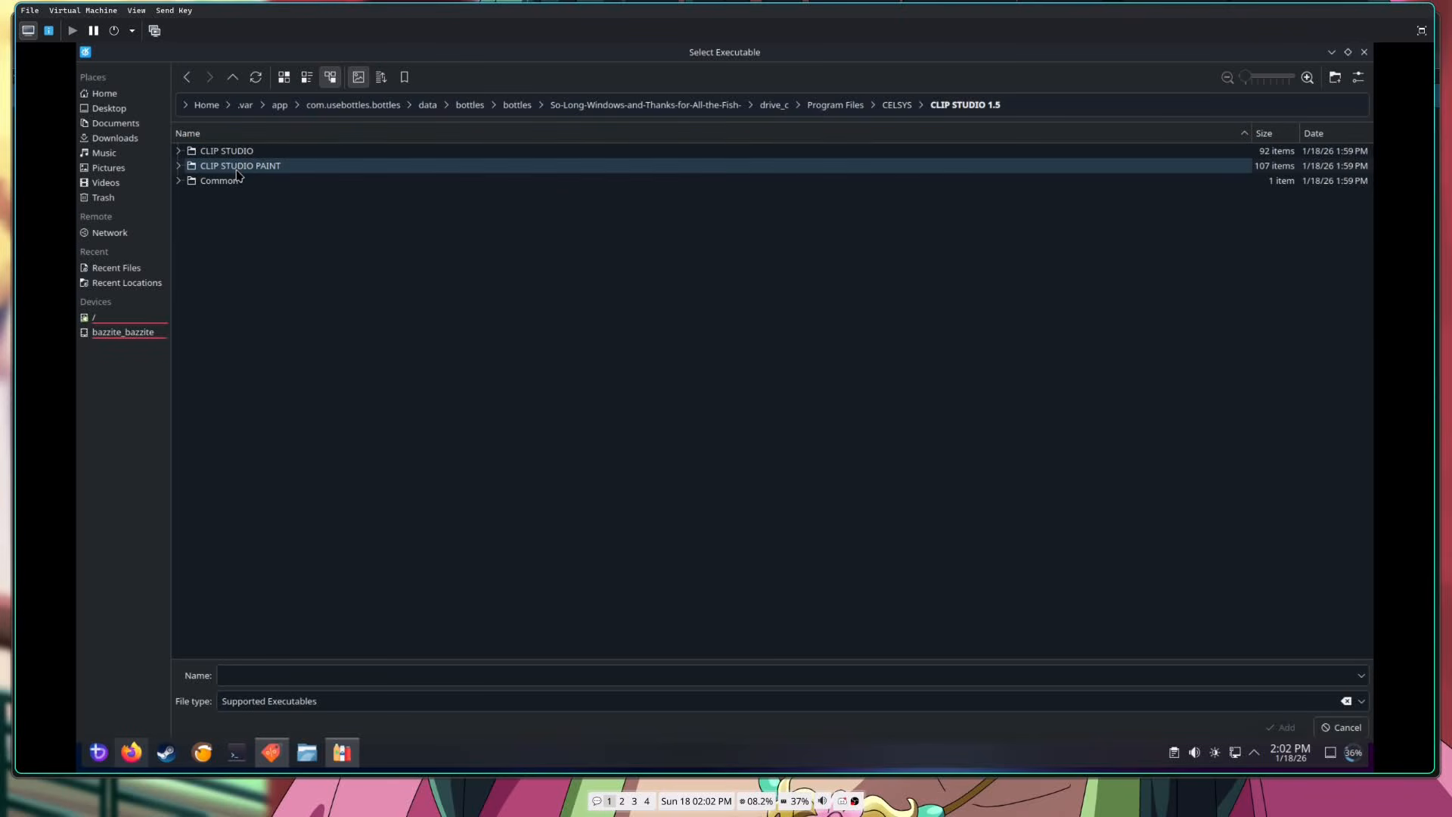
double_click(237, 166)
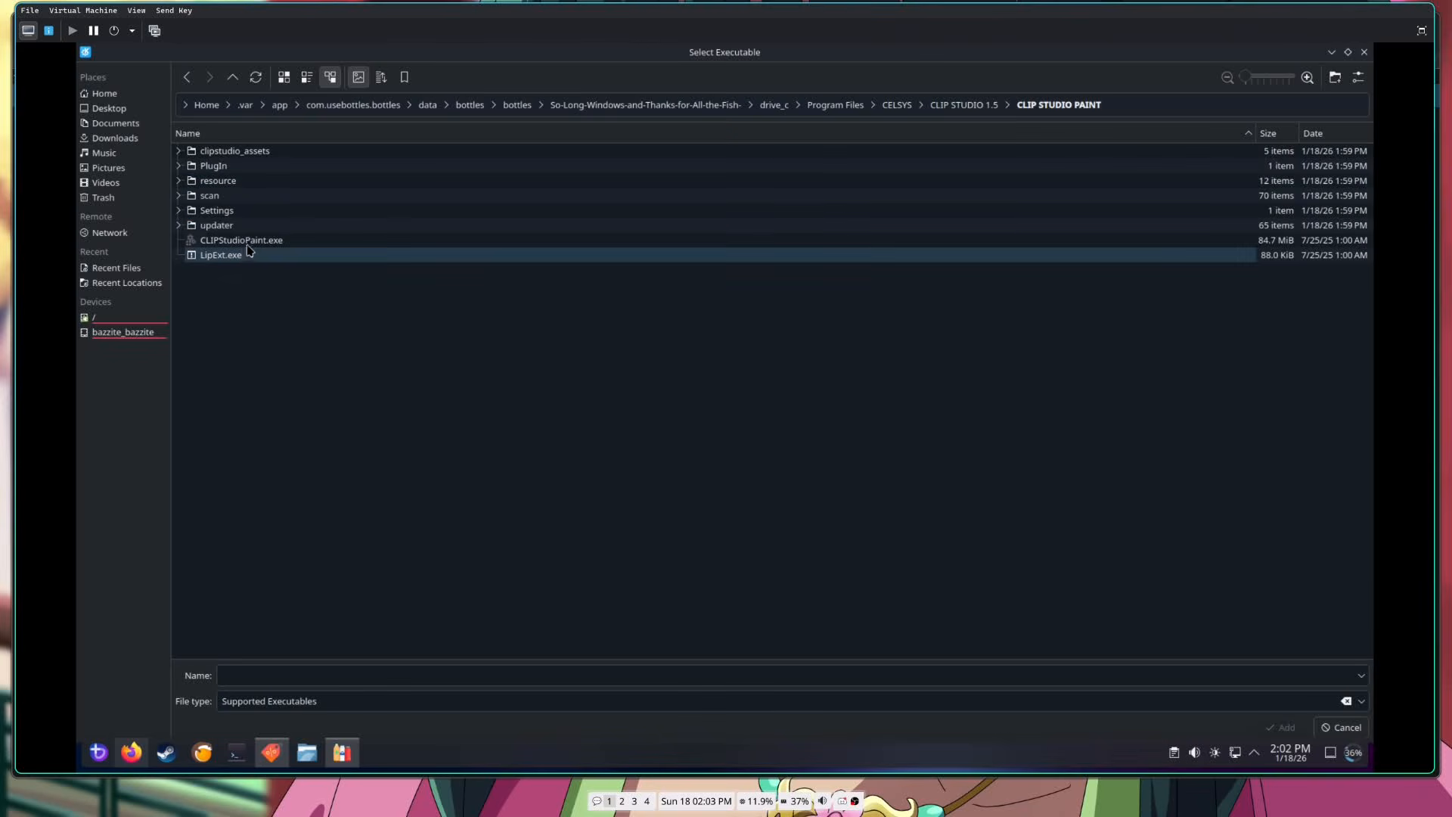
click(247, 242)
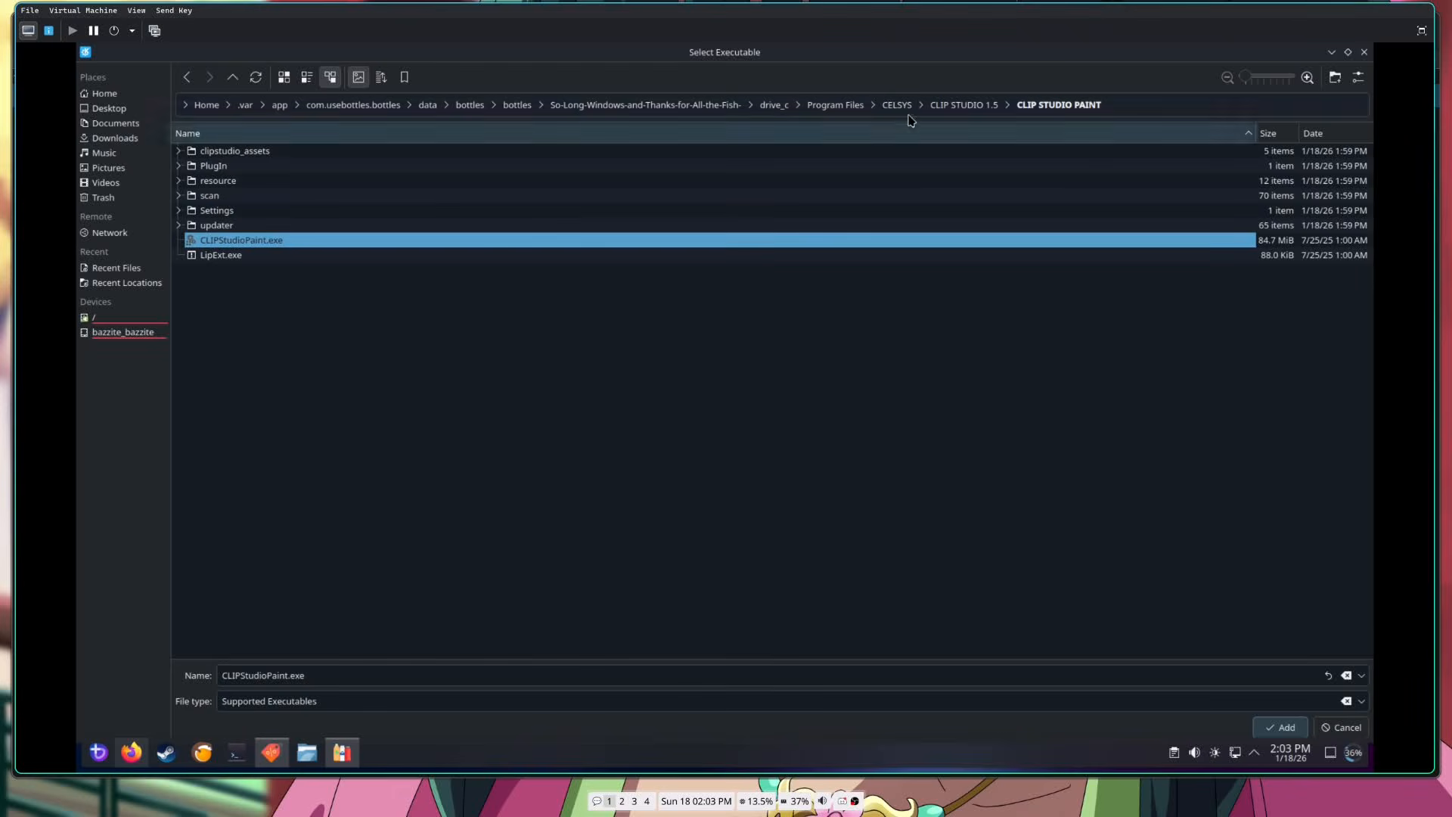
Examine the personal user folder inside drive_c/users of the bottle.
click(783, 113)
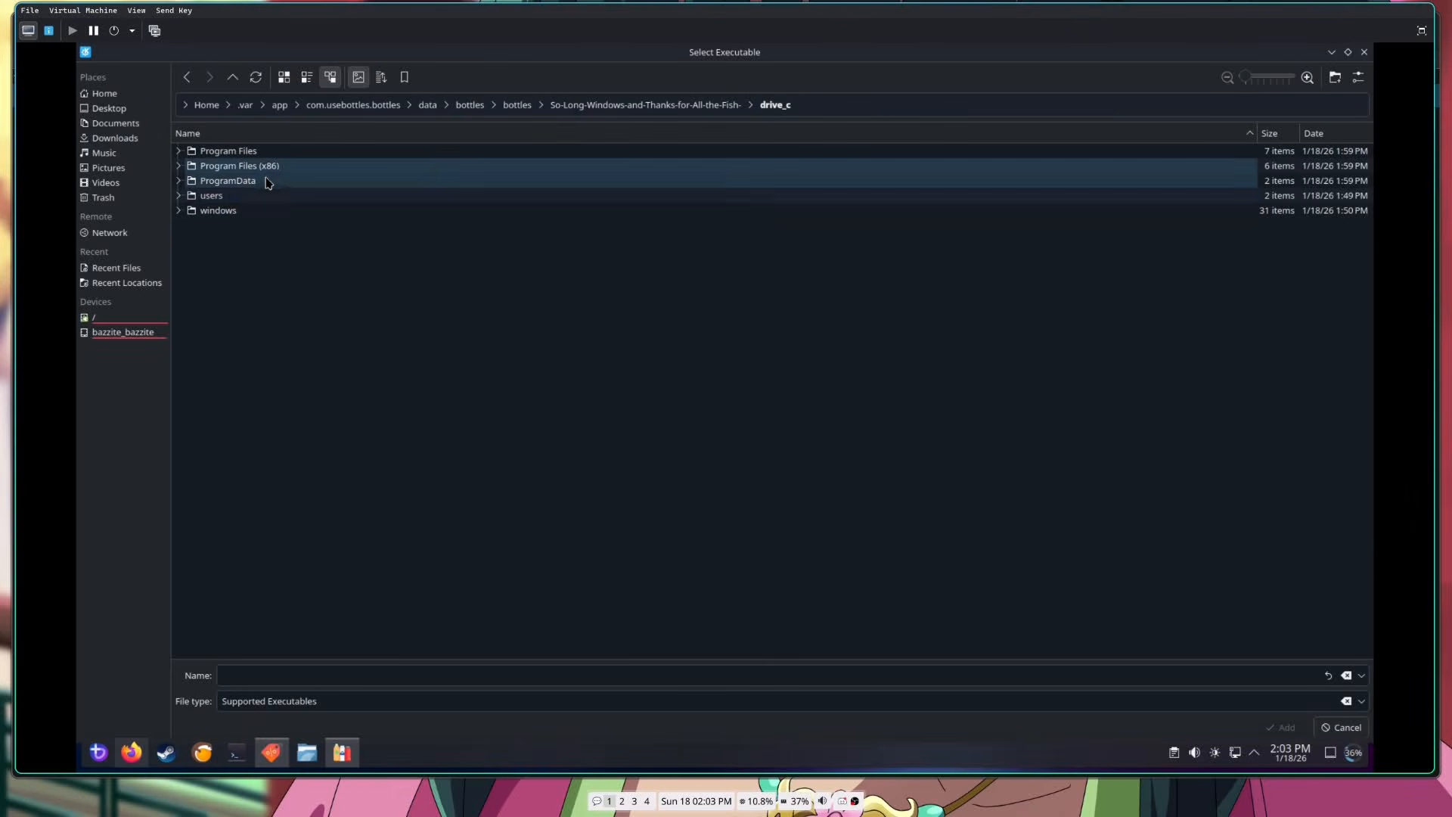
double_click(219, 200)
click(210, 155)
double_click(210, 159)
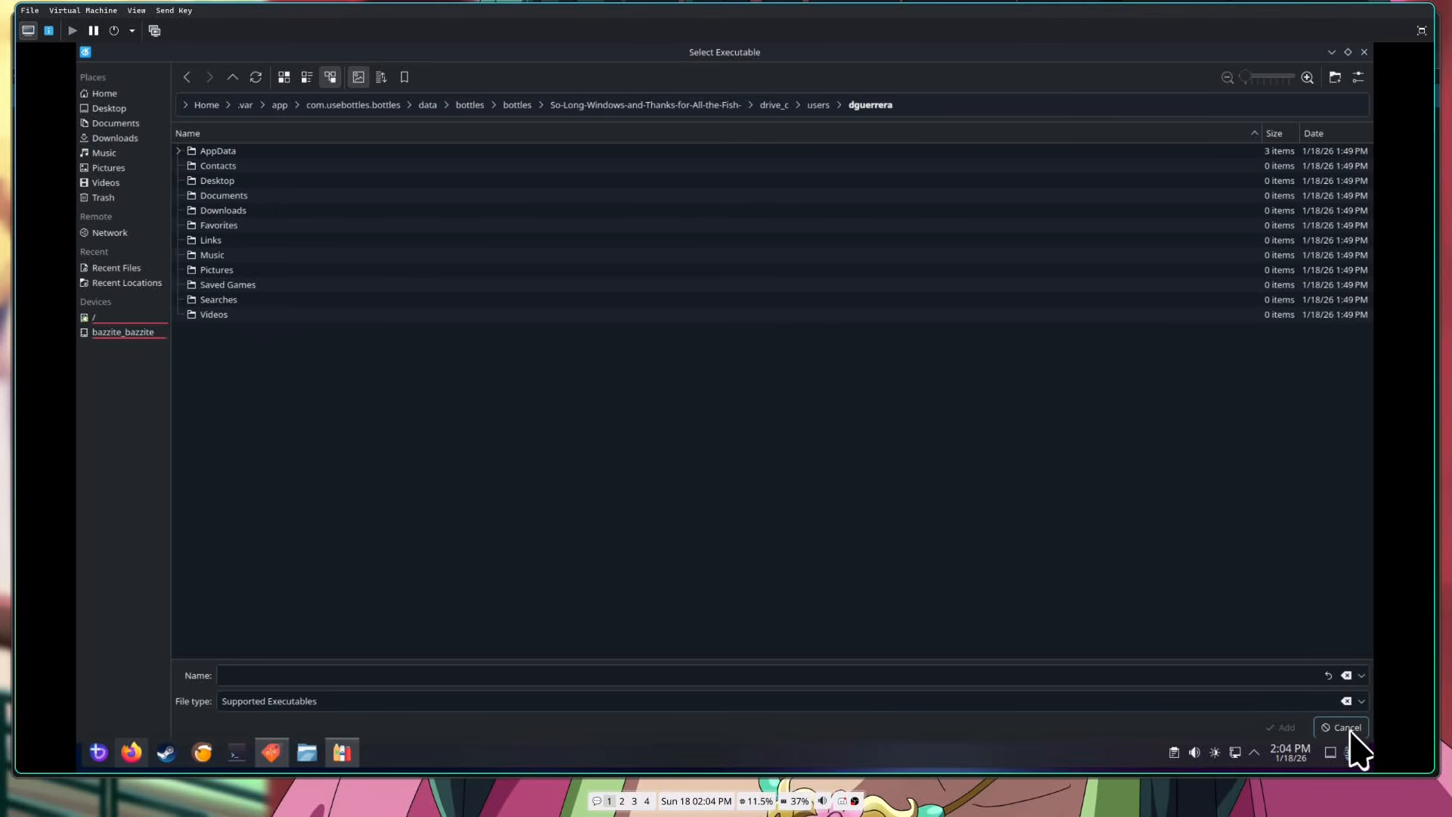
Return to Program Files/CELSYS/CLIP STUDIO 1.5/CLIP STUDIO PAINT and add CLIPStudioPaint.exe to the bottle's Programs.
click(785, 109)
click(279, 154)
double_click(280, 155)
double_click(238, 157)
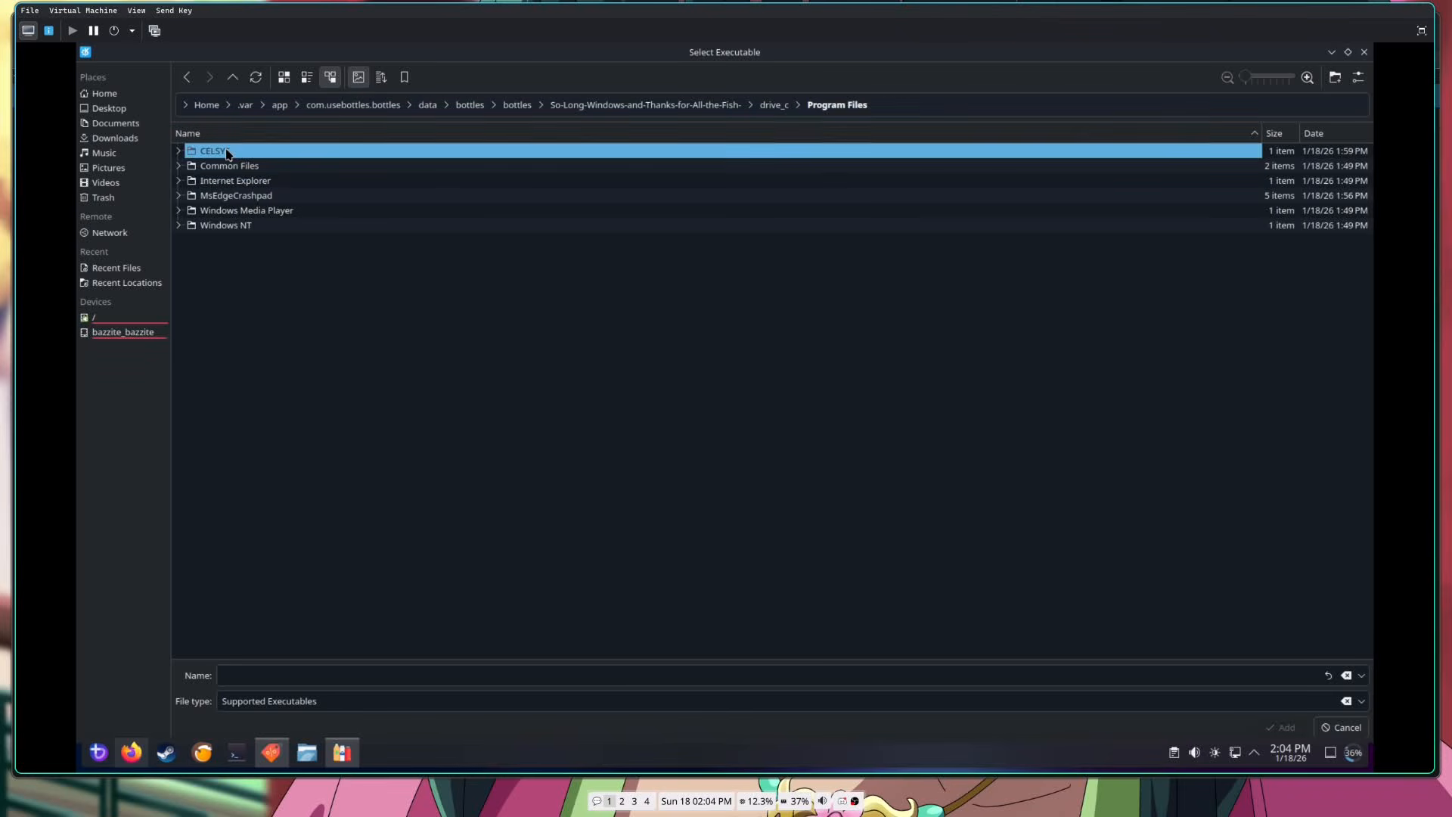
double_click(238, 153)
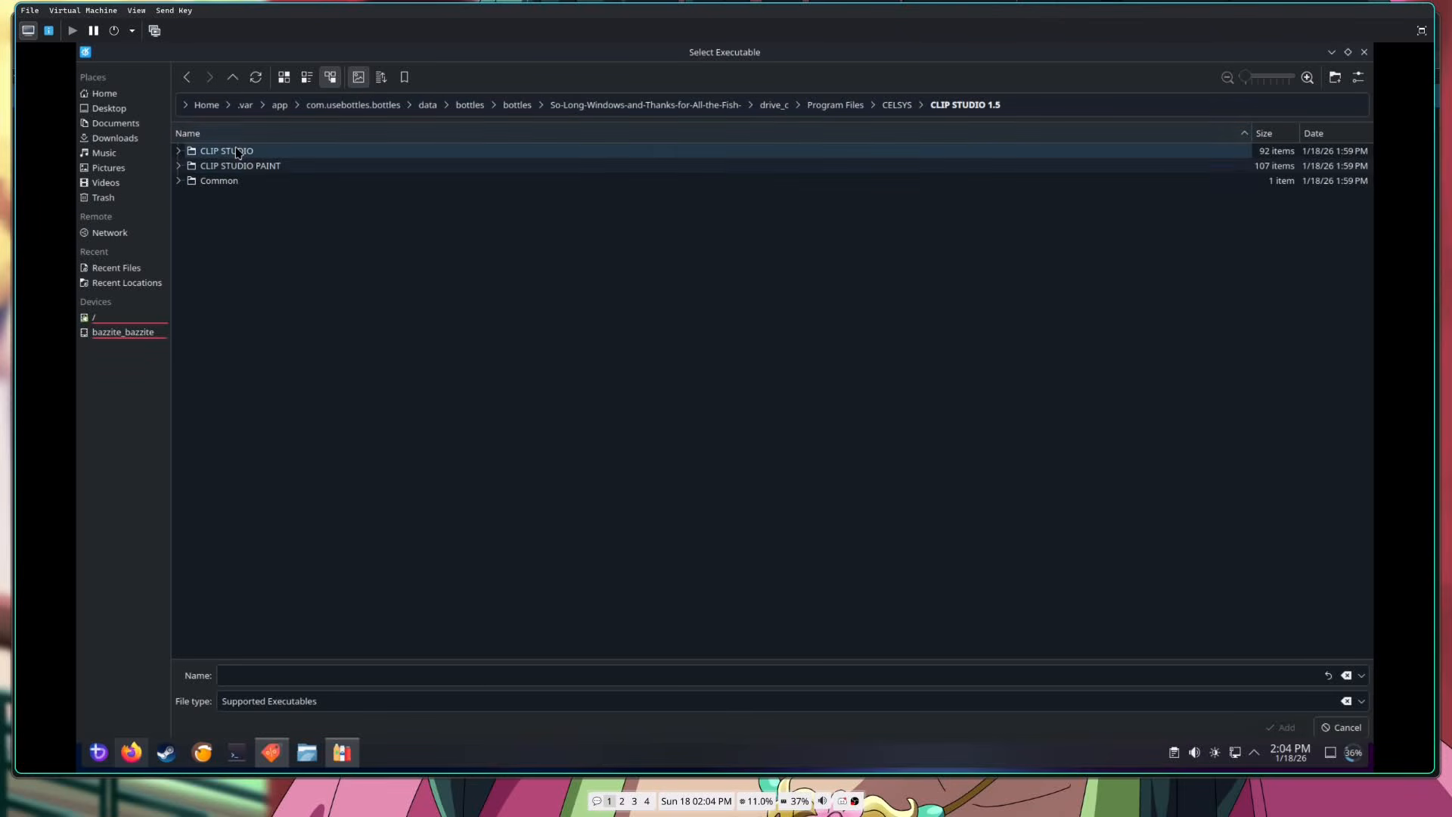
double_click(235, 166)
click(252, 242)
double_click(252, 242)
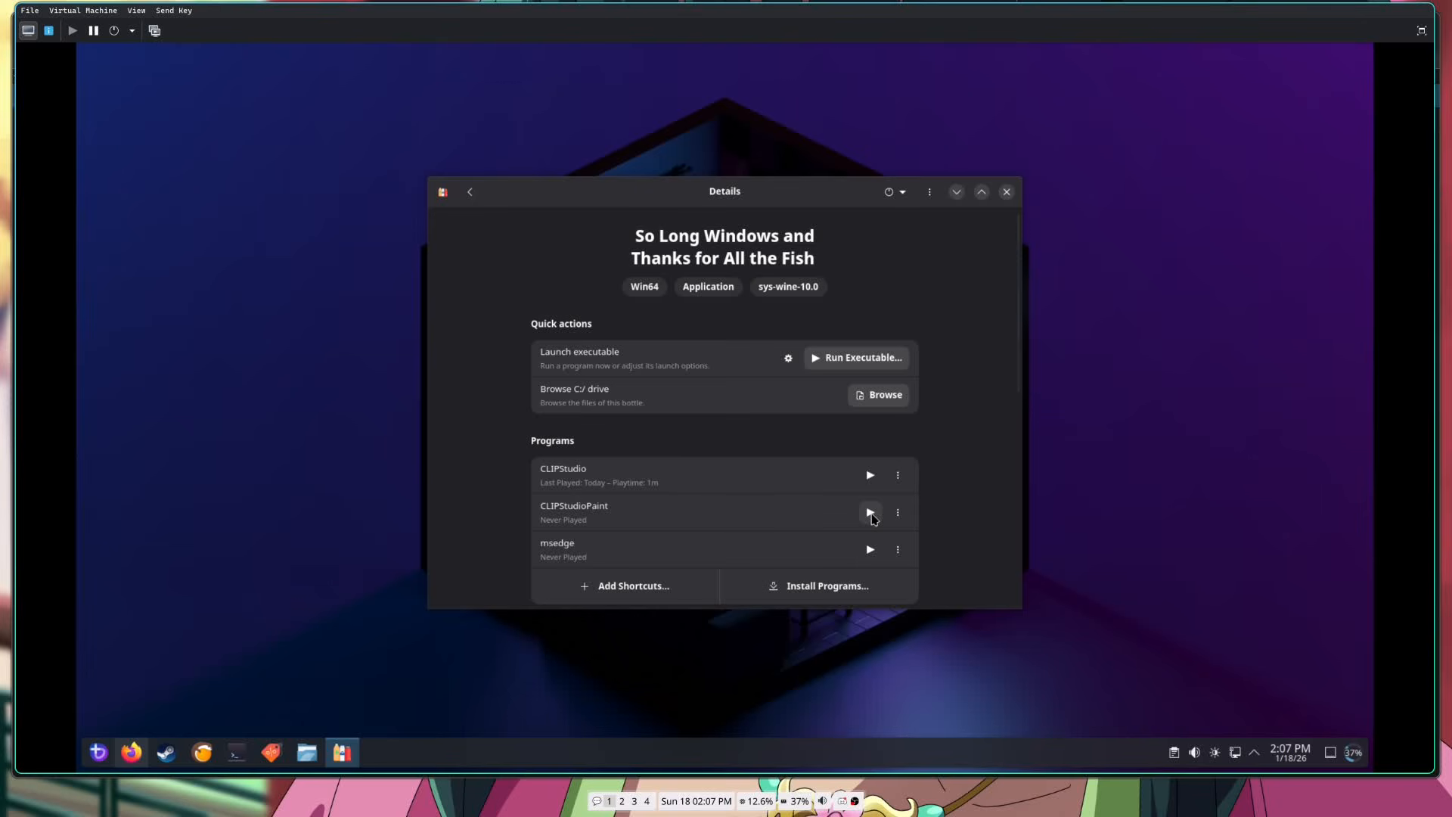
Launch CLIPStudioPaint from the bottle in the PRO edition and dismiss the tutorial, offline page and unsupported-OS dialogs.
click(871, 513)
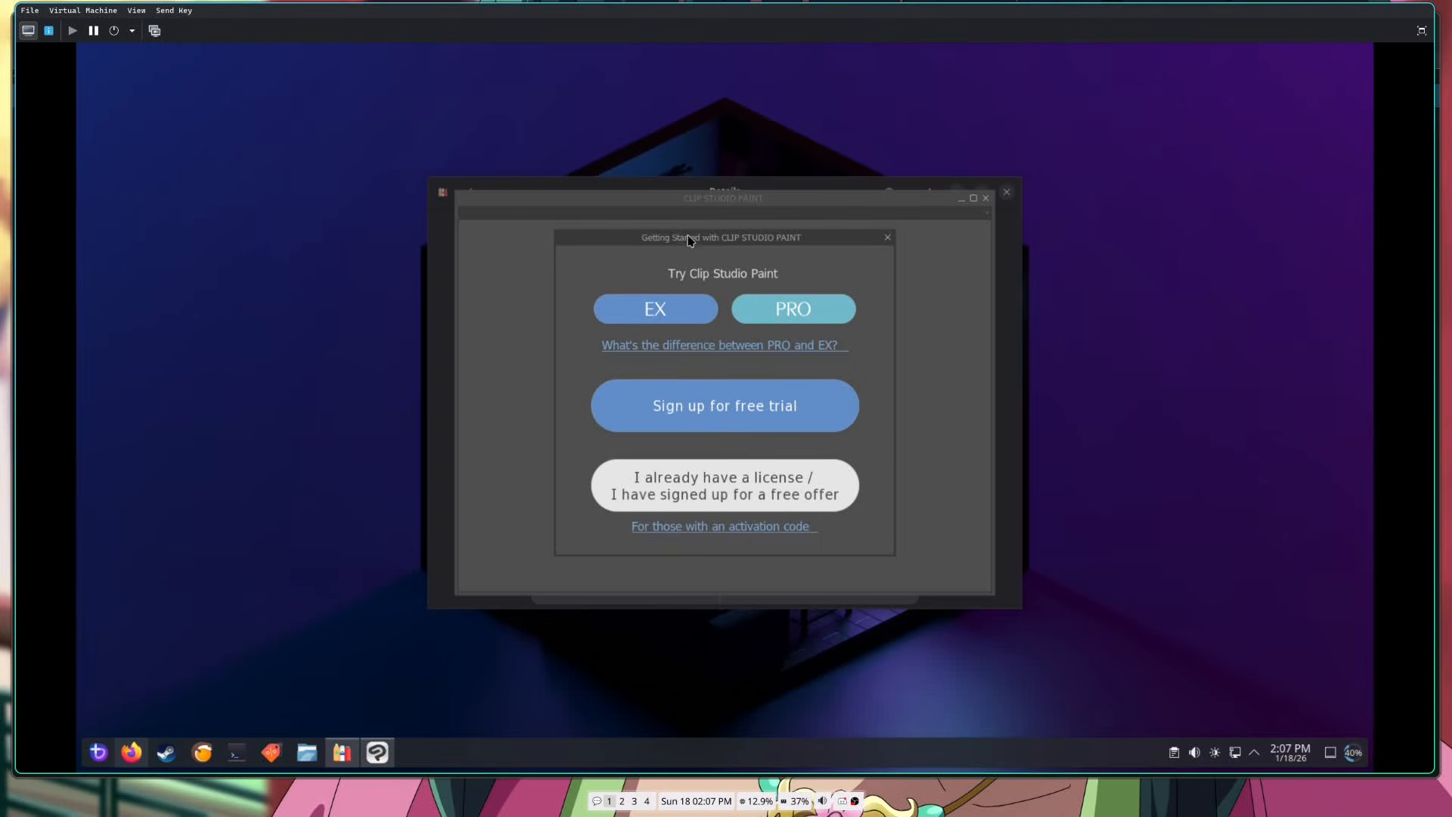
click(795, 309)
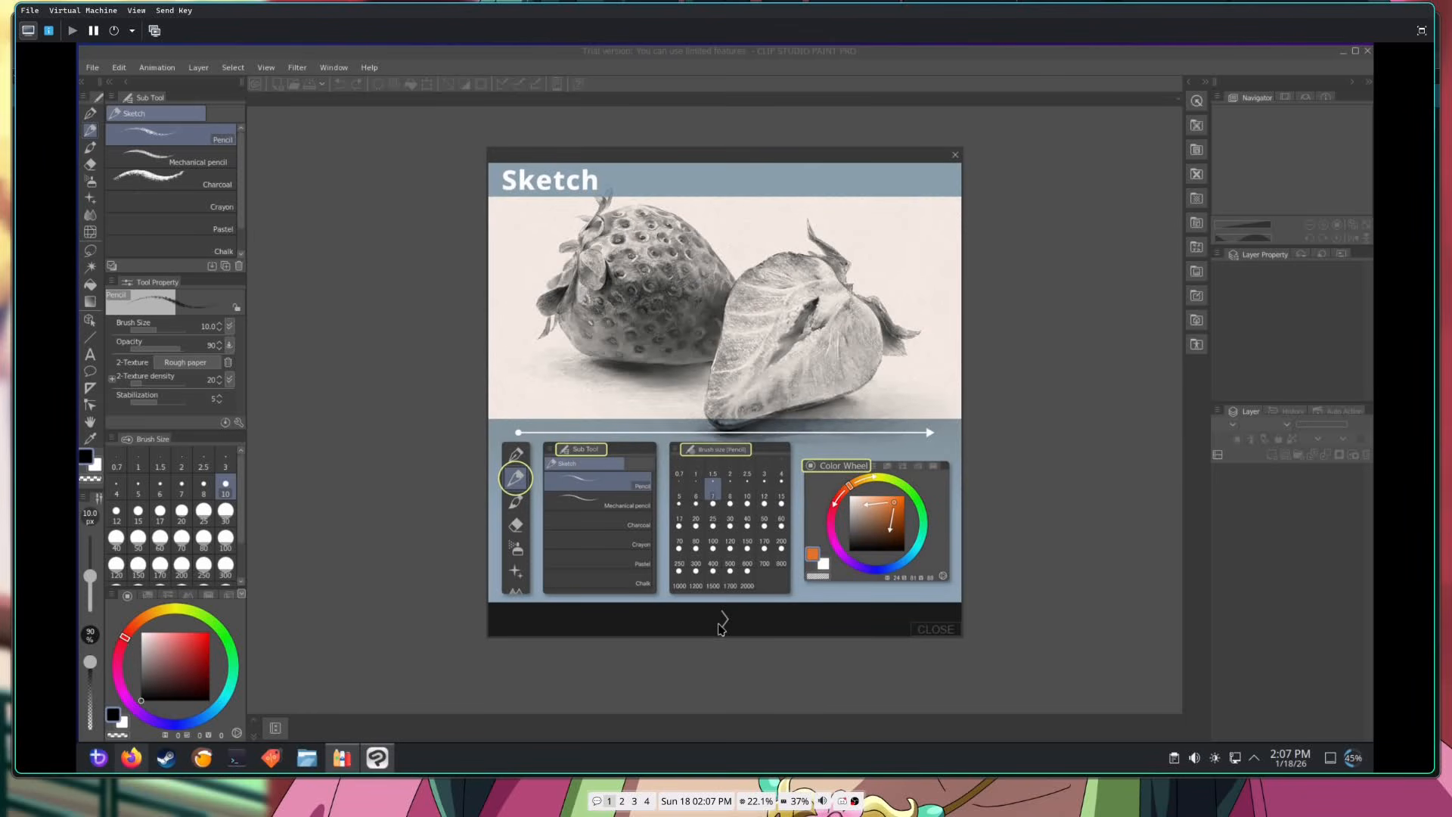
click(937, 632)
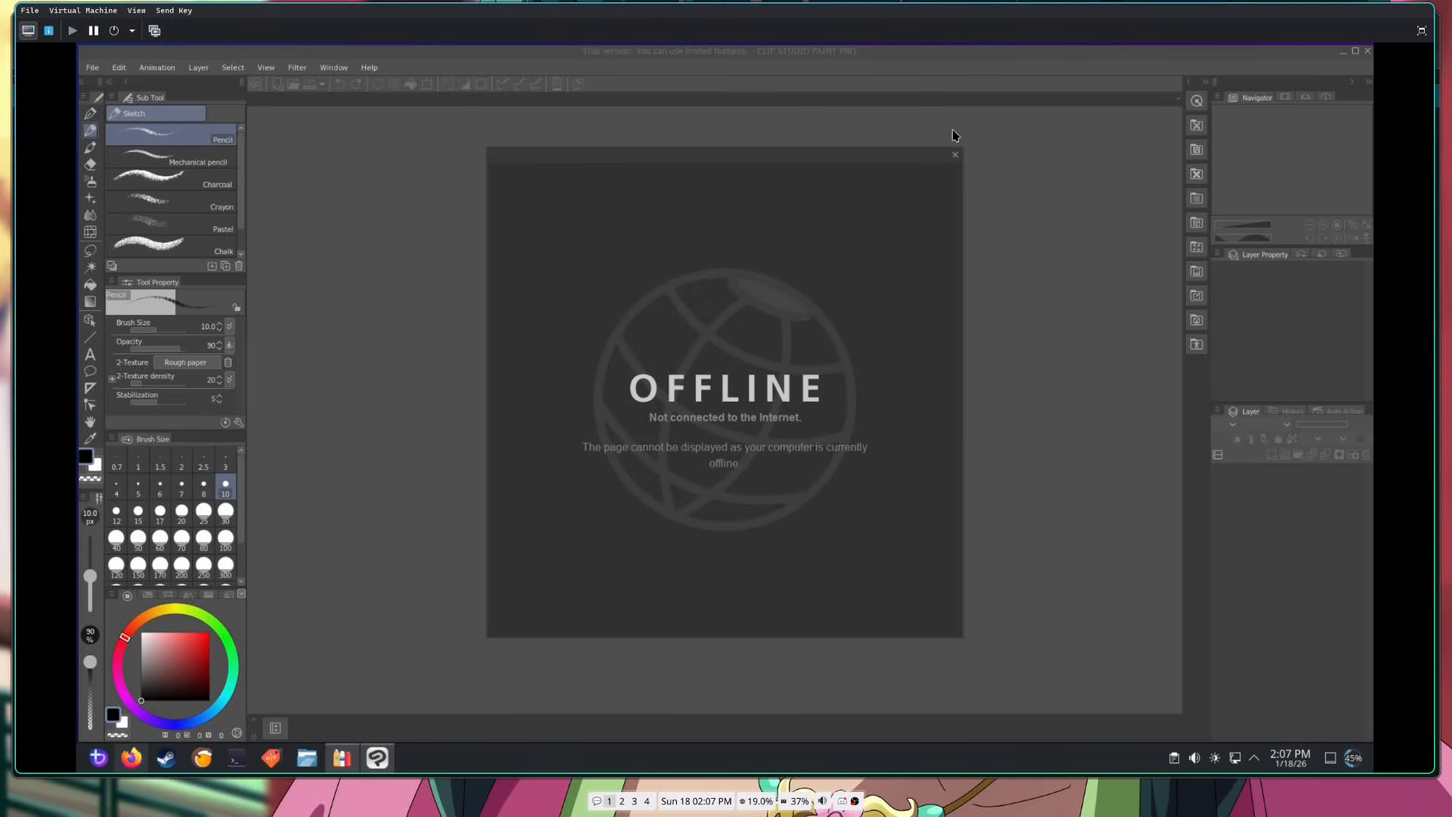
click(955, 155)
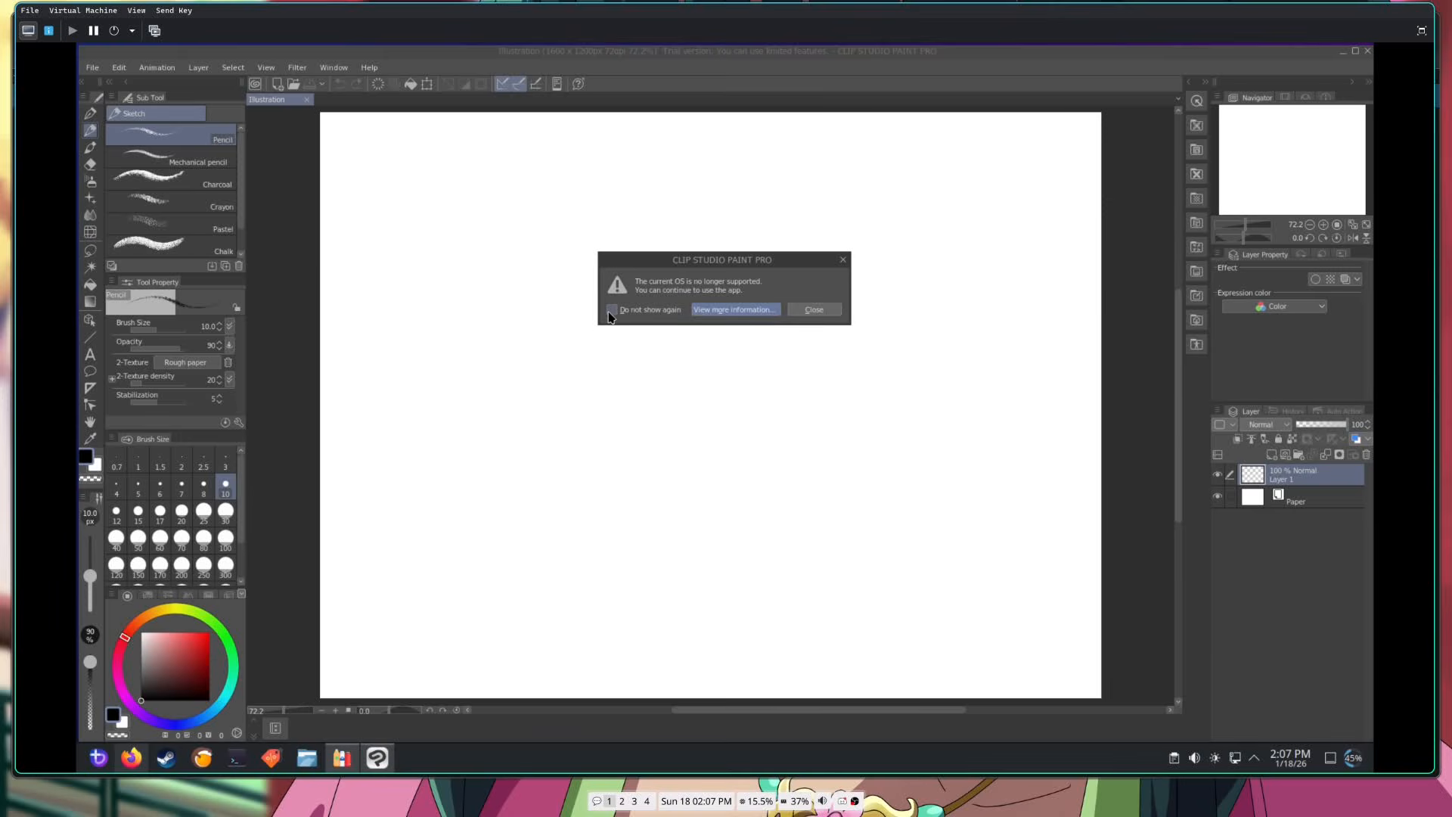
click(810, 311)
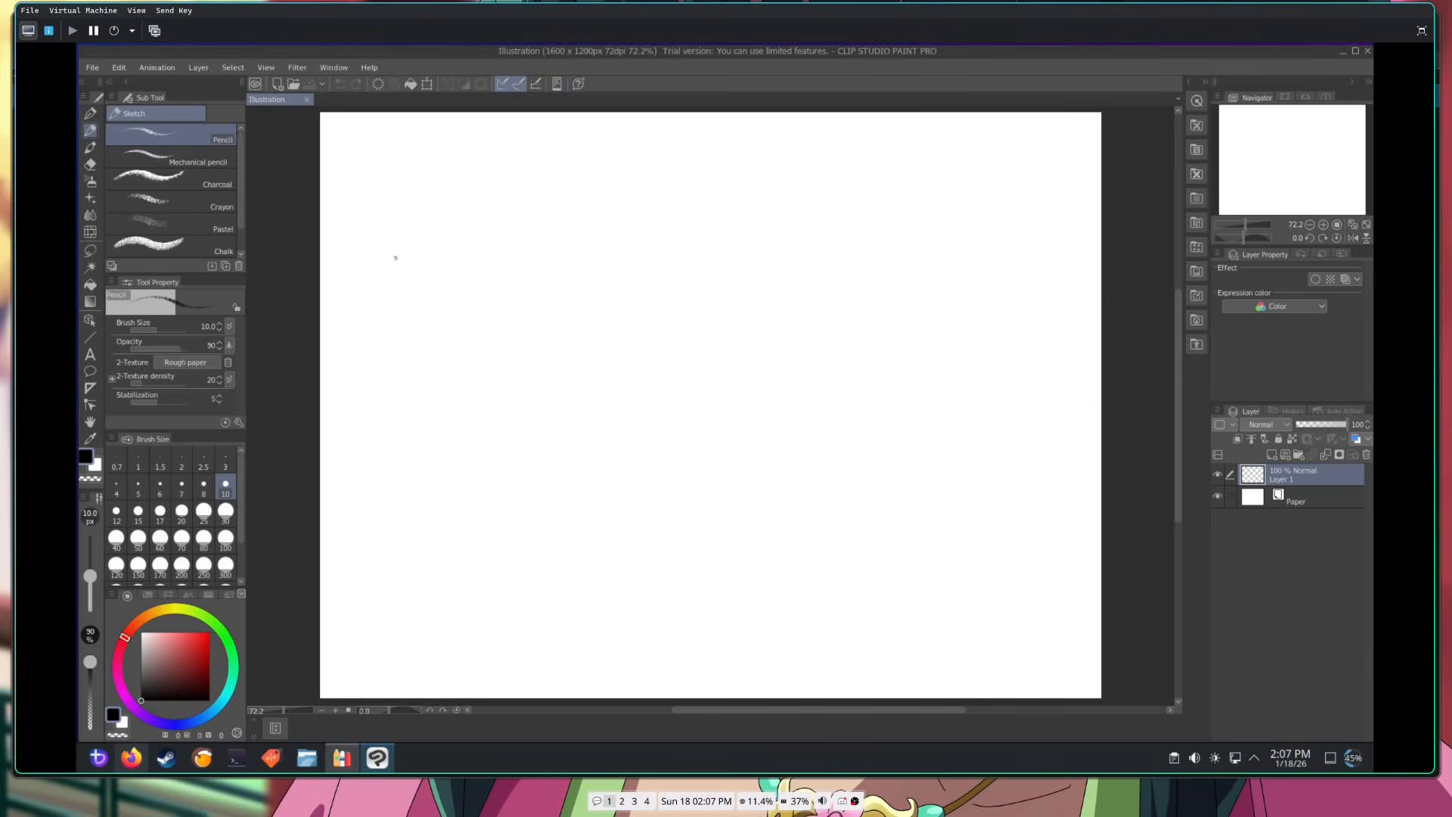
Draw a long freehand test line across the blank canvas with the Pencil.
mouse_move(401, 180)
mouse_down()
mouse_move(851, 514)
mouse_move(757, 234)
mouse_move(729, 226)
mouse_up()
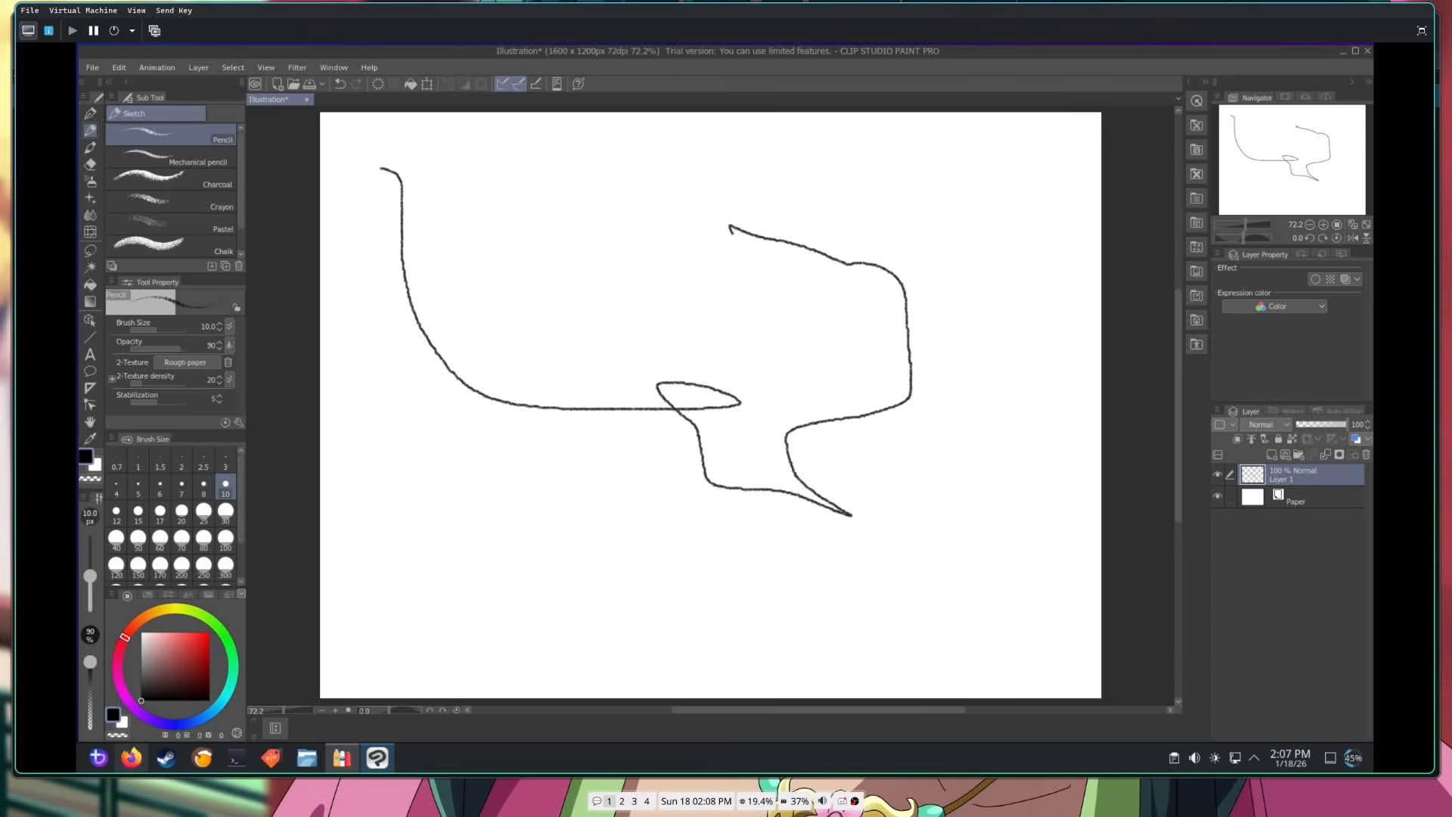
Enable mouse mode in tablet driver settings under the Tablet preferences and apply the change.
click(93, 68)
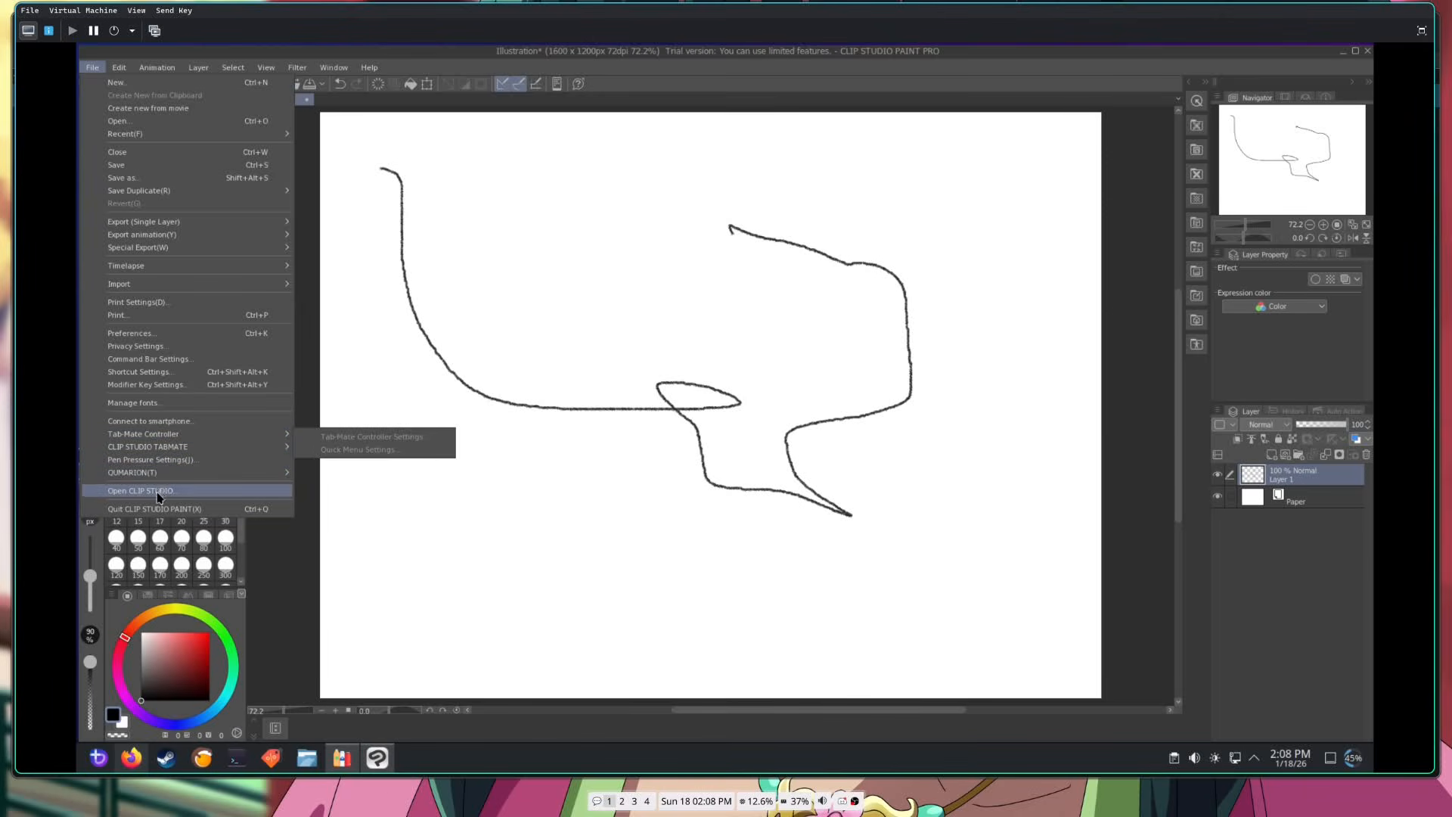
click(143, 333)
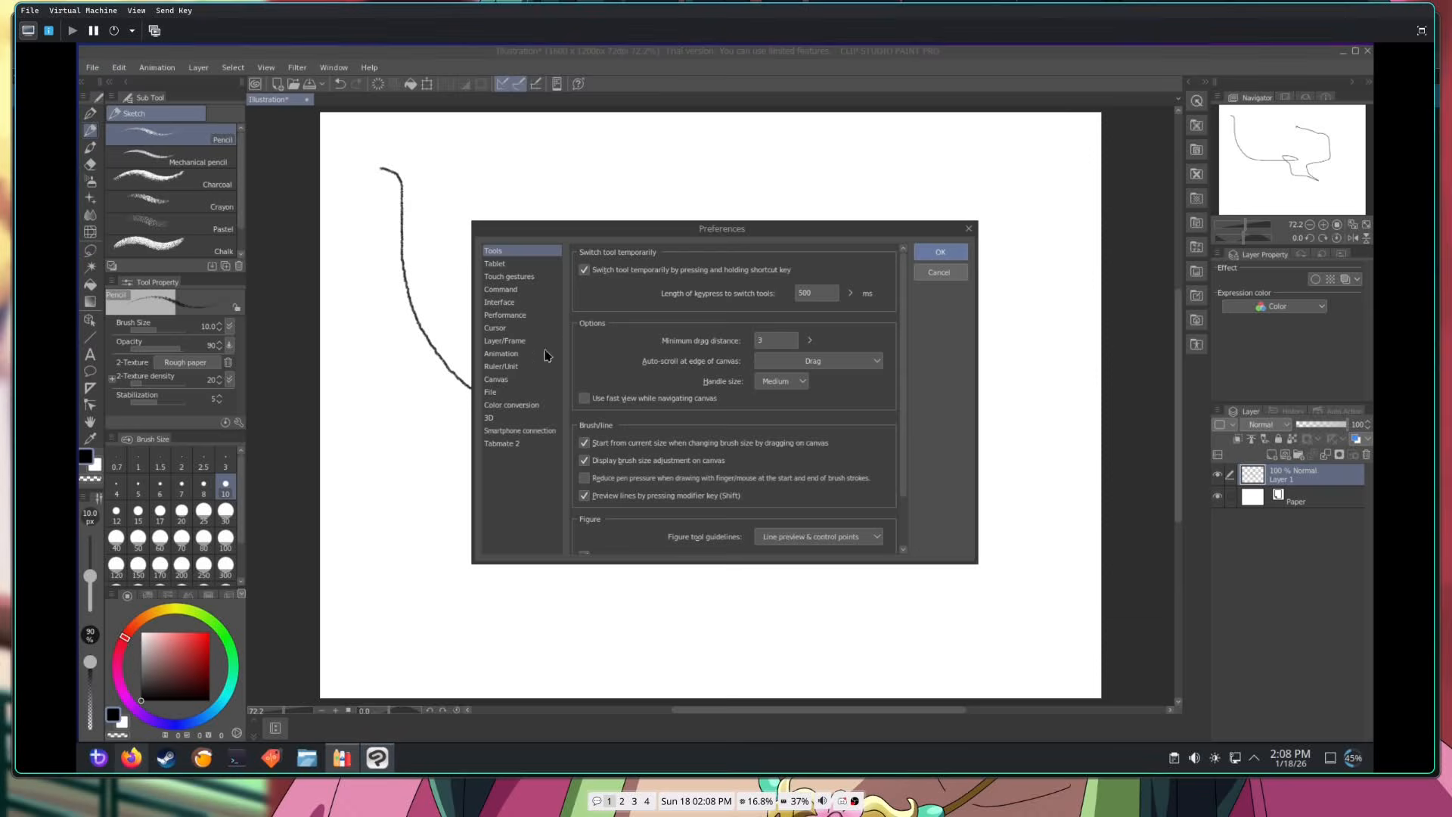
click(529, 264)
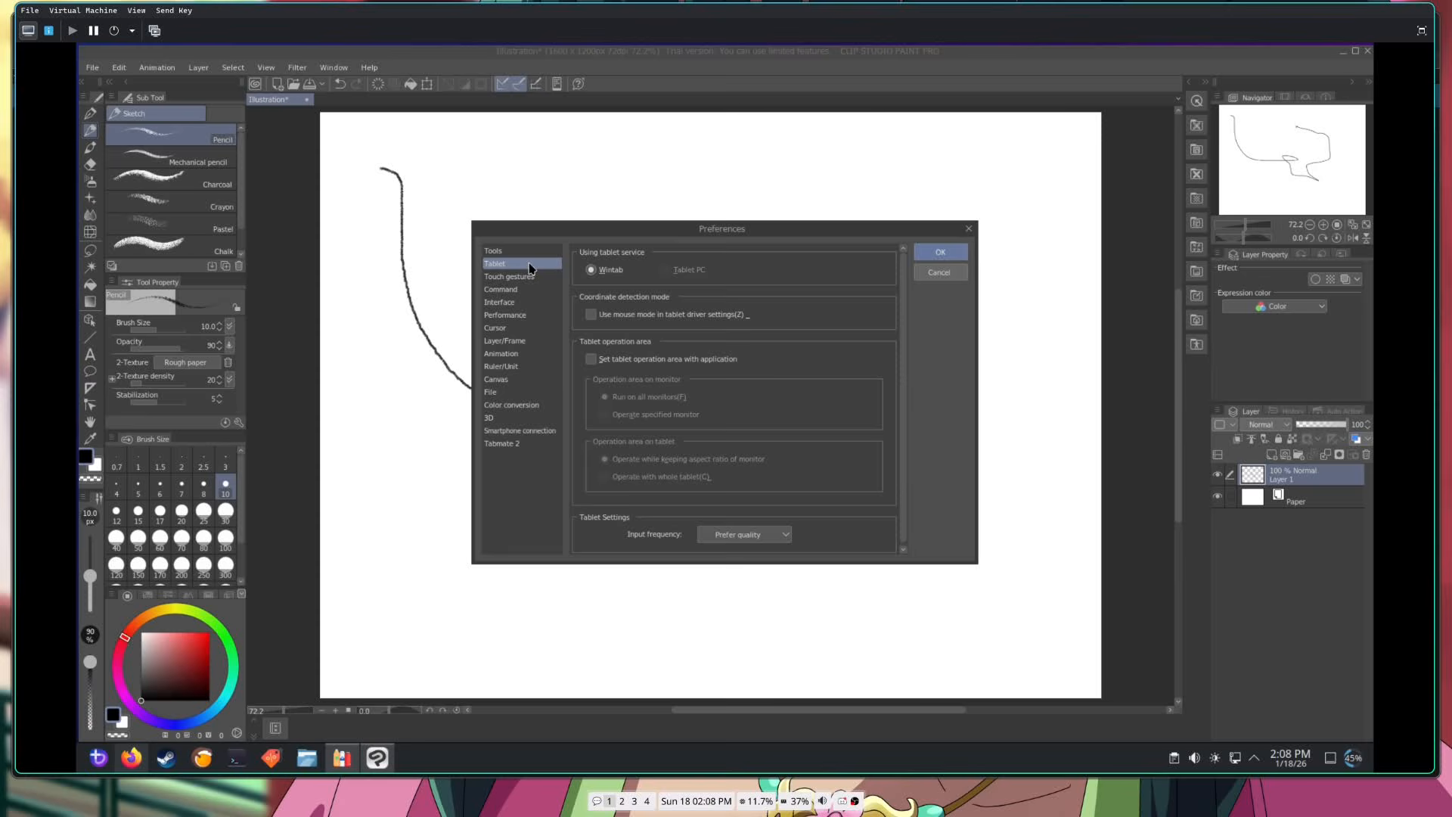
click(593, 321)
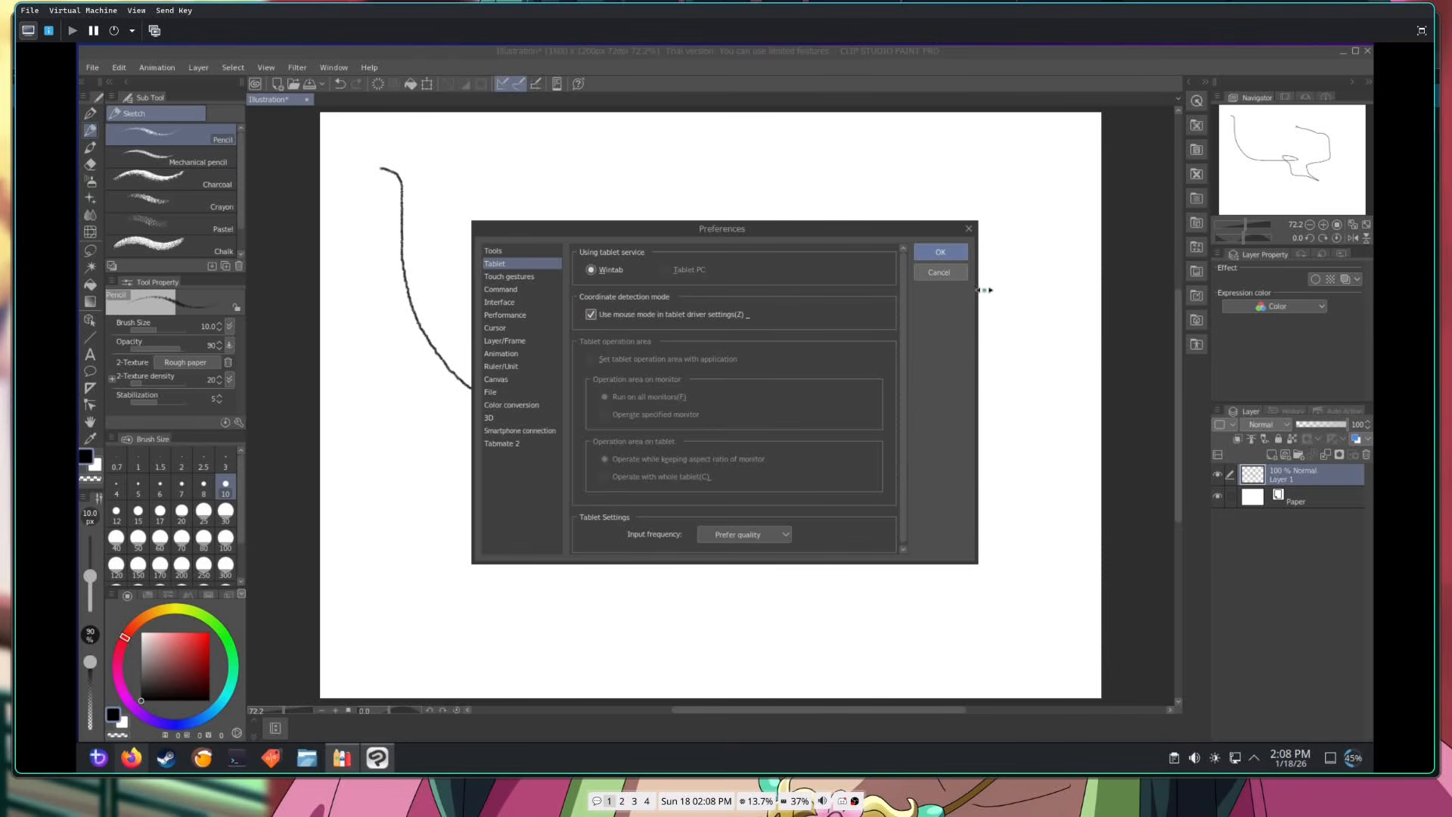
click(591, 315)
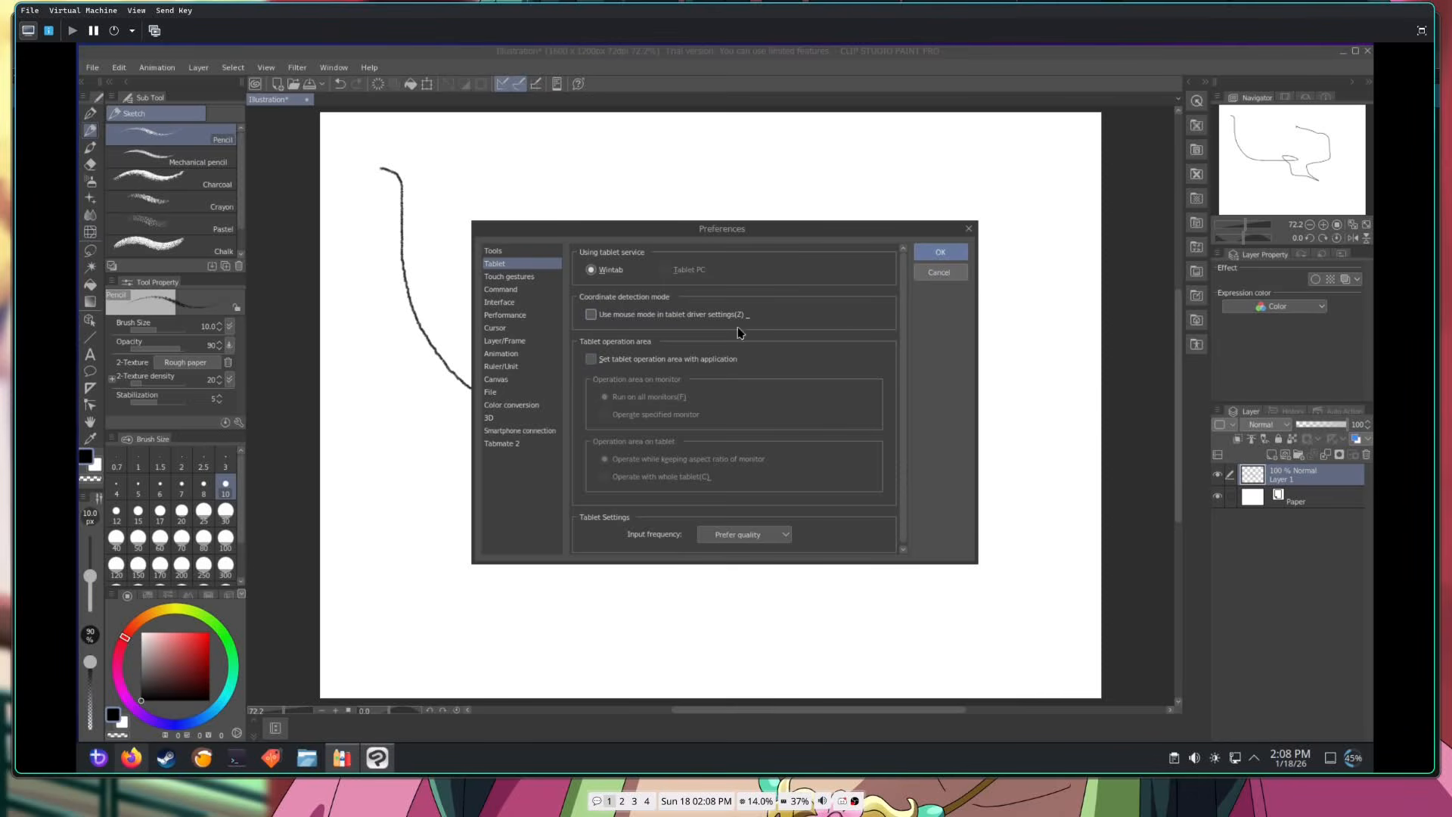
click(592, 314)
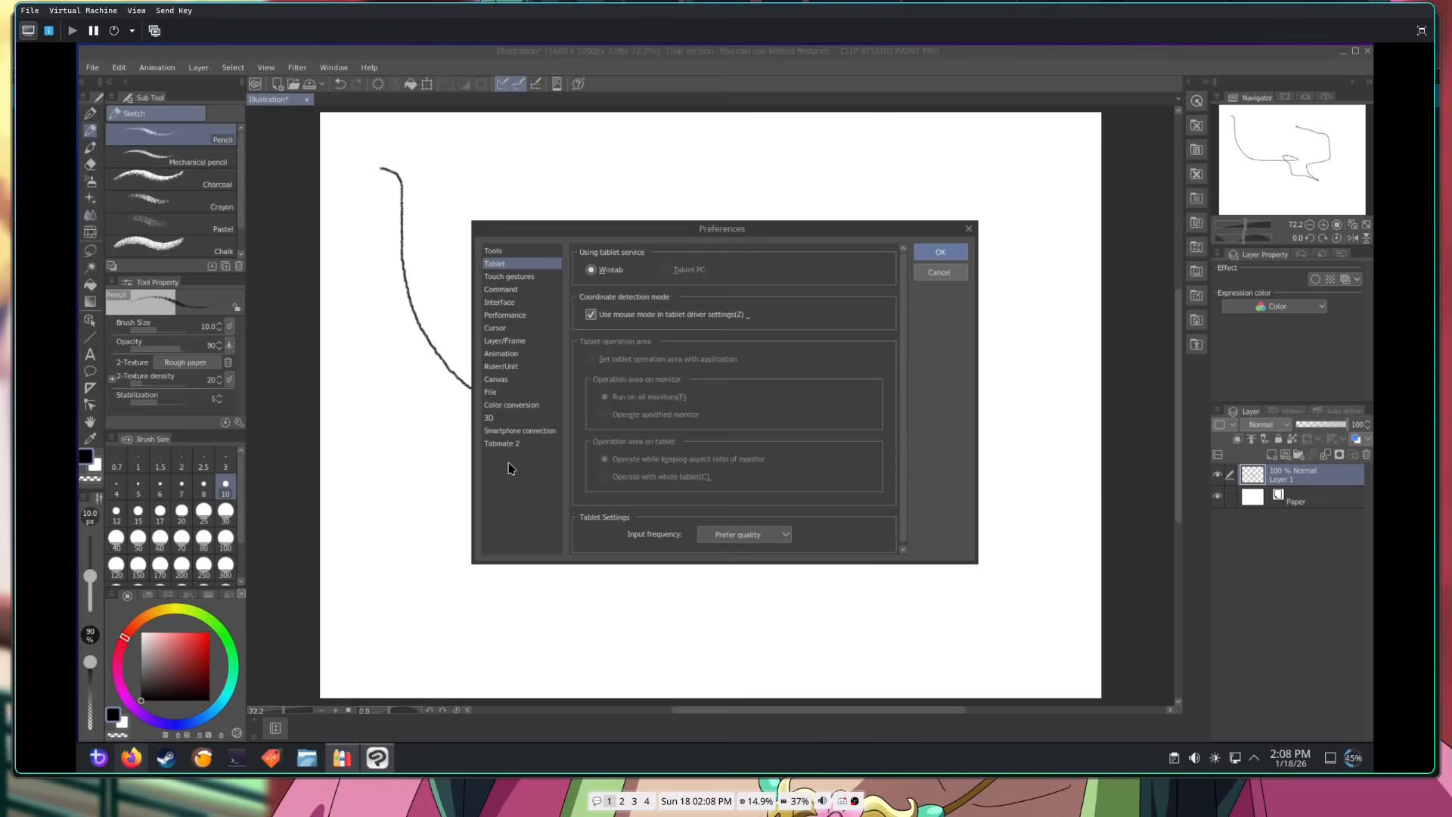
scroll(804, 380, down, 1)
click(940, 252)
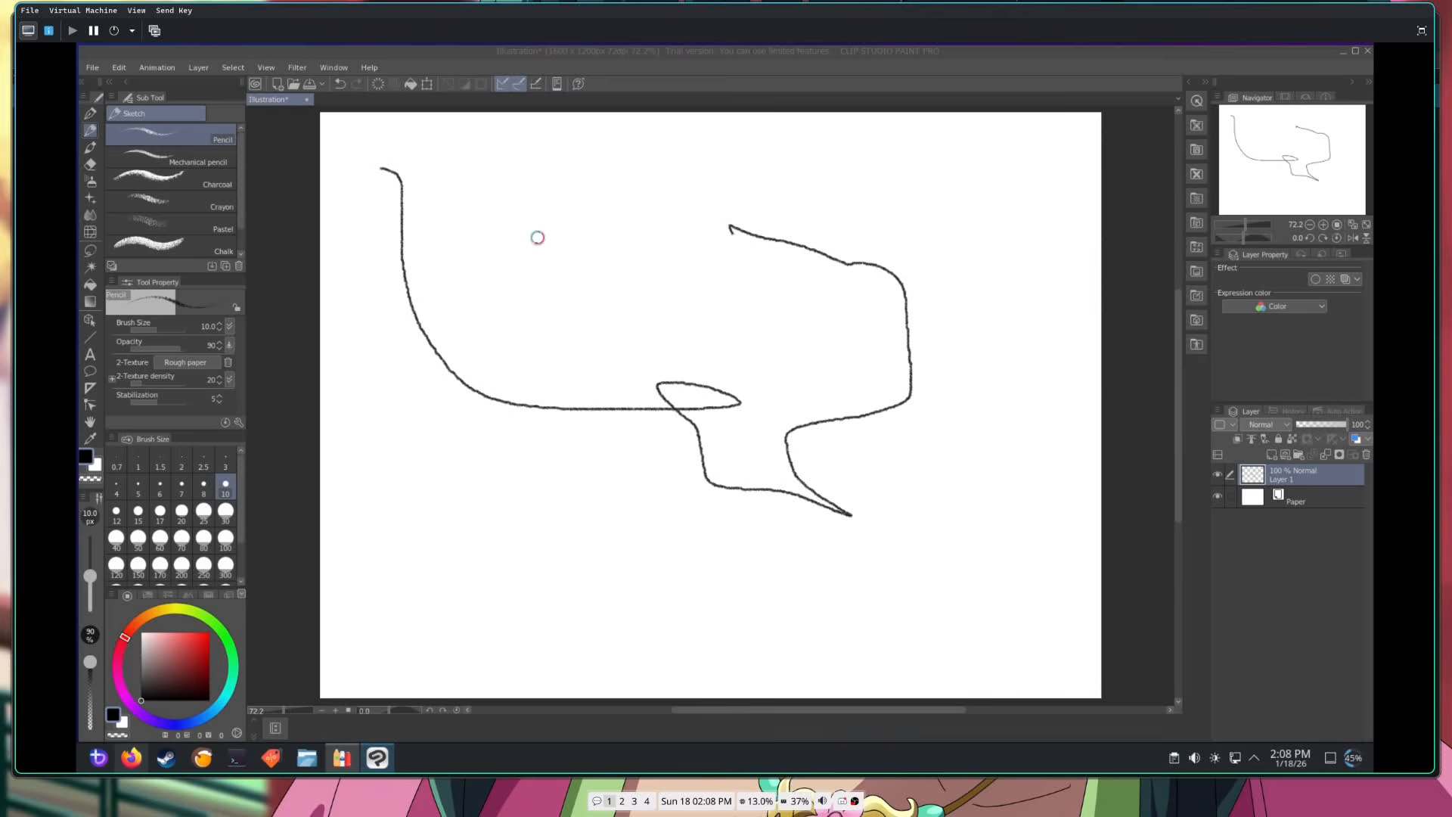
Draw two freehand test strokes on the canvas with the Pencil and two more with the Brush tool.
drag(517, 210, 626, 489)
drag(520, 538, 751, 581)
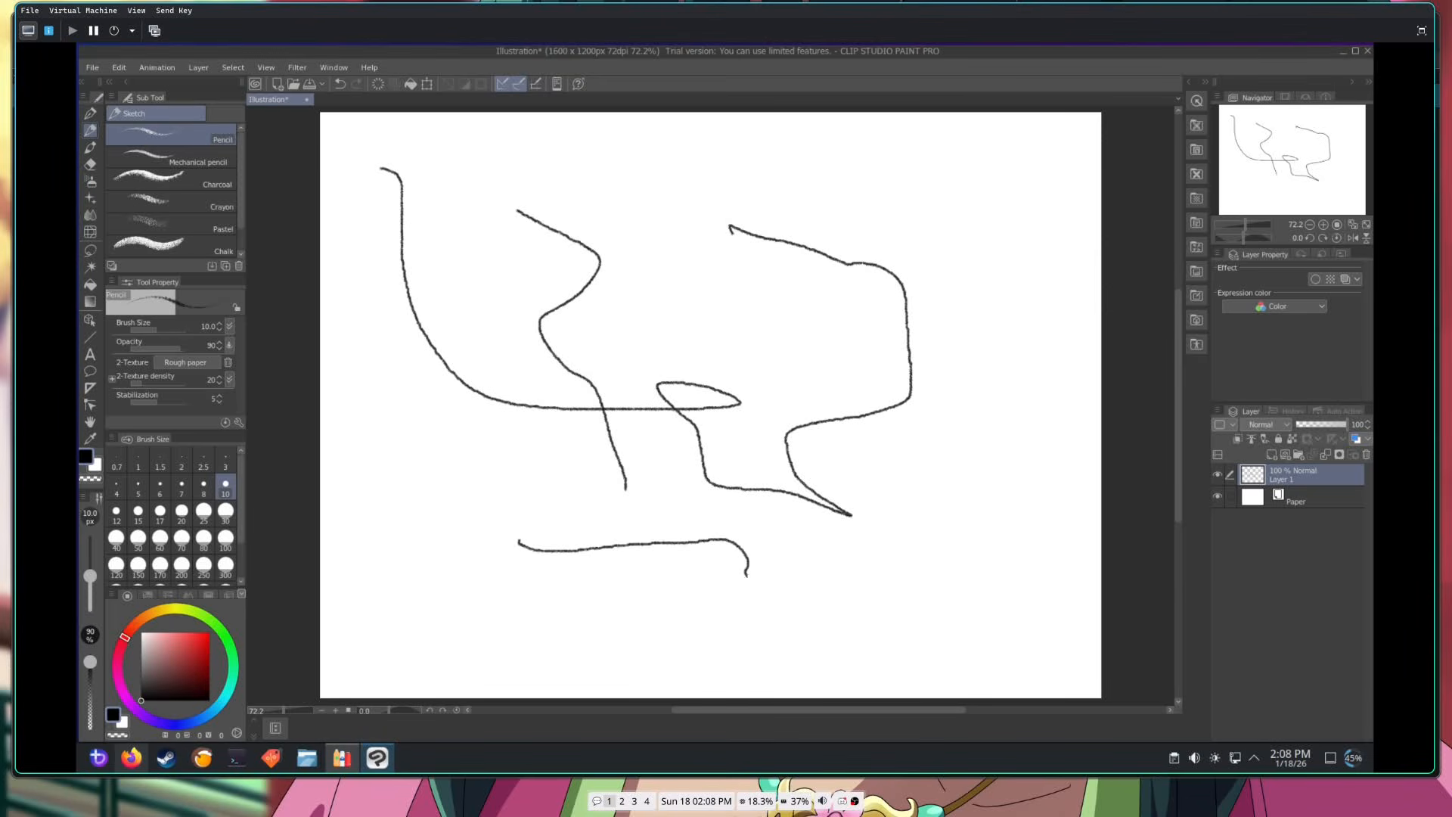
click(90, 147)
mouse_move(593, 201)
mouse_down()
mouse_move(701, 331)
mouse_move(990, 378)
mouse_up()
mouse_move(737, 352)
mouse_down()
mouse_move(816, 287)
mouse_move(987, 393)
mouse_move(628, 450)
mouse_up()
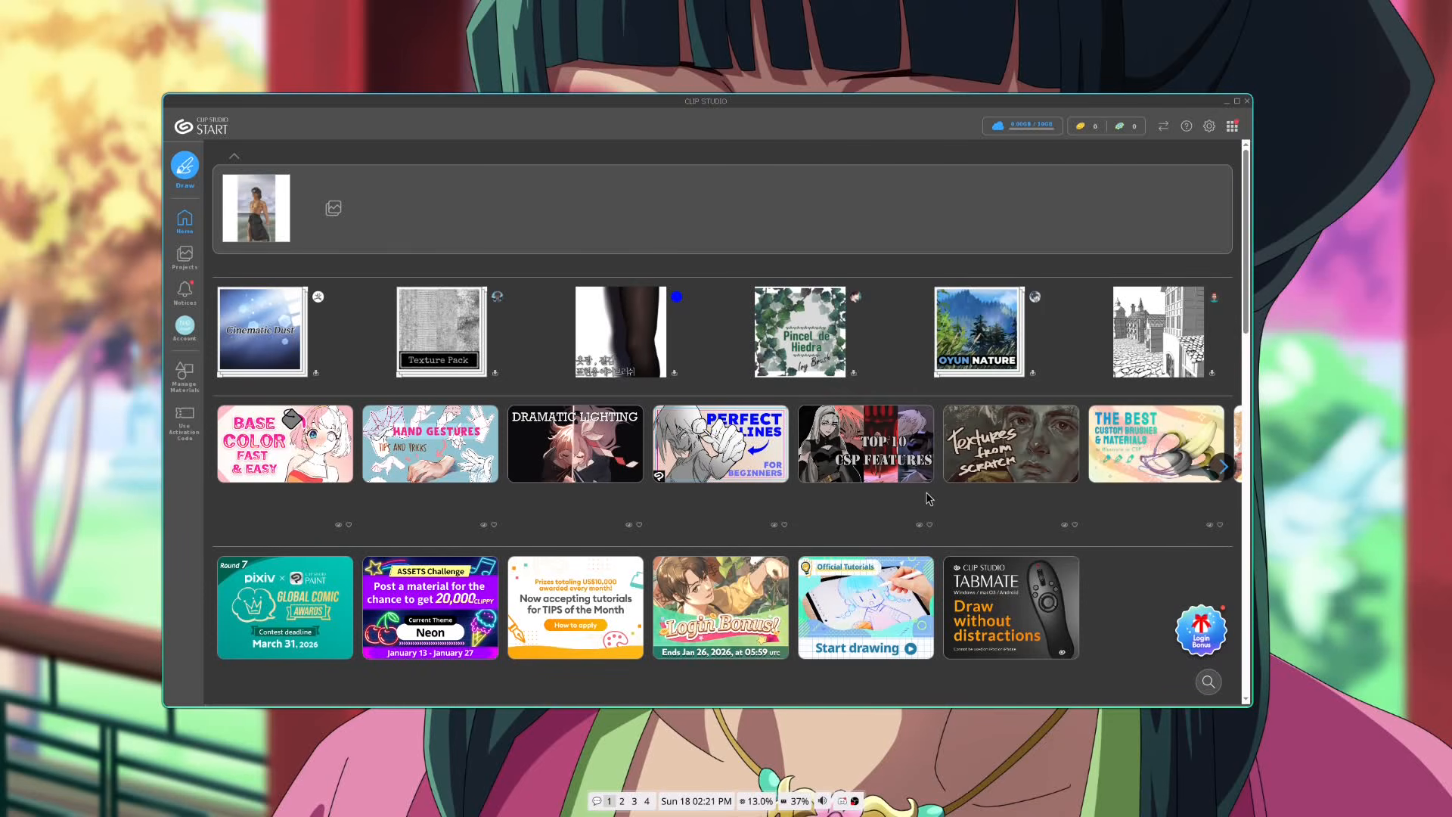
In the CLIP STUDIO launcher, open the Login Bonus page, claim the day 01 bonus and look over the page.
scroll(568, 540, down, 3)
scroll(569, 540, down, 3)
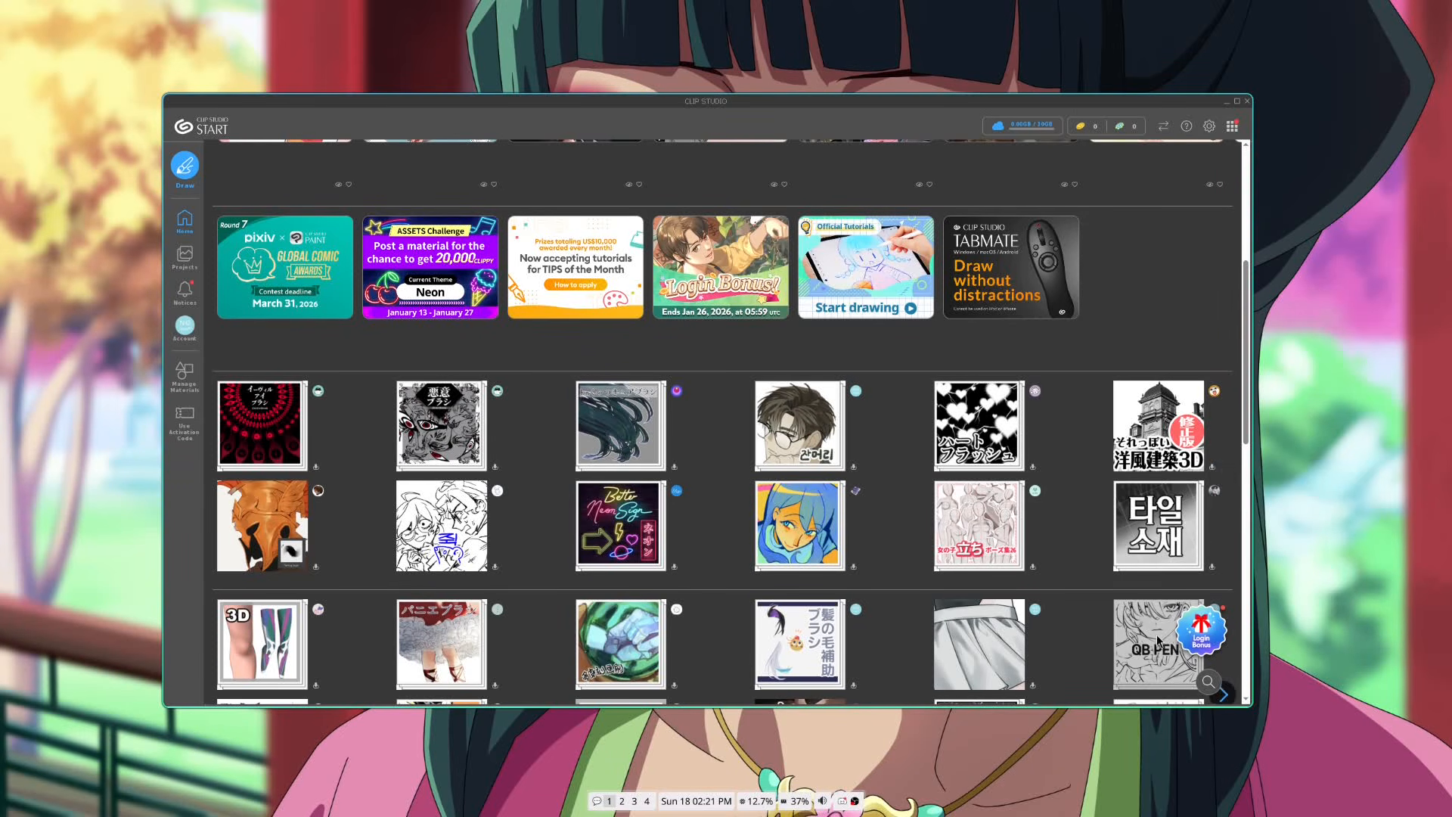
scroll(908, 491, down, 2)
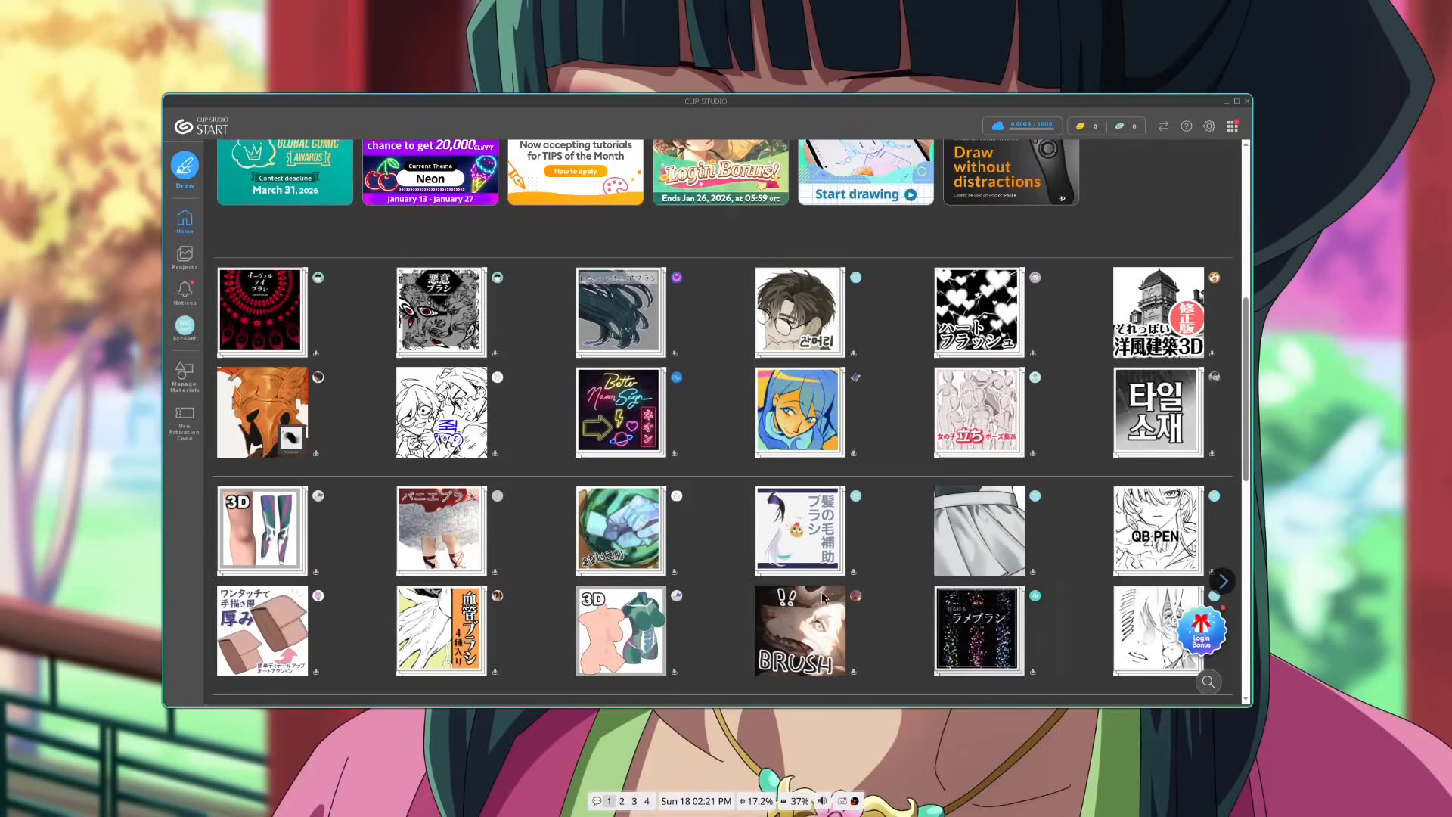
scroll(857, 597, down, 2)
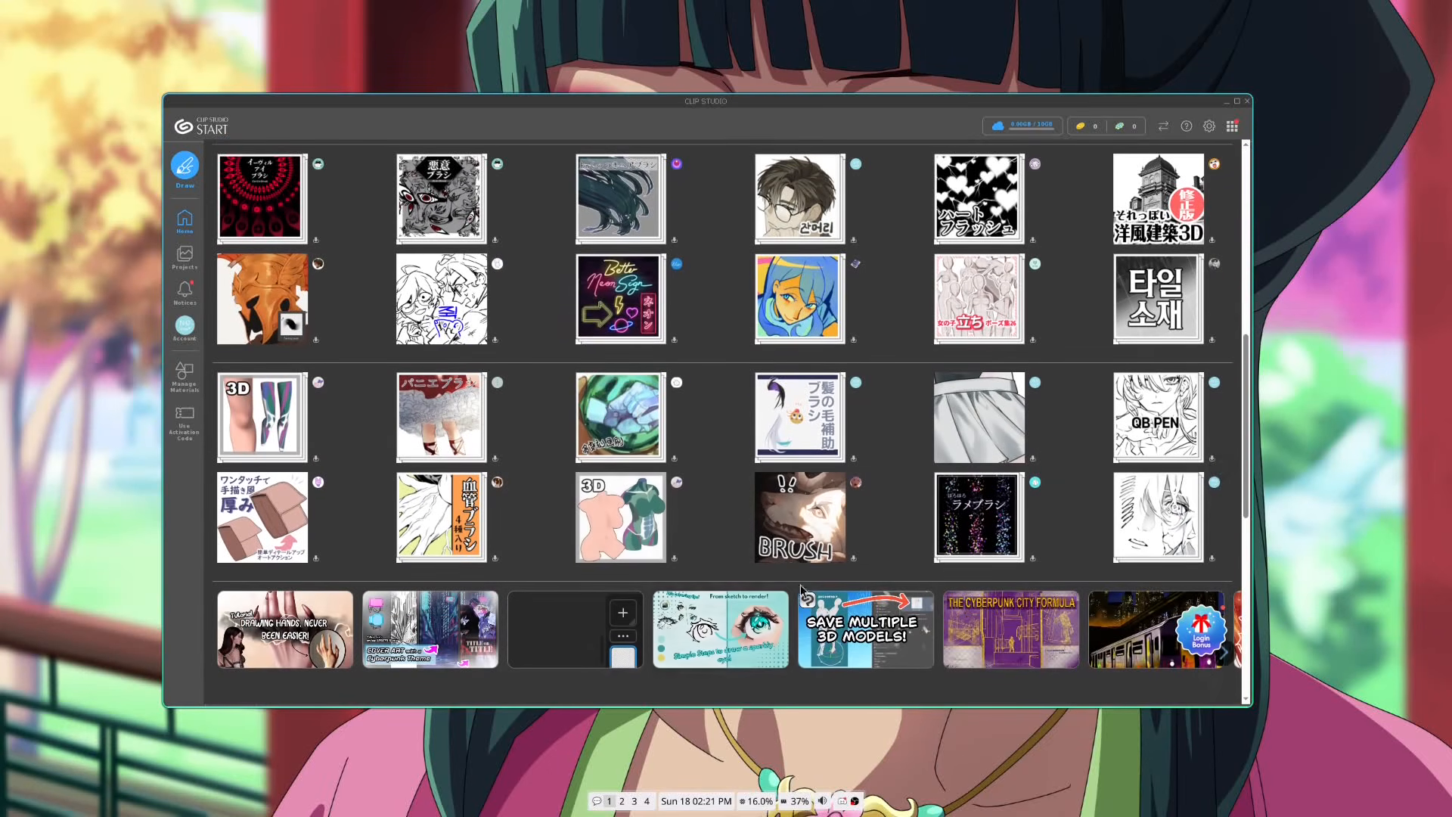
click(1203, 638)
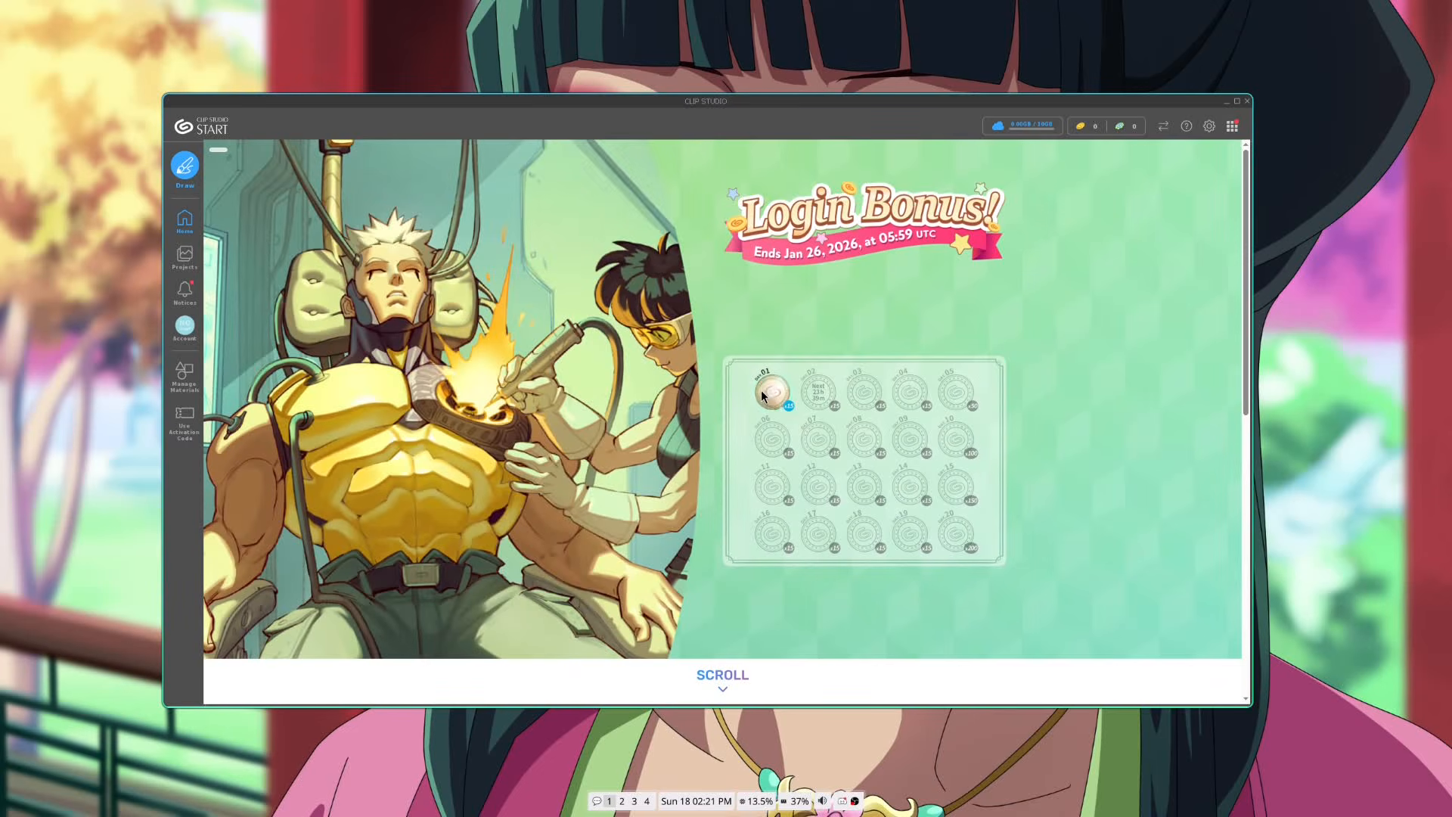
click(763, 395)
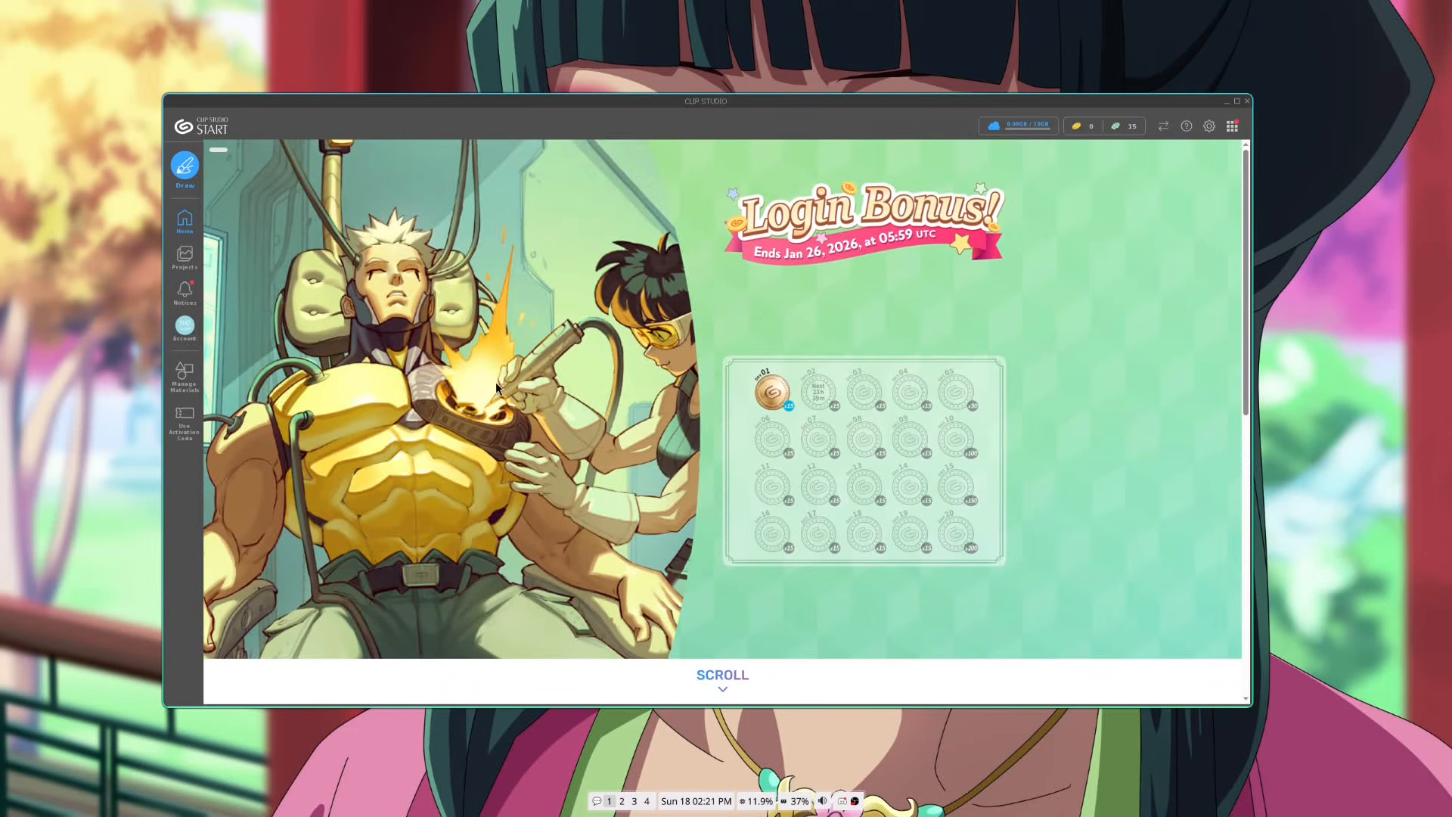
scroll(591, 493, down, 6)
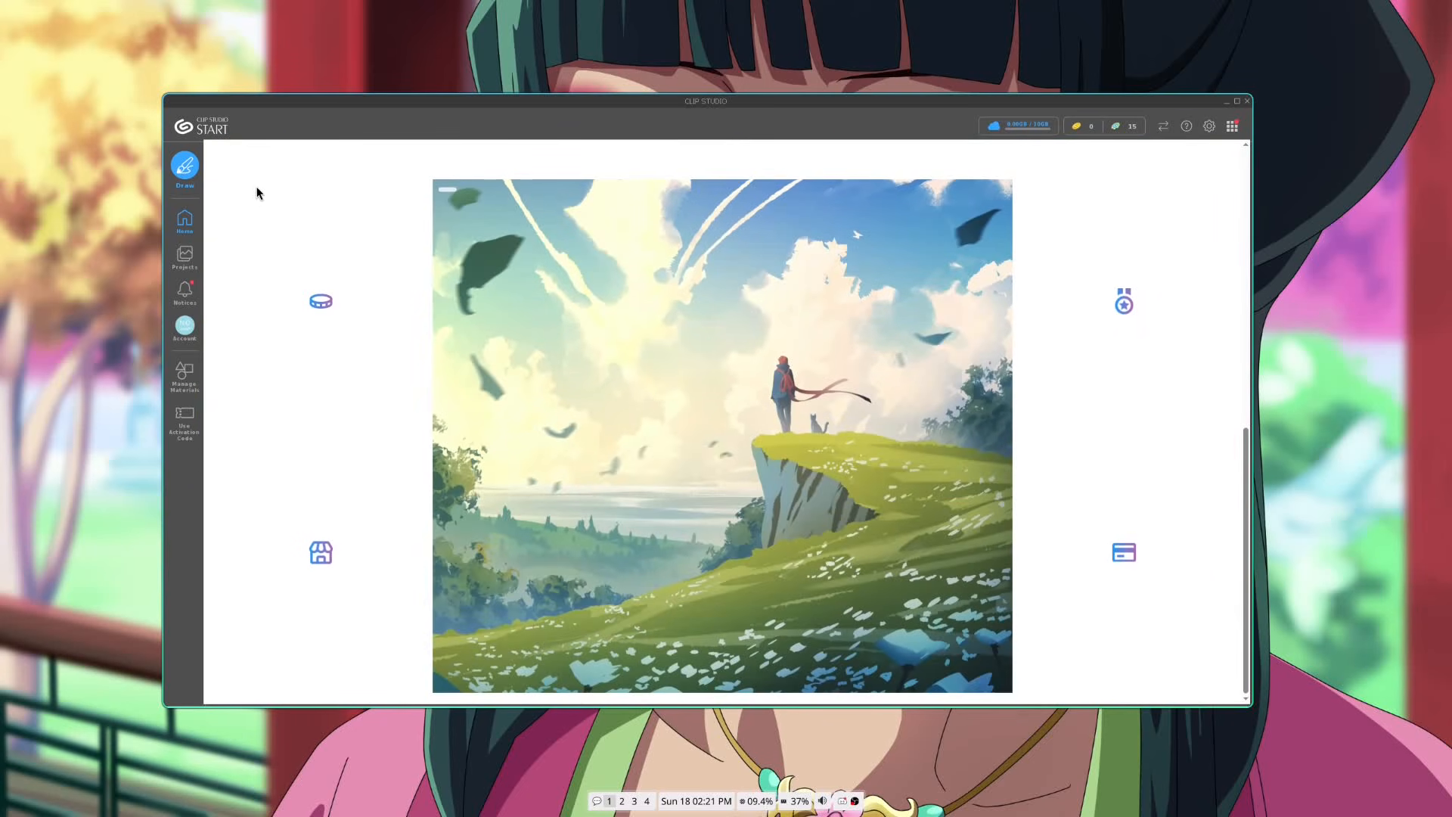
scroll(282, 208, up, 7)
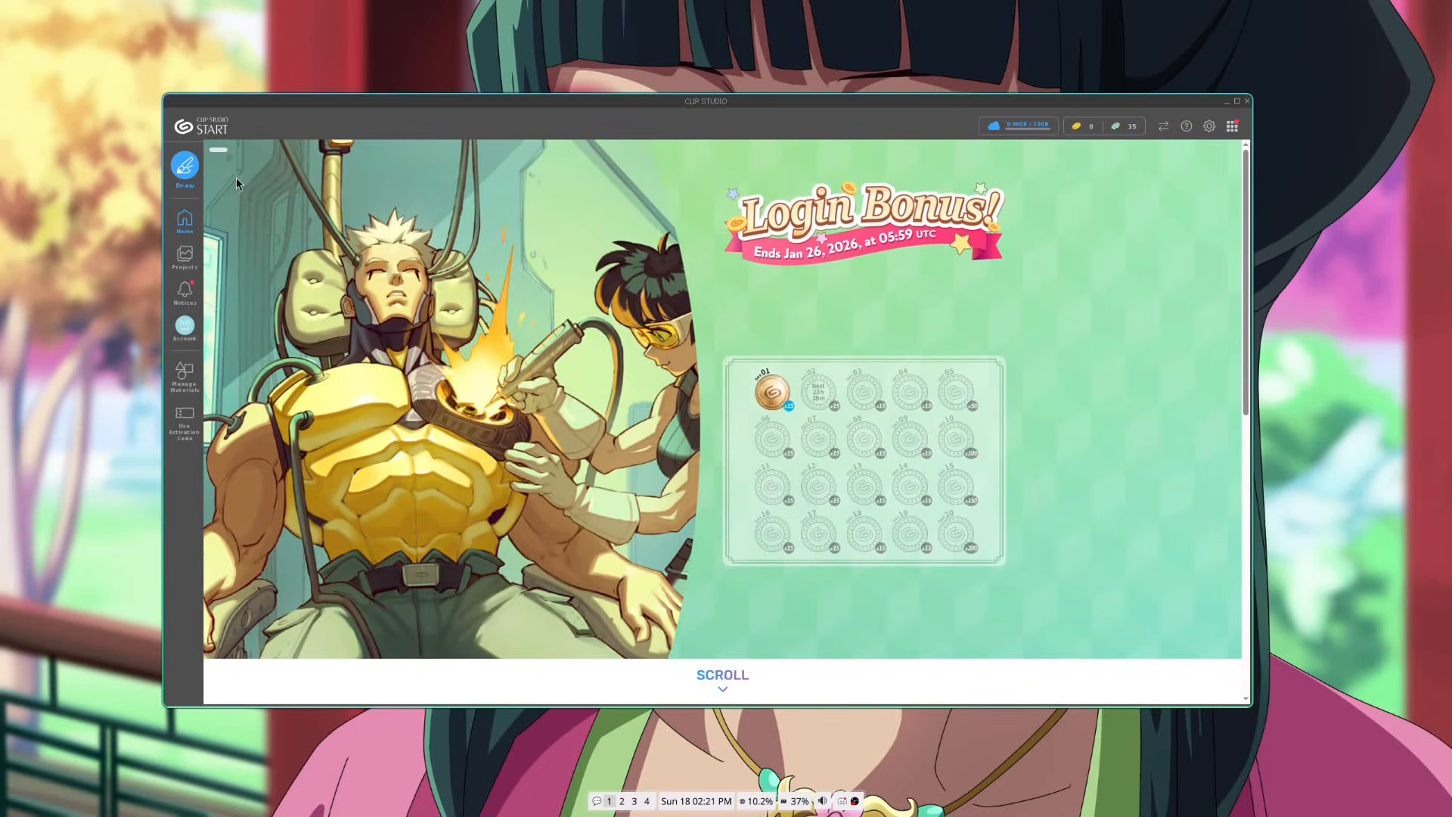
Return to the home page, open the HN Sticking Hairbrush asset, download it and close the checkout notice.
click(197, 217)
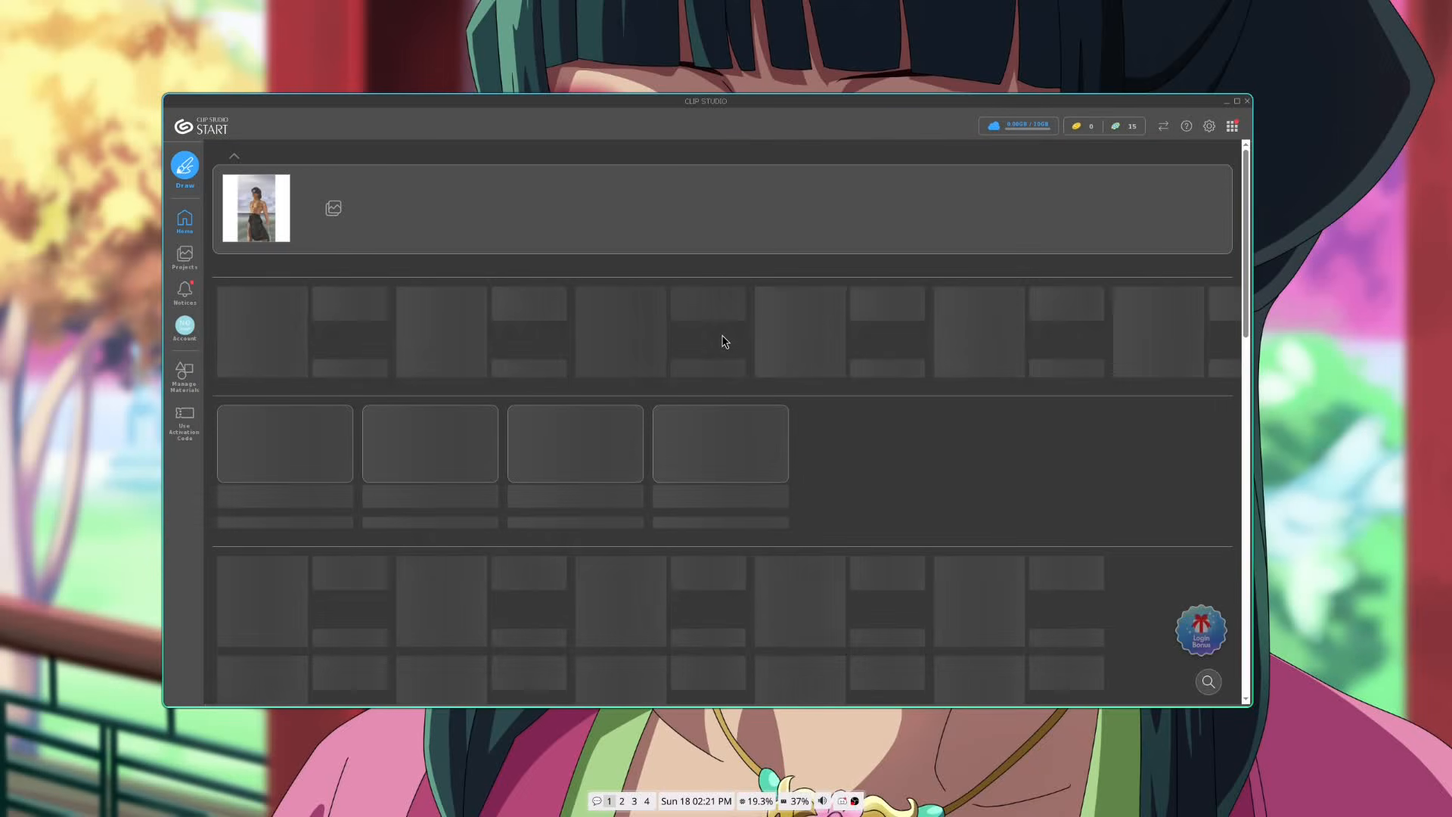
scroll(377, 449, down, 1)
scroll(377, 454, down, 5)
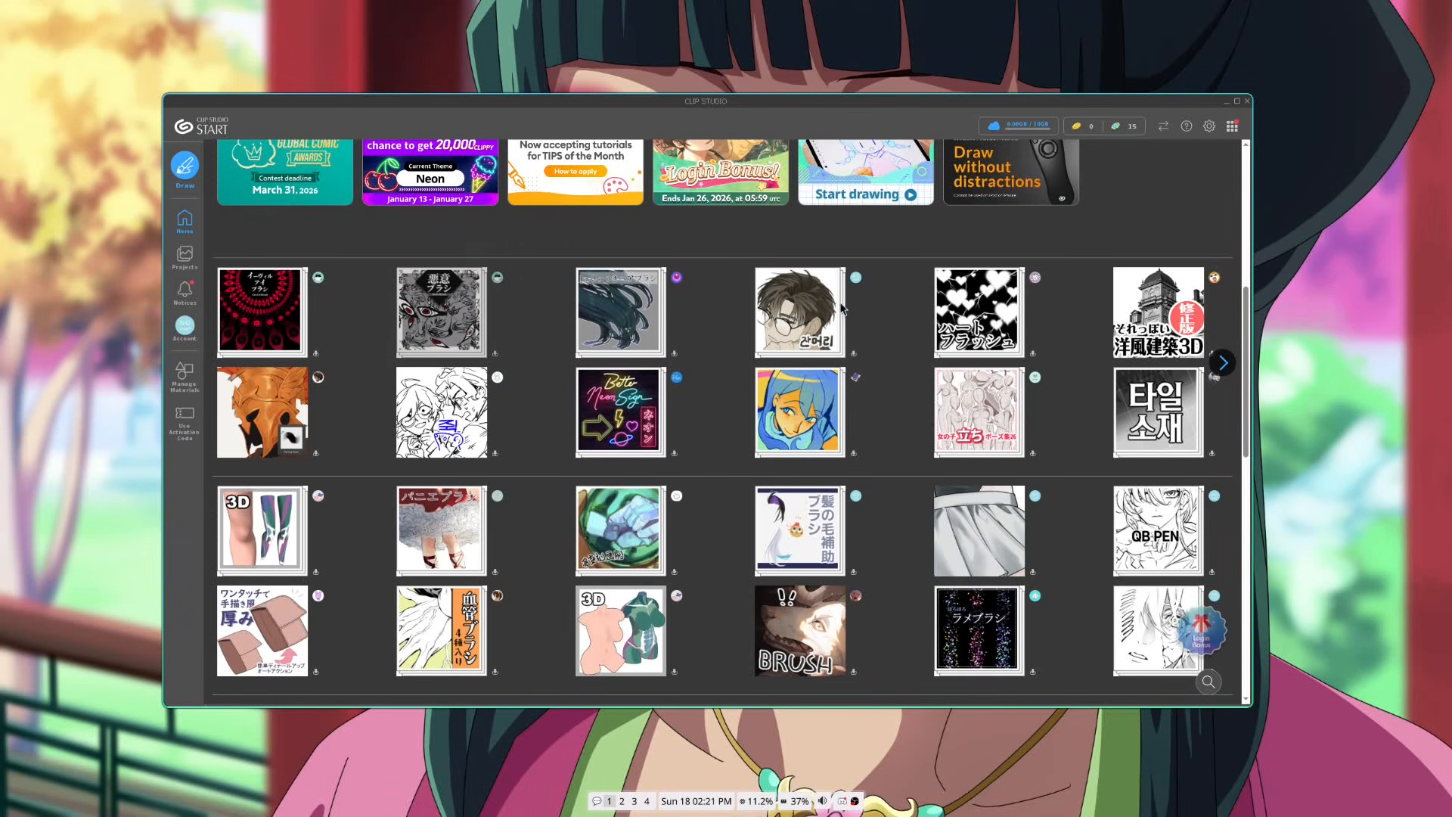
scroll(681, 333, up, 1)
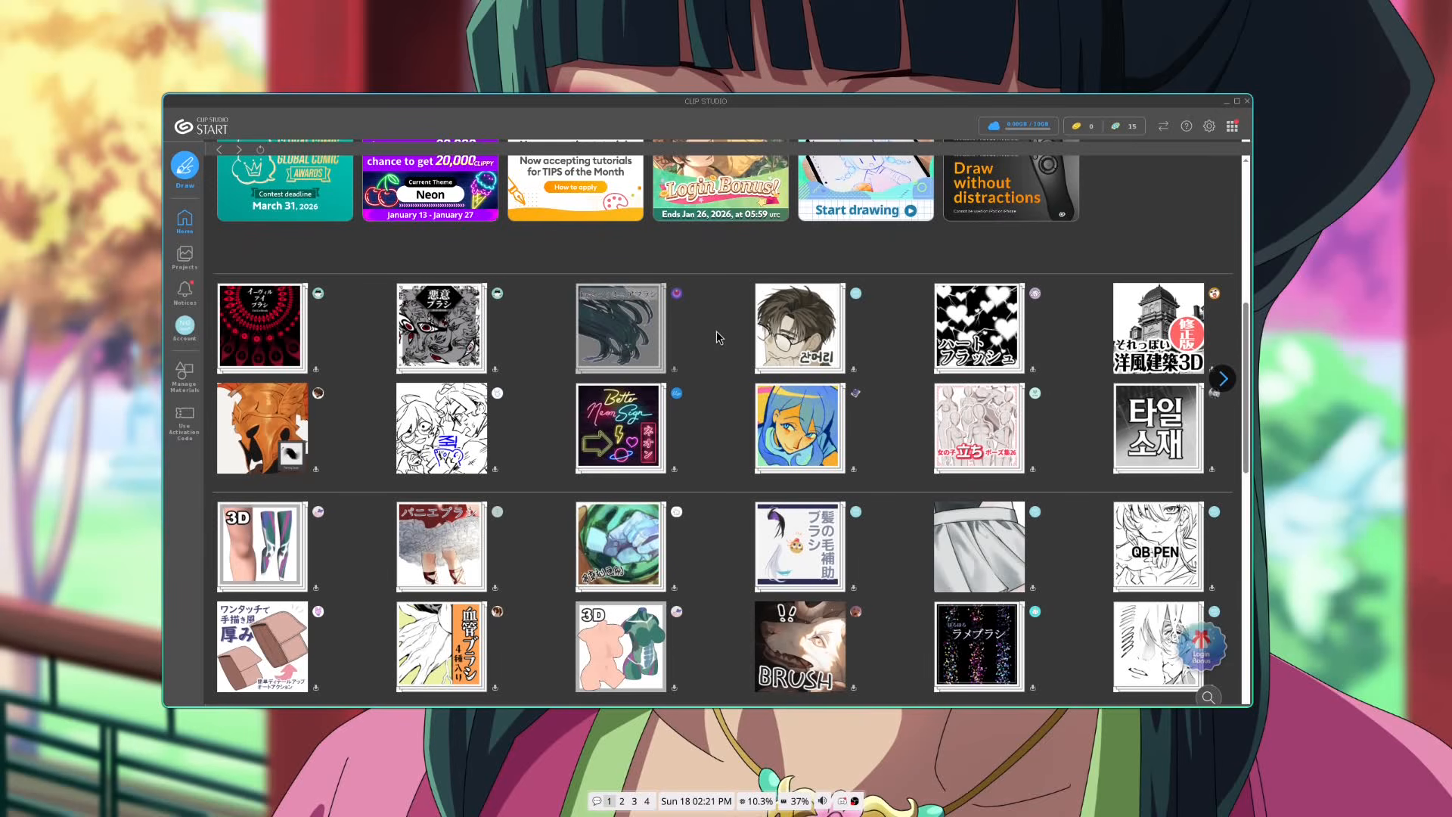
click(620, 327)
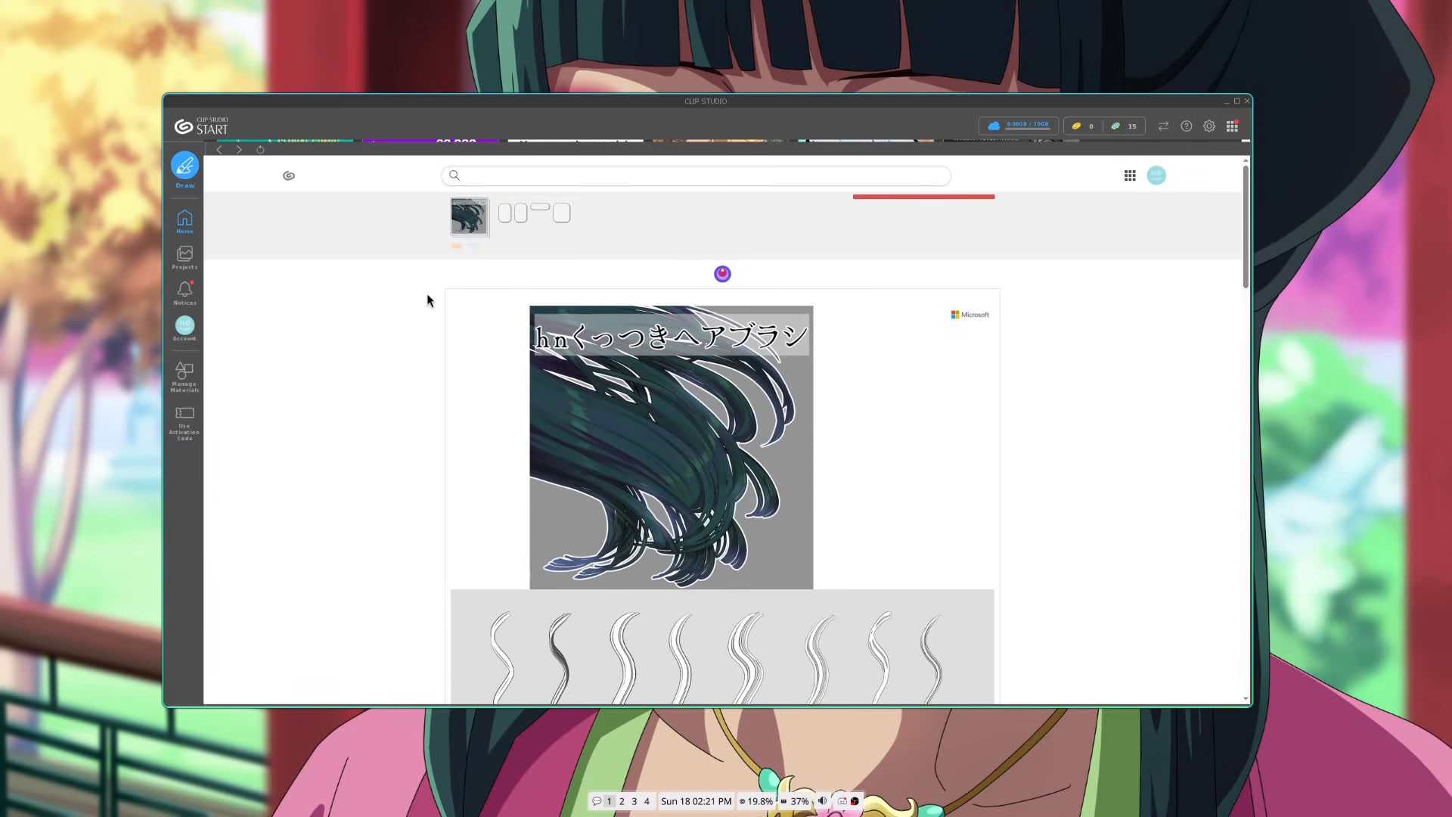
click(267, 154)
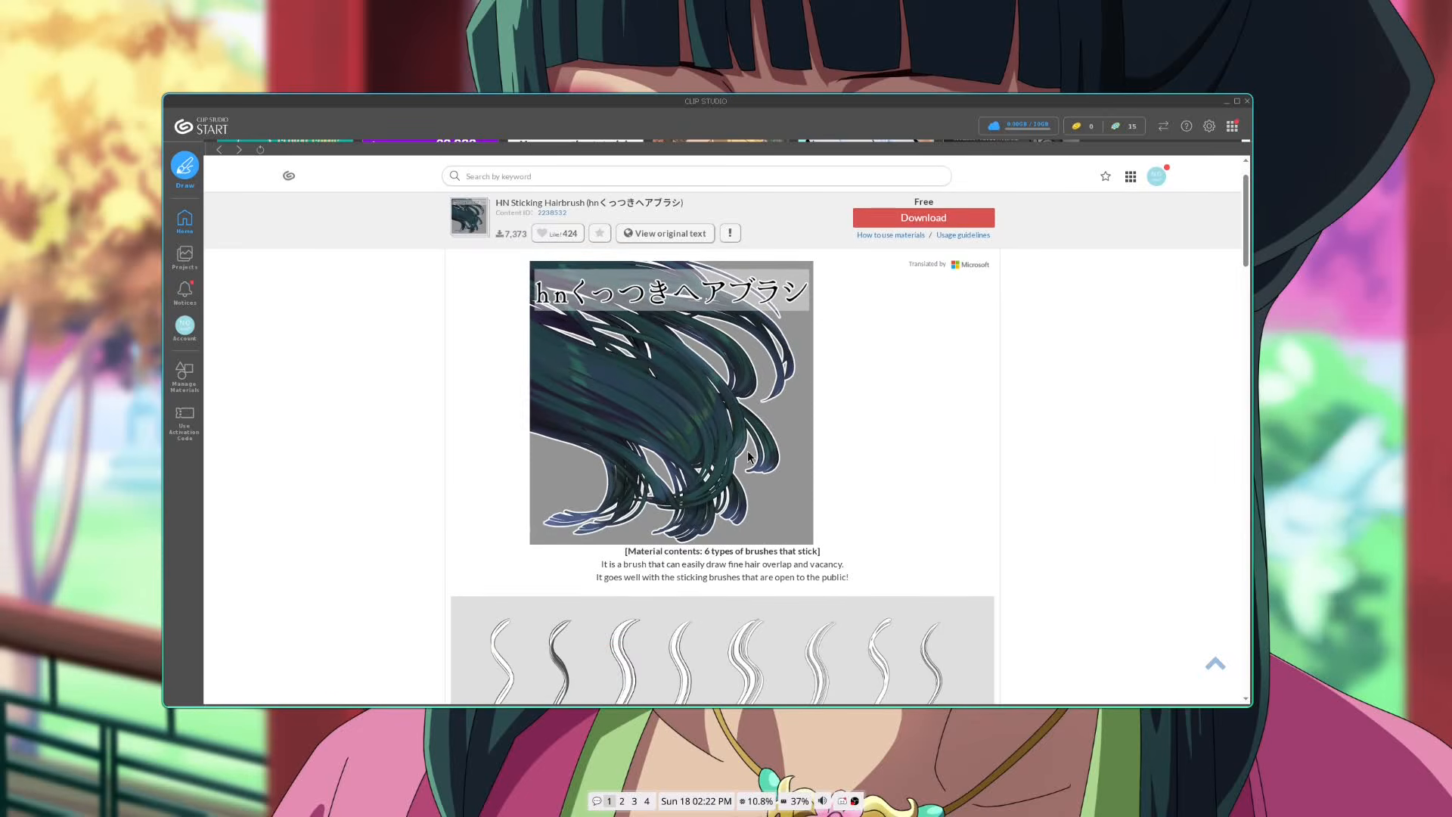
click(909, 221)
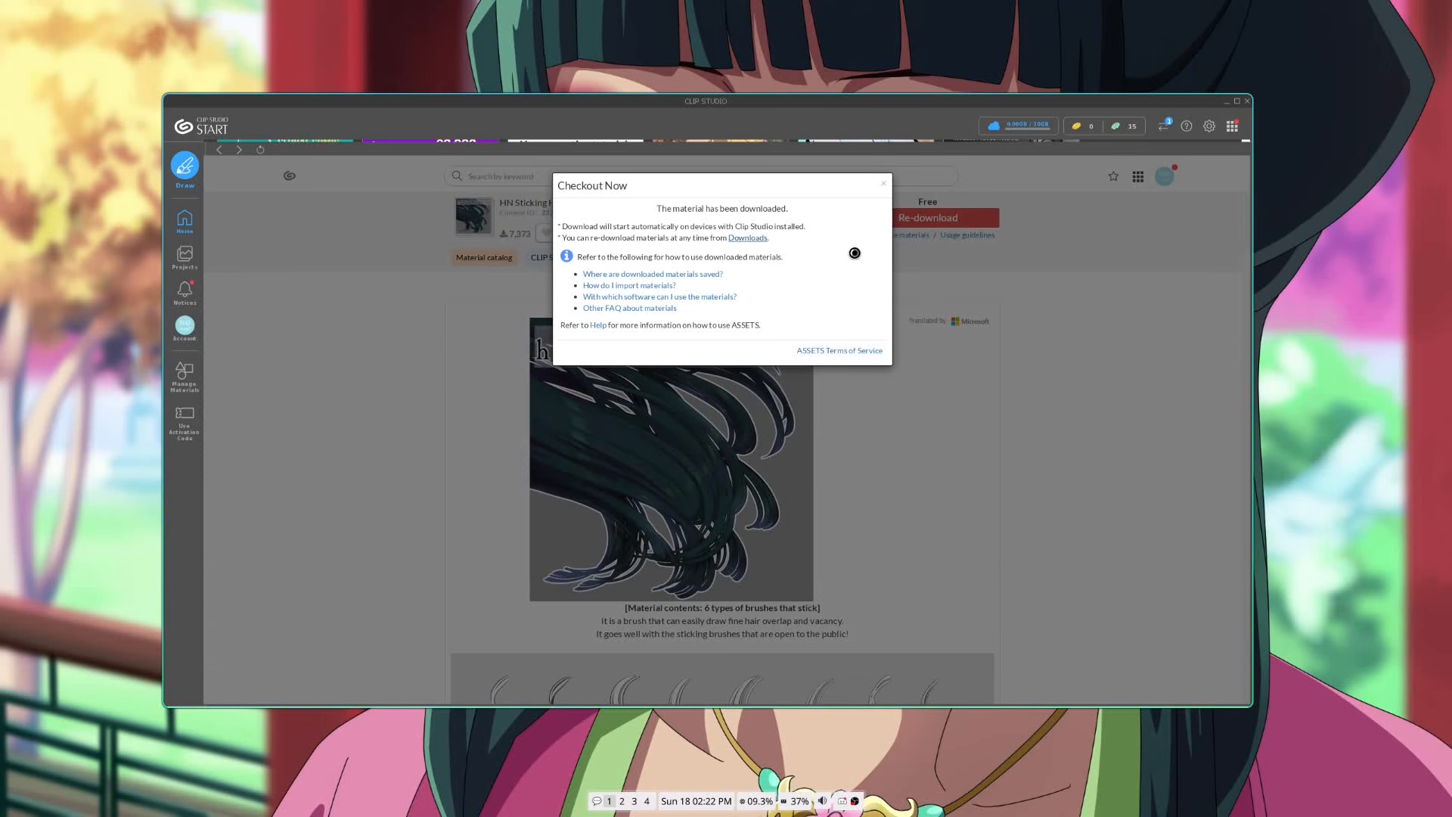
click(946, 410)
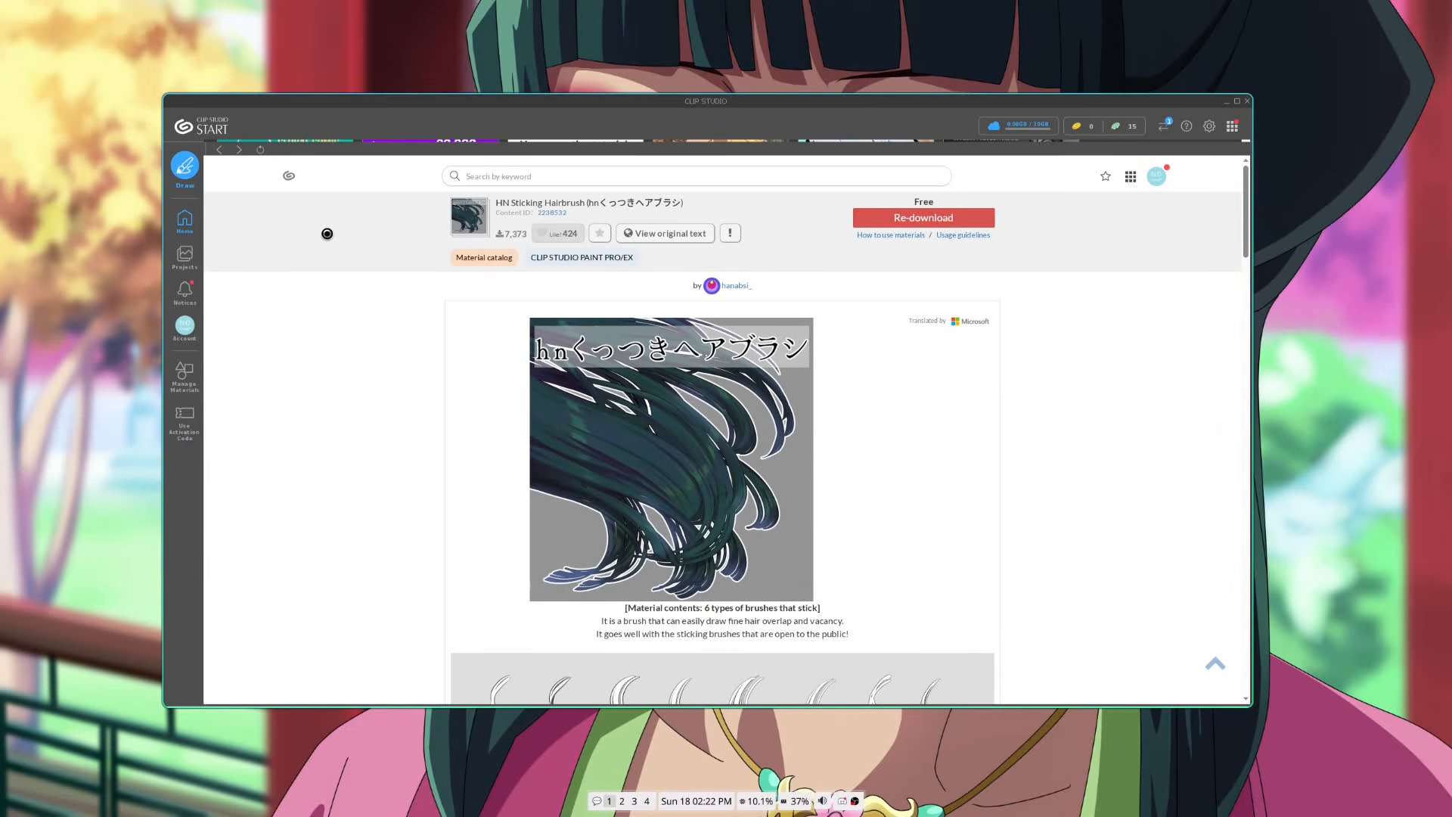
Go back to the home page and look through its assets, tutorials and featured artwork.
click(220, 151)
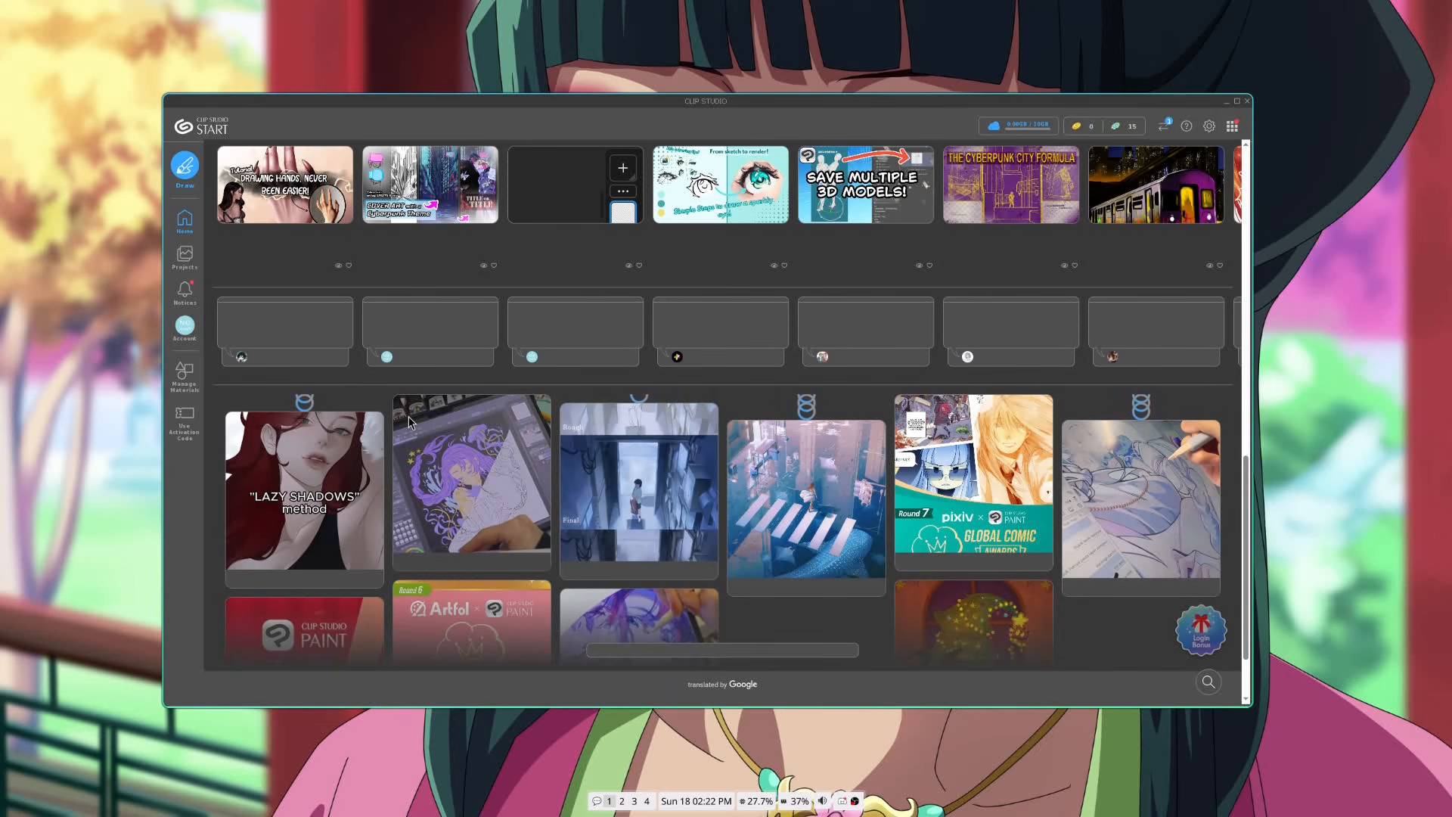
scroll(408, 416, up, 5)
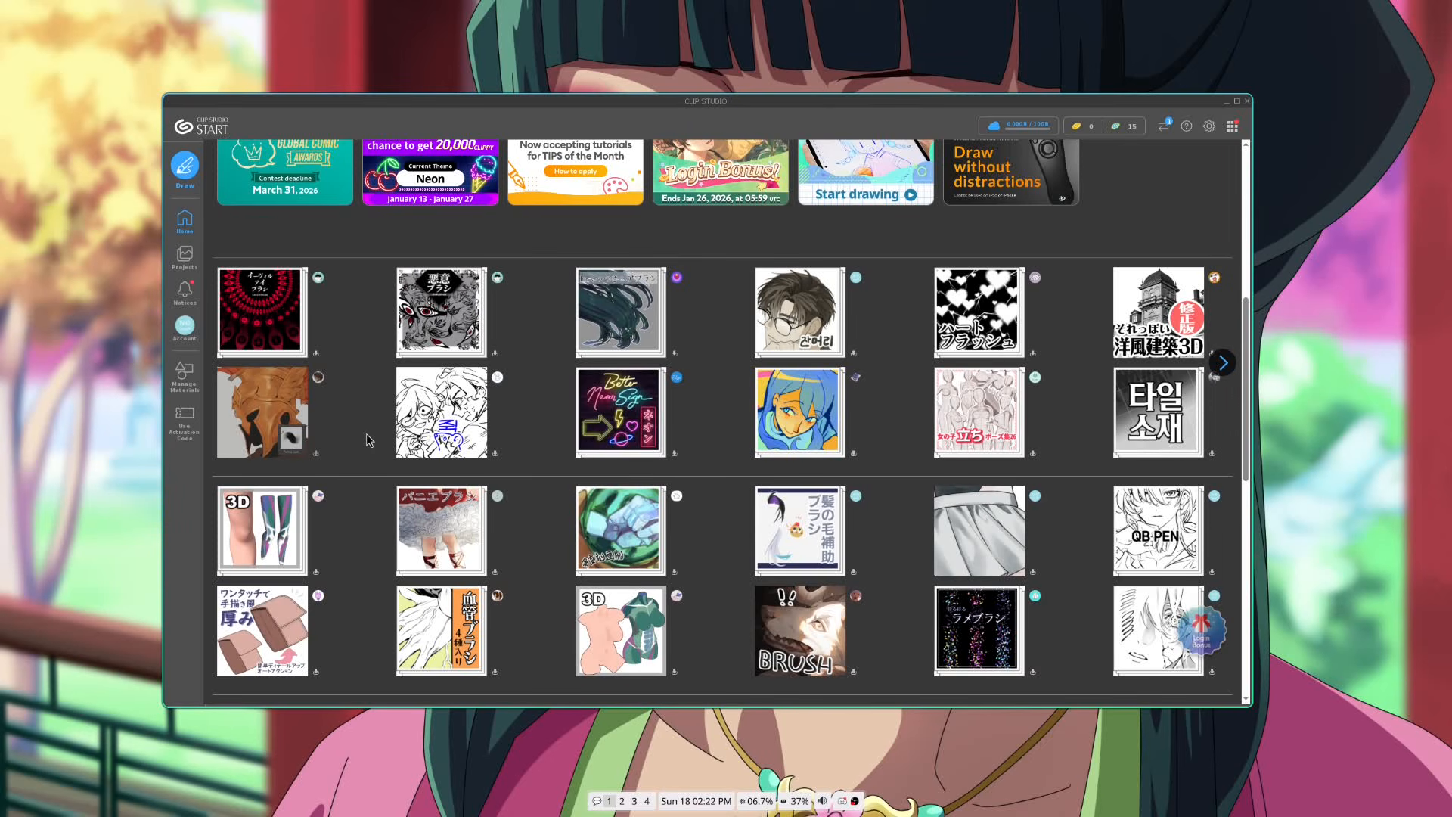
scroll(358, 354, up, 3)
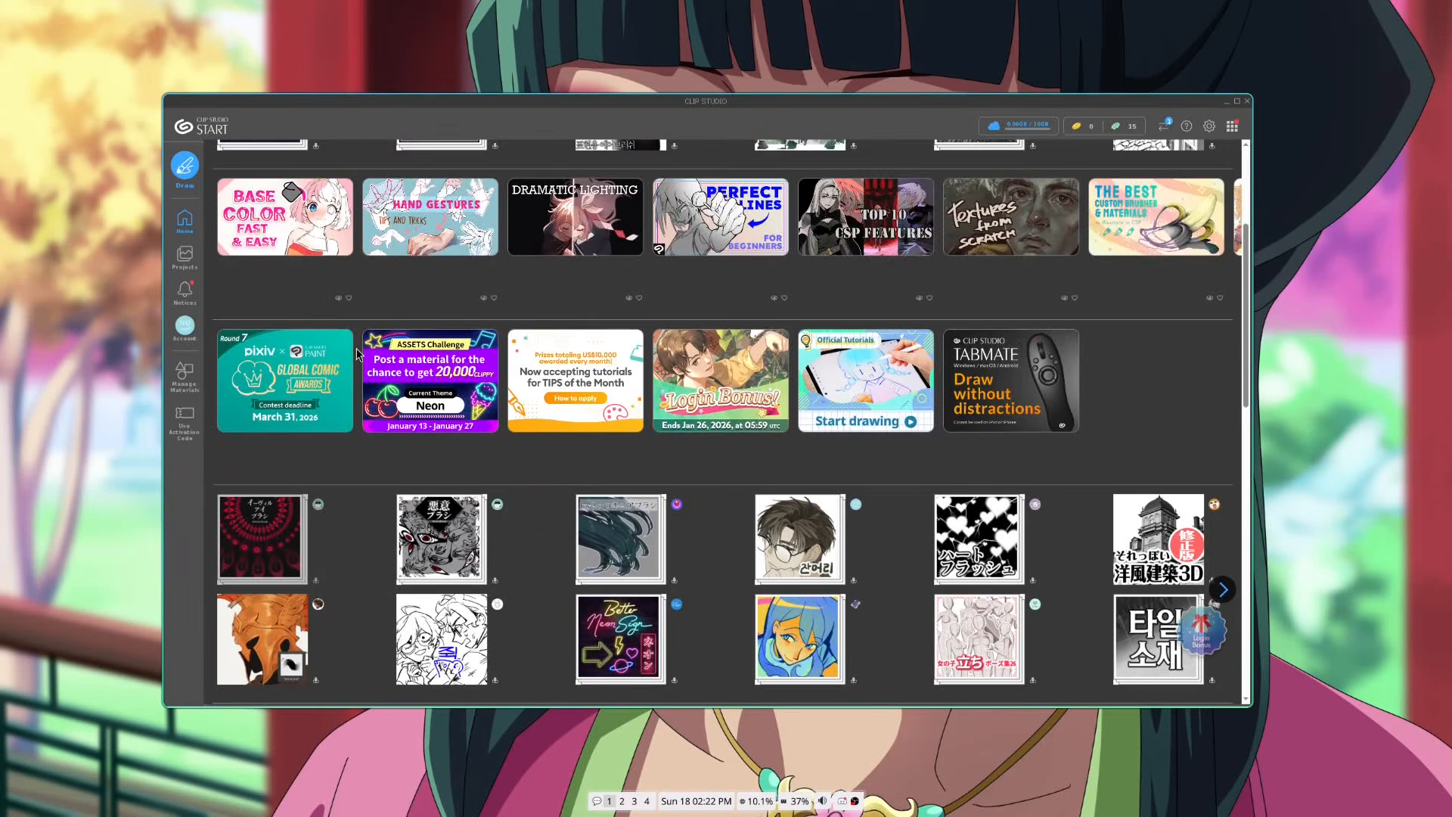
scroll(359, 353, up, 3)
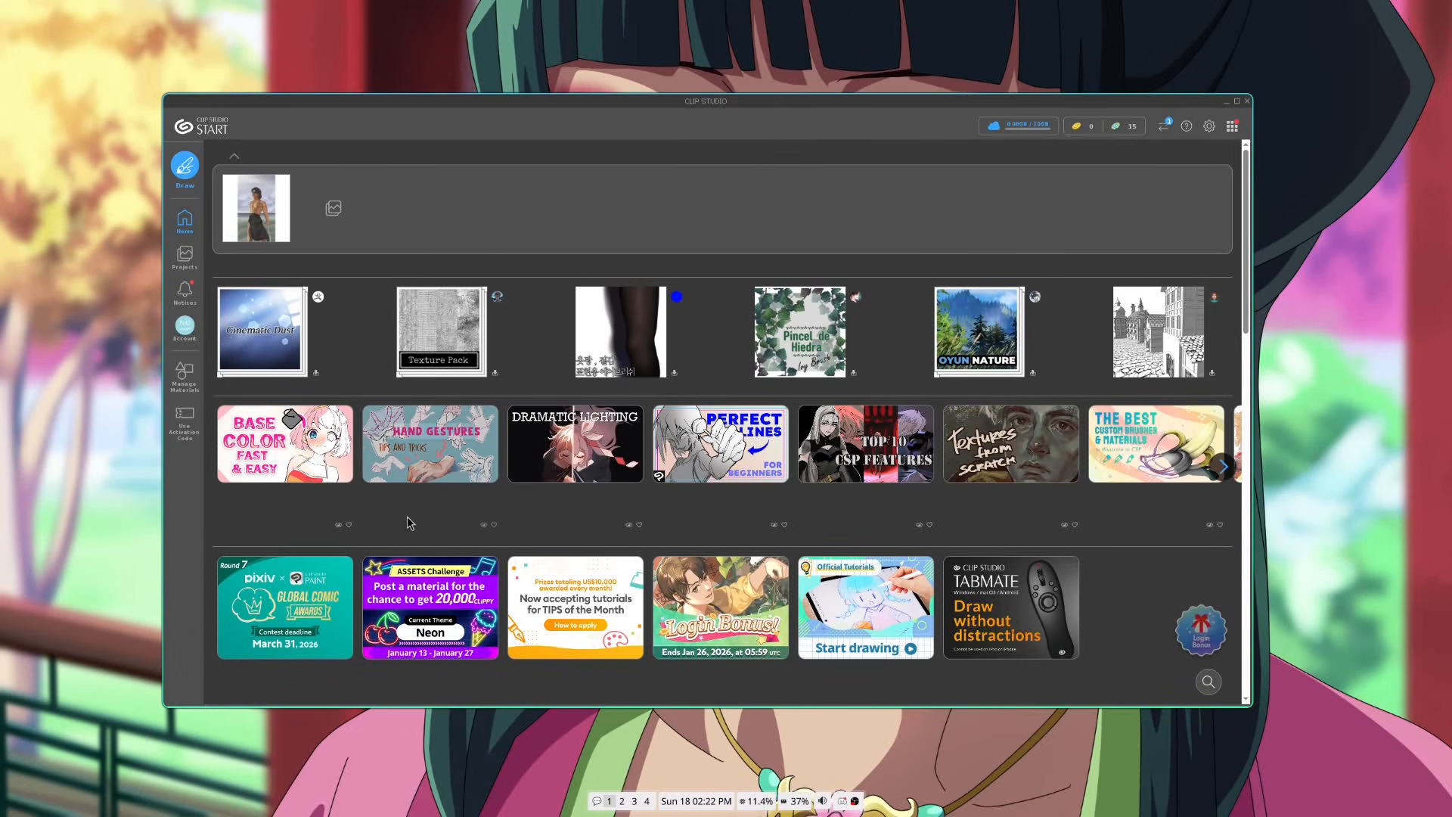
scroll(408, 521, down, 10)
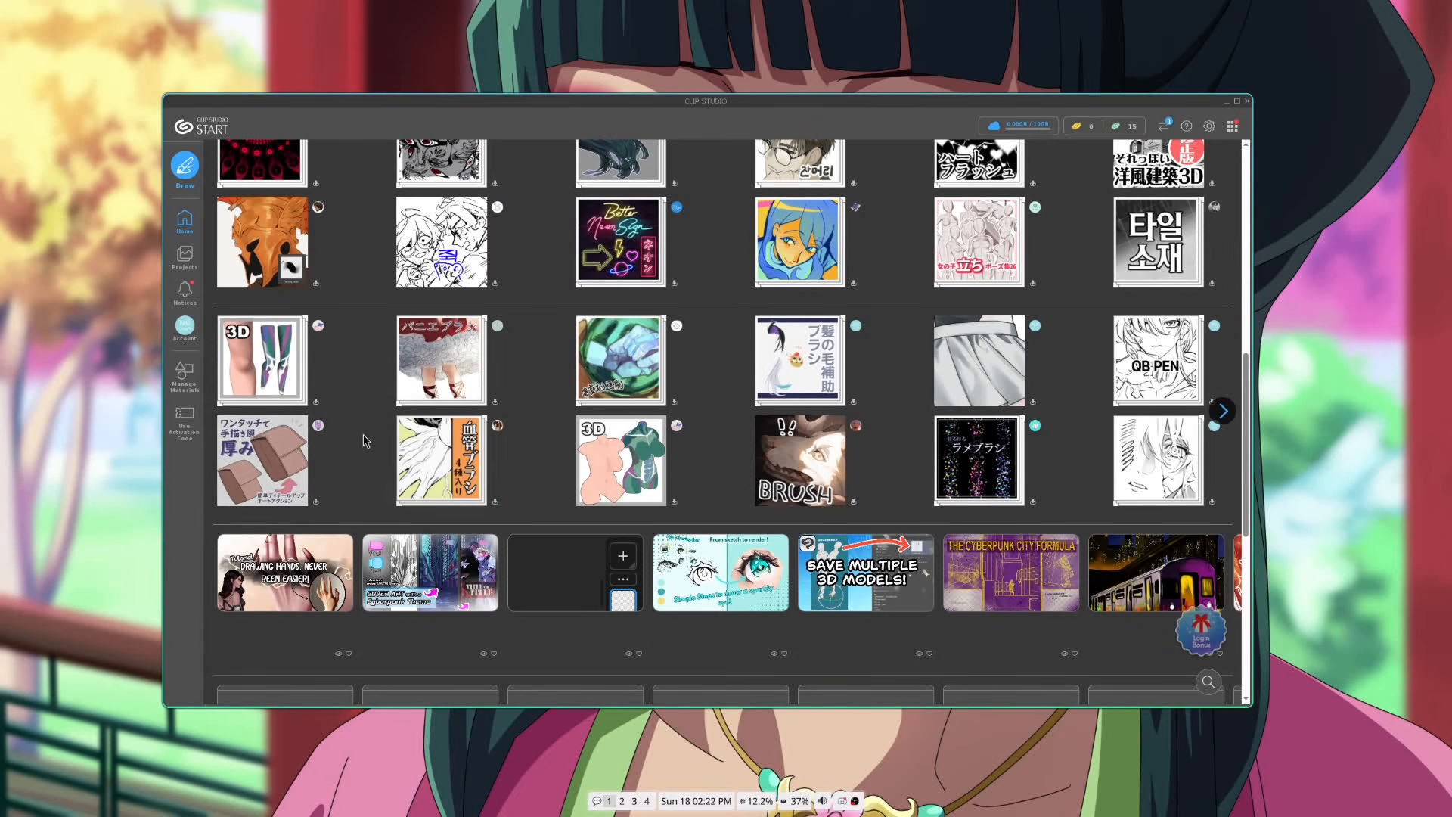
scroll(352, 410, up, 5)
scroll(351, 411, up, 4)
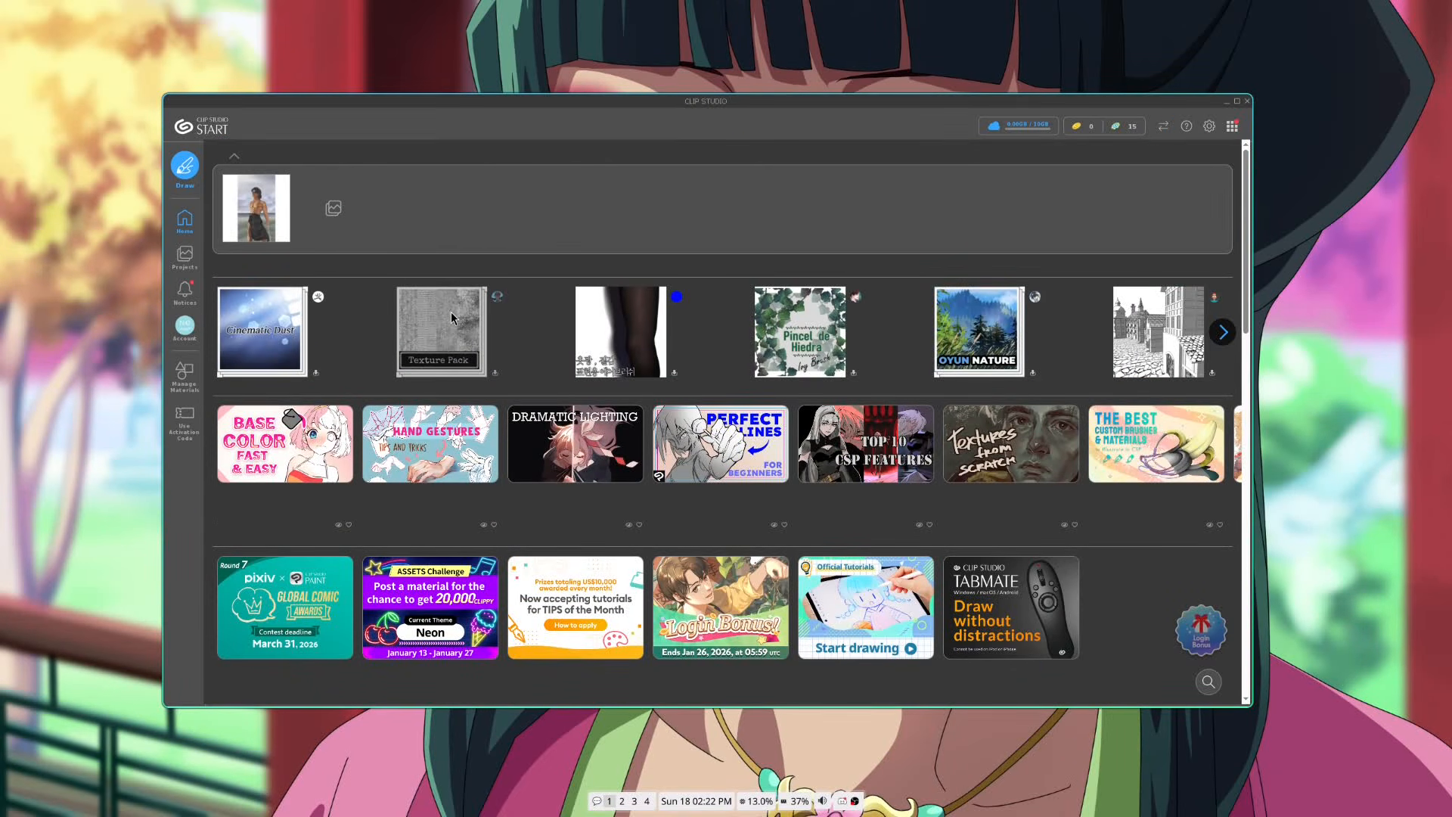